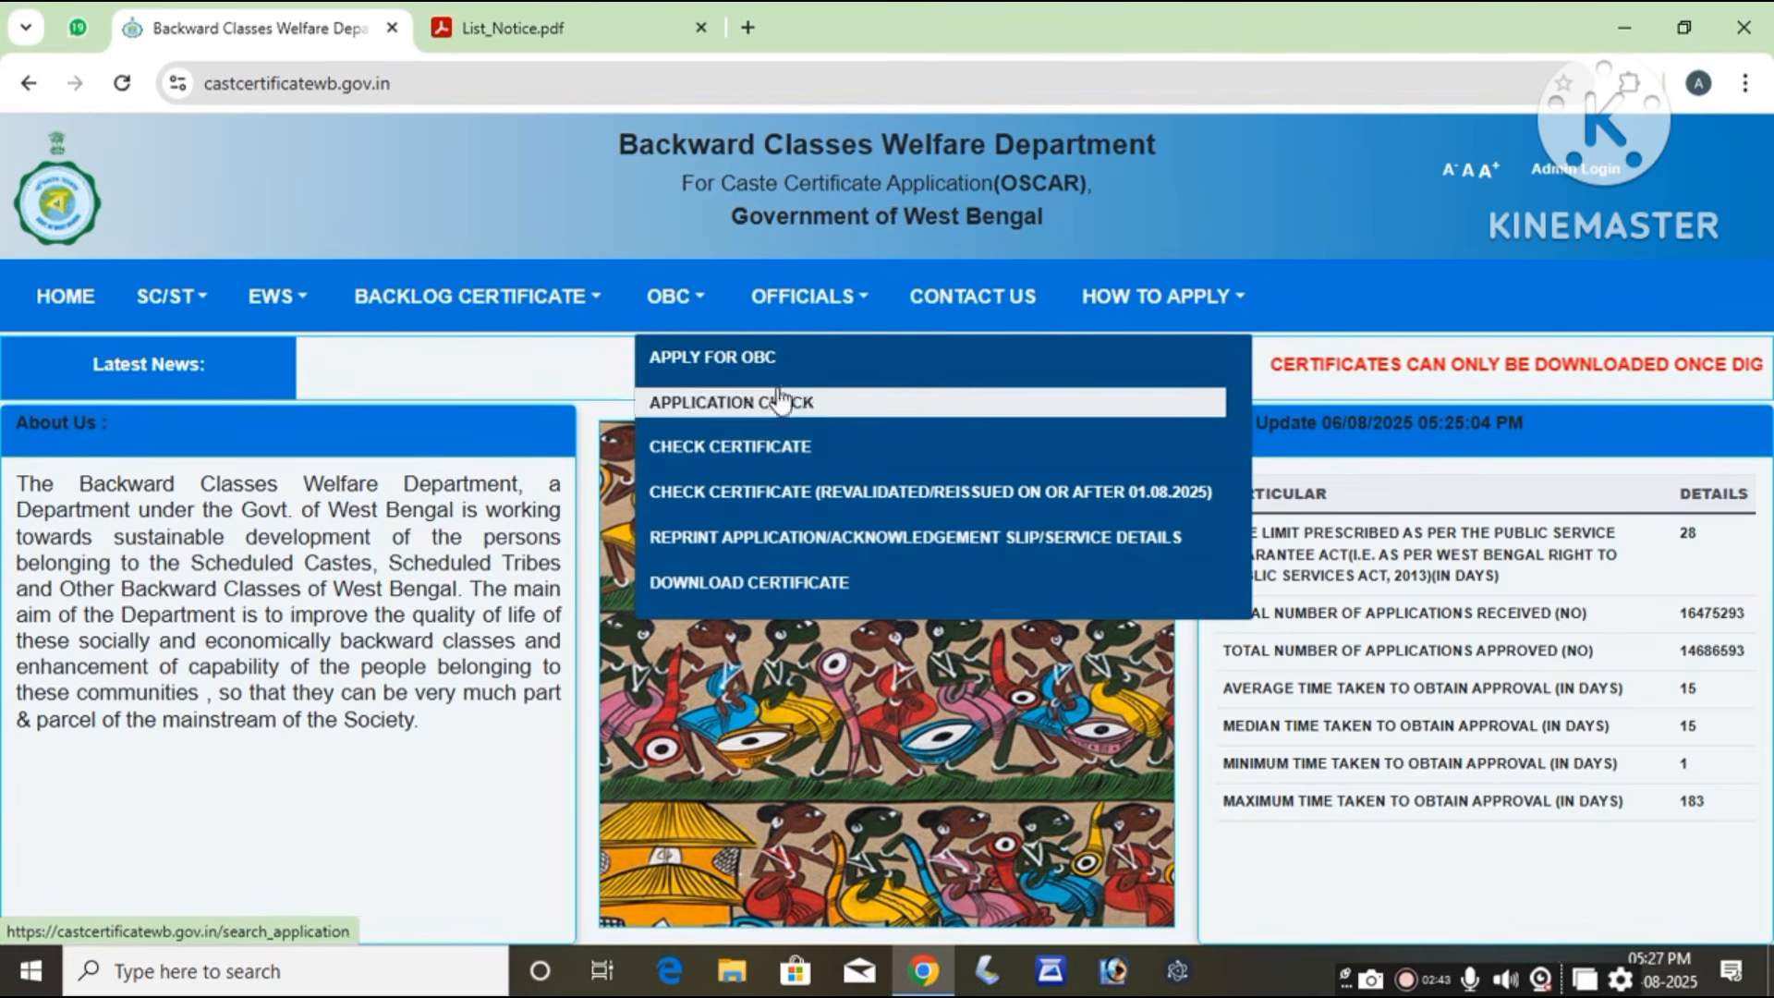
Step: Open APPLY FOR OBC and set the digitized caste certificate question to YES
click(745, 366)
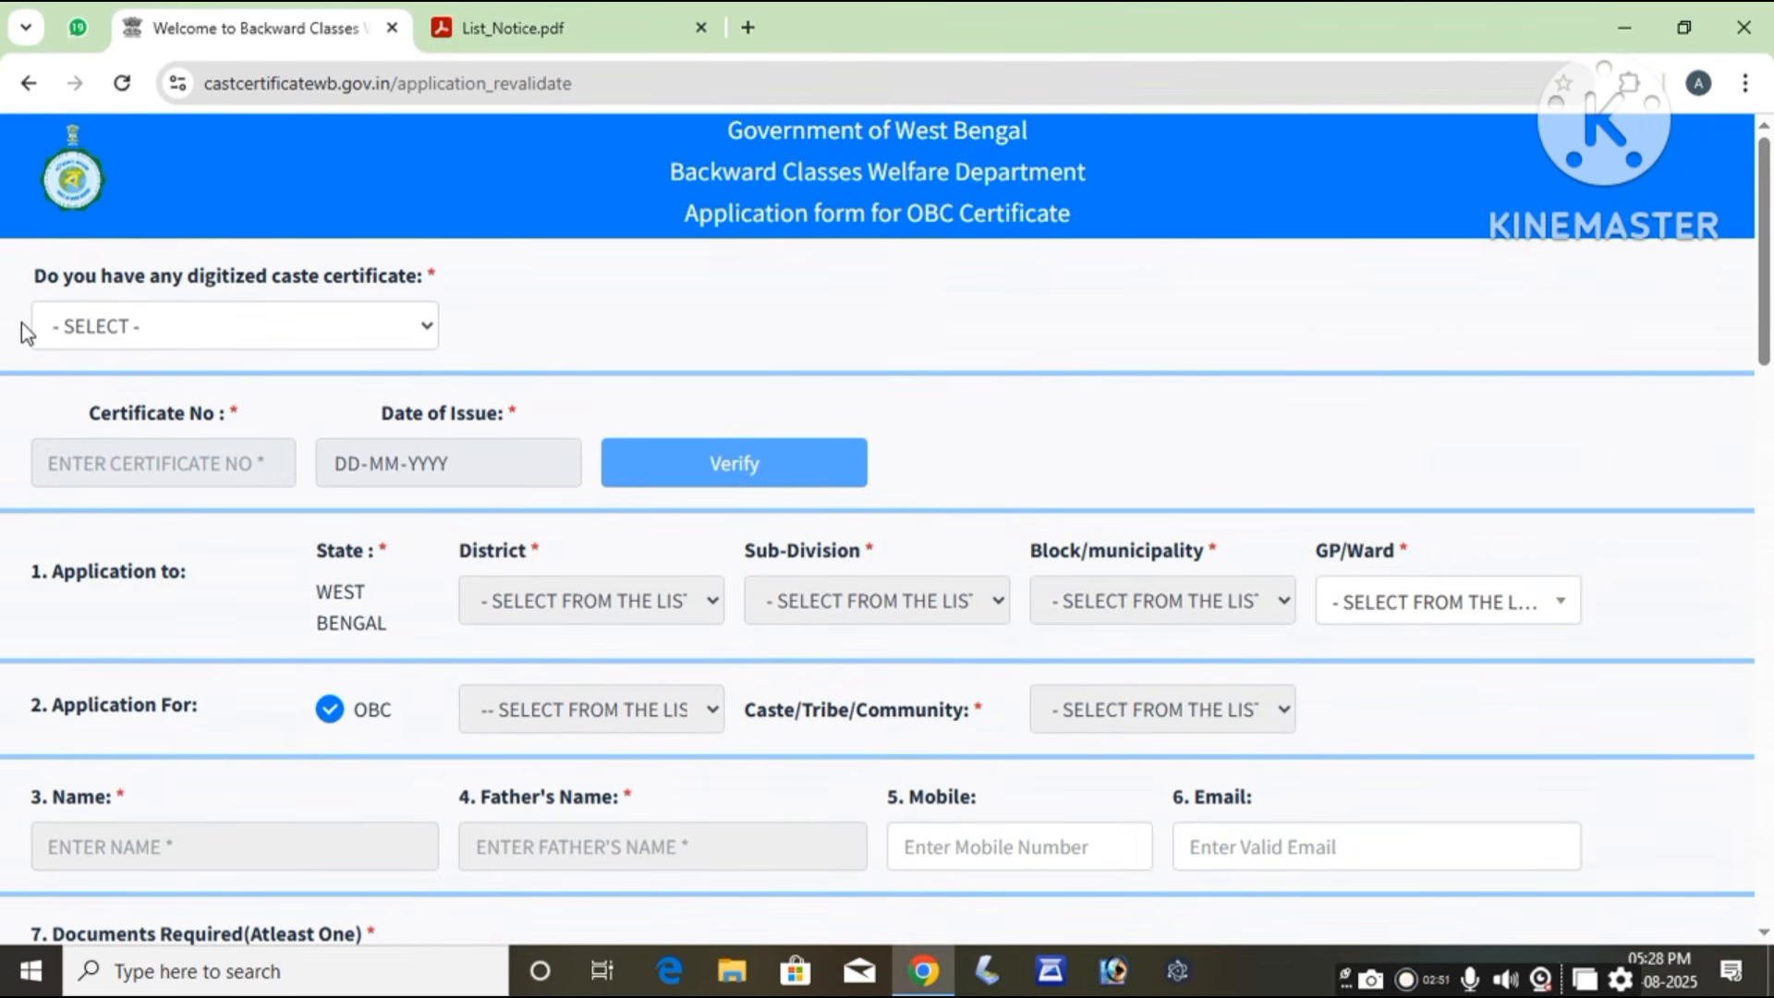
drag(25, 277, 459, 277)
click(507, 303)
click(369, 329)
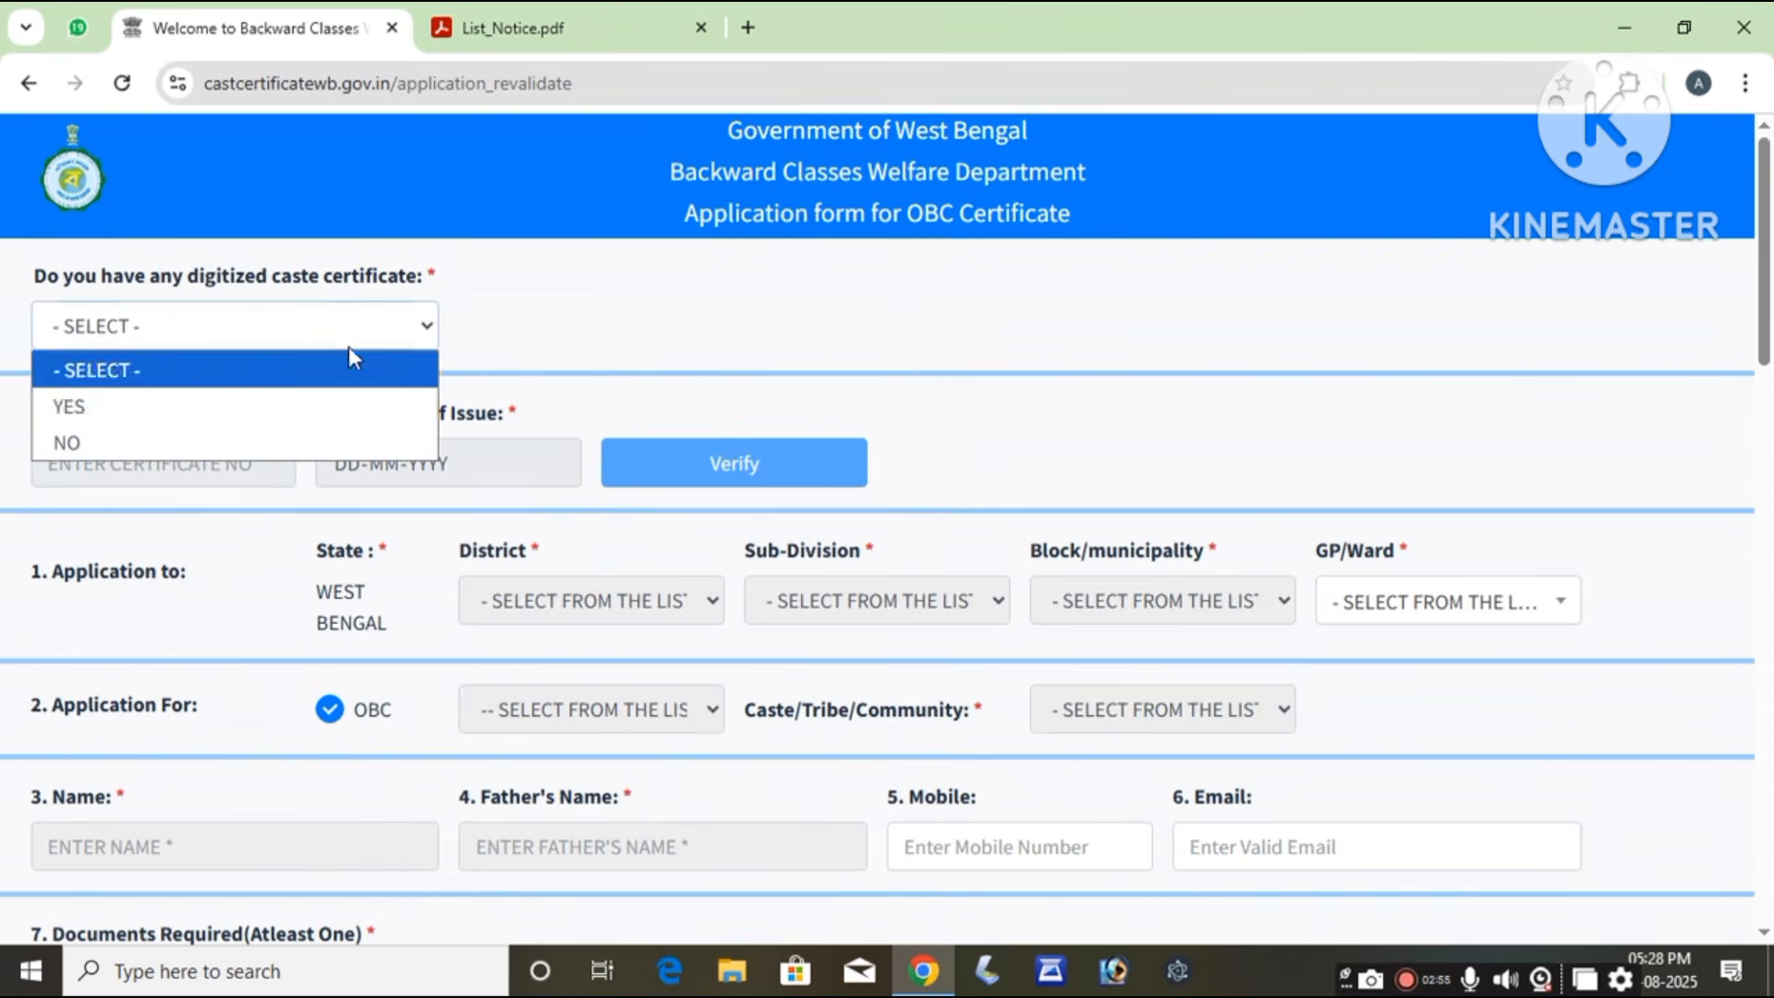
click(277, 405)
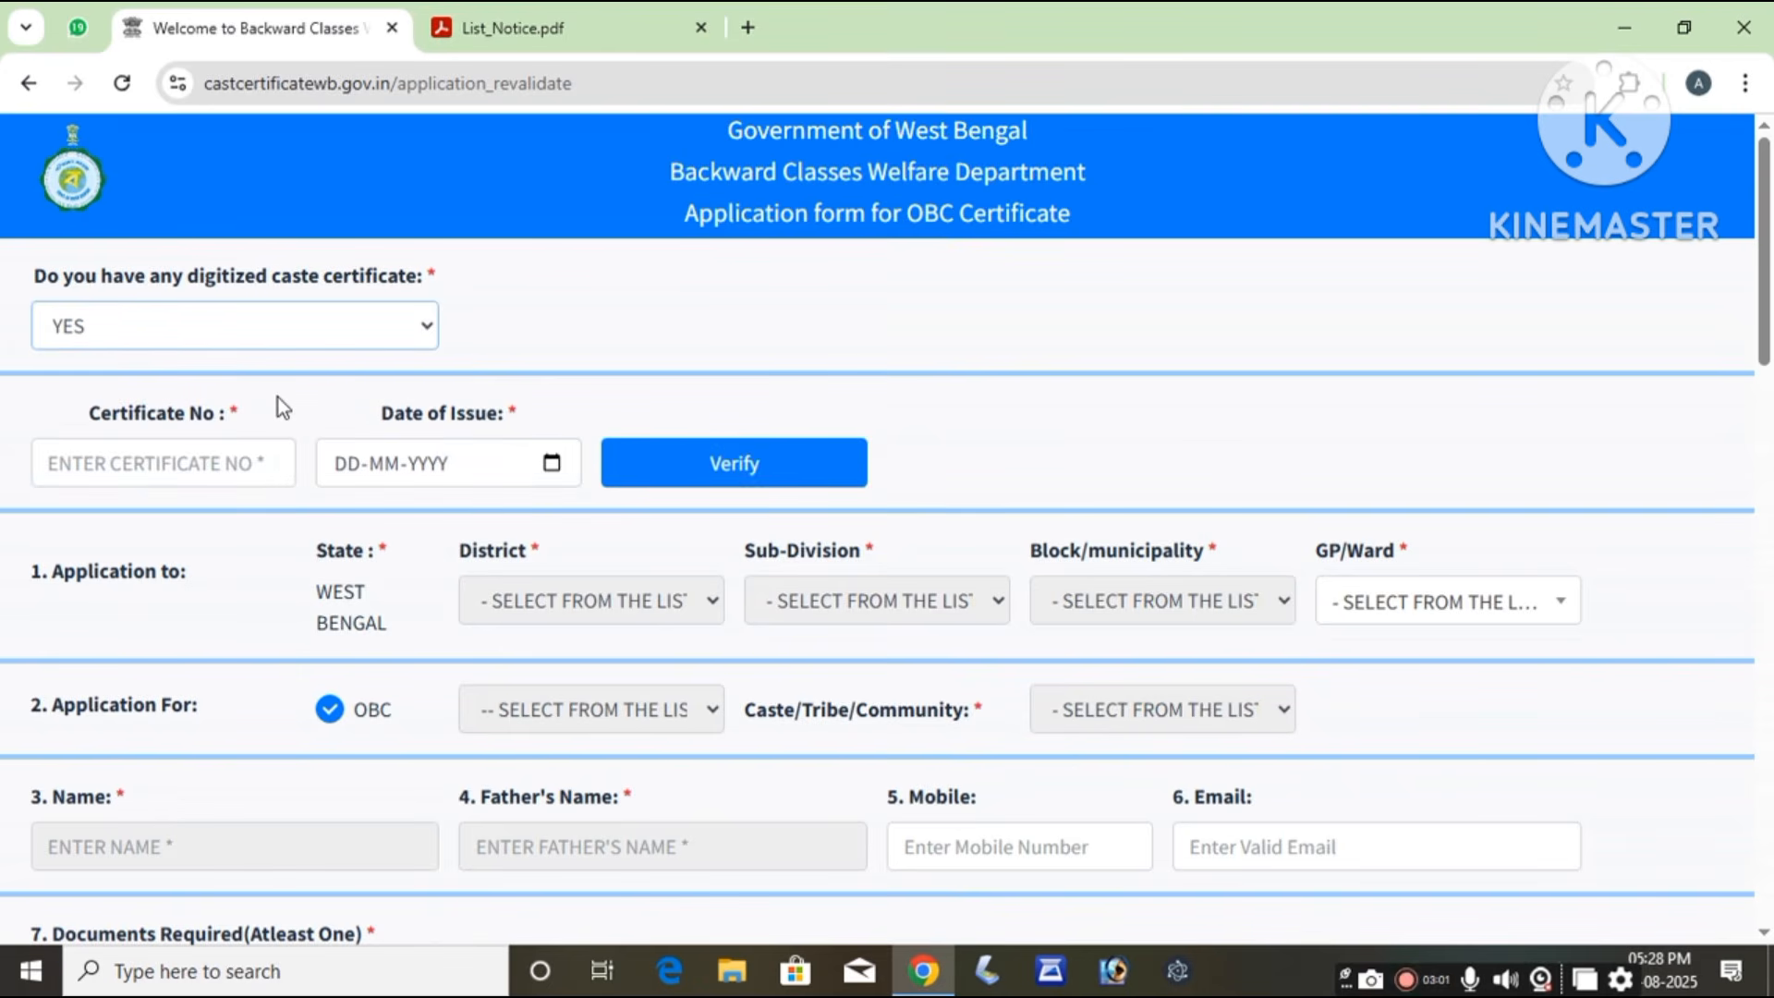
Step: Visit the certificate number and date-of-issue fields, leaving them empty
click(233, 473)
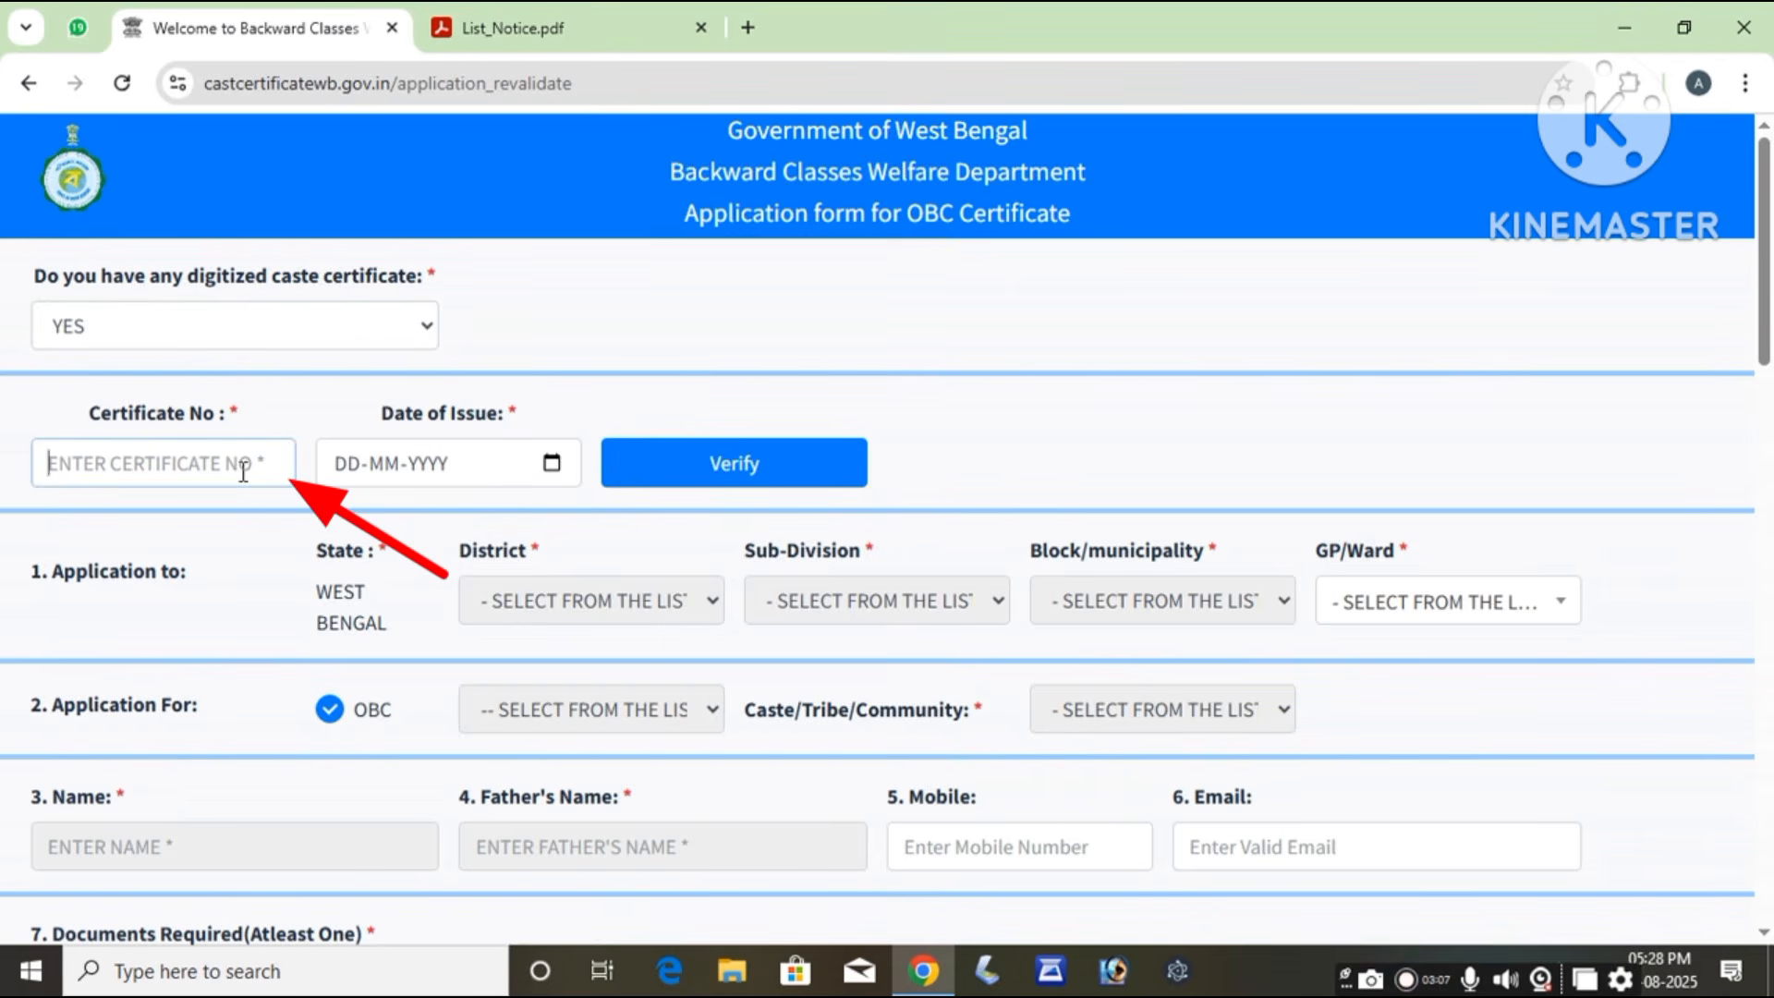
click(556, 471)
click(361, 517)
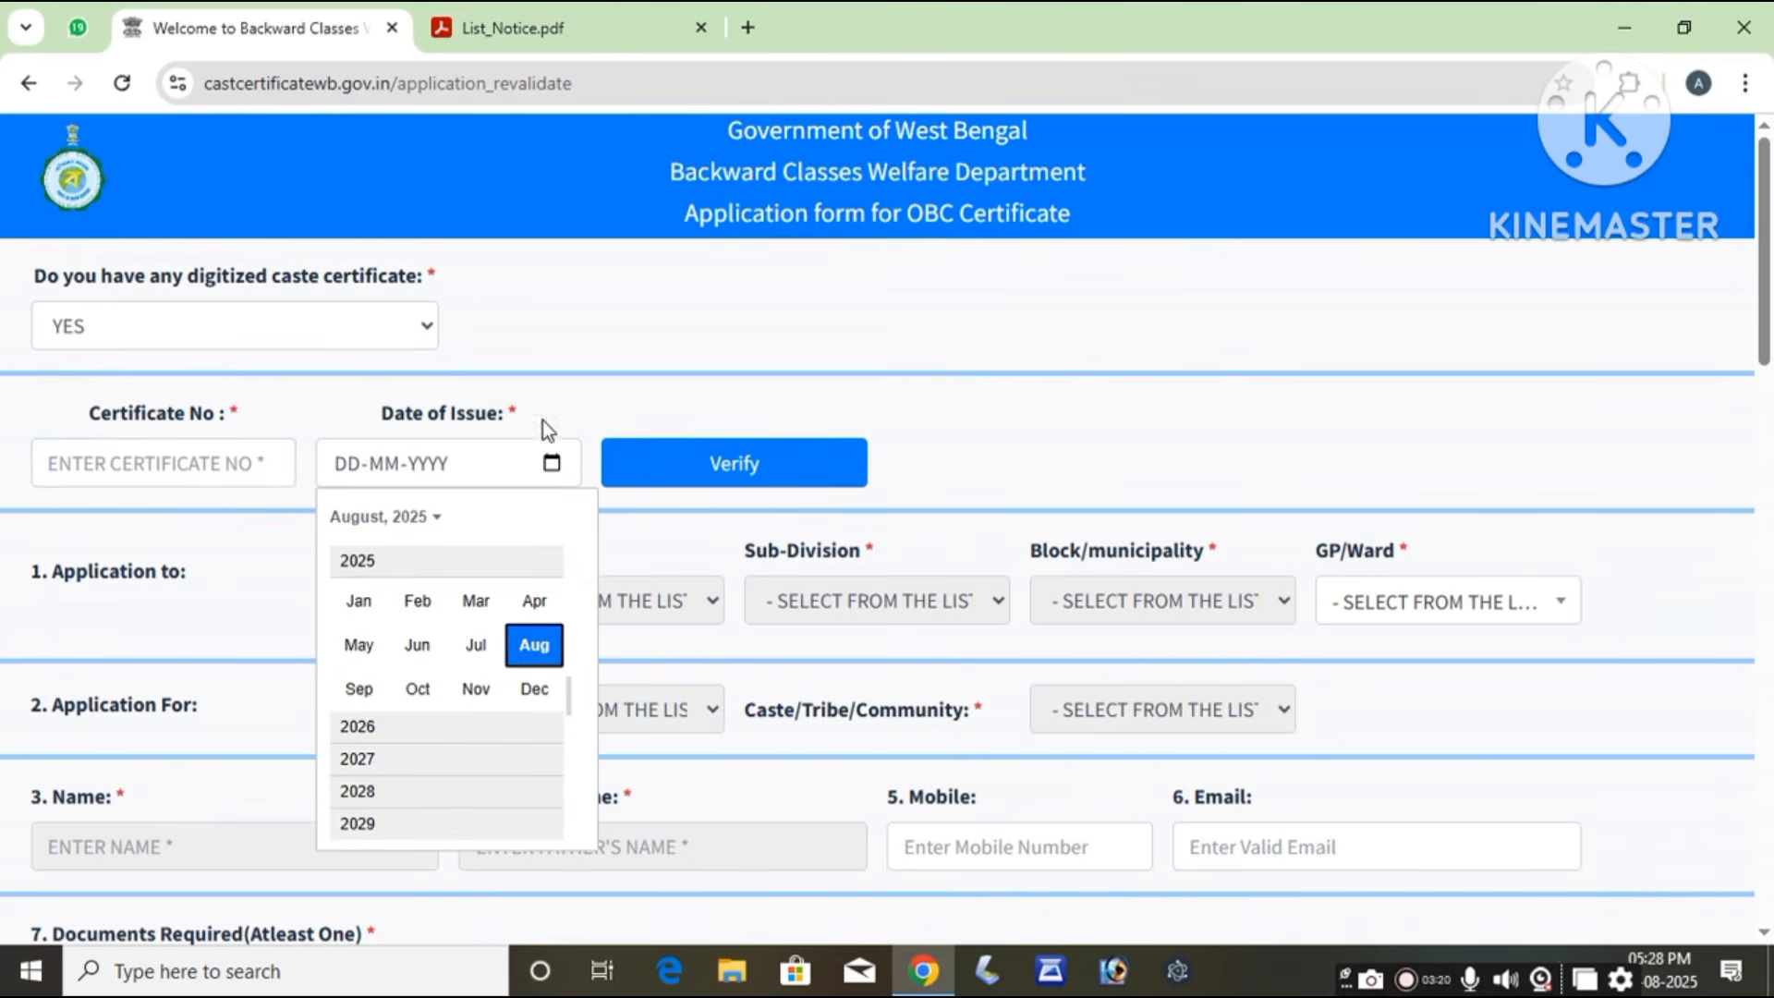
click(573, 384)
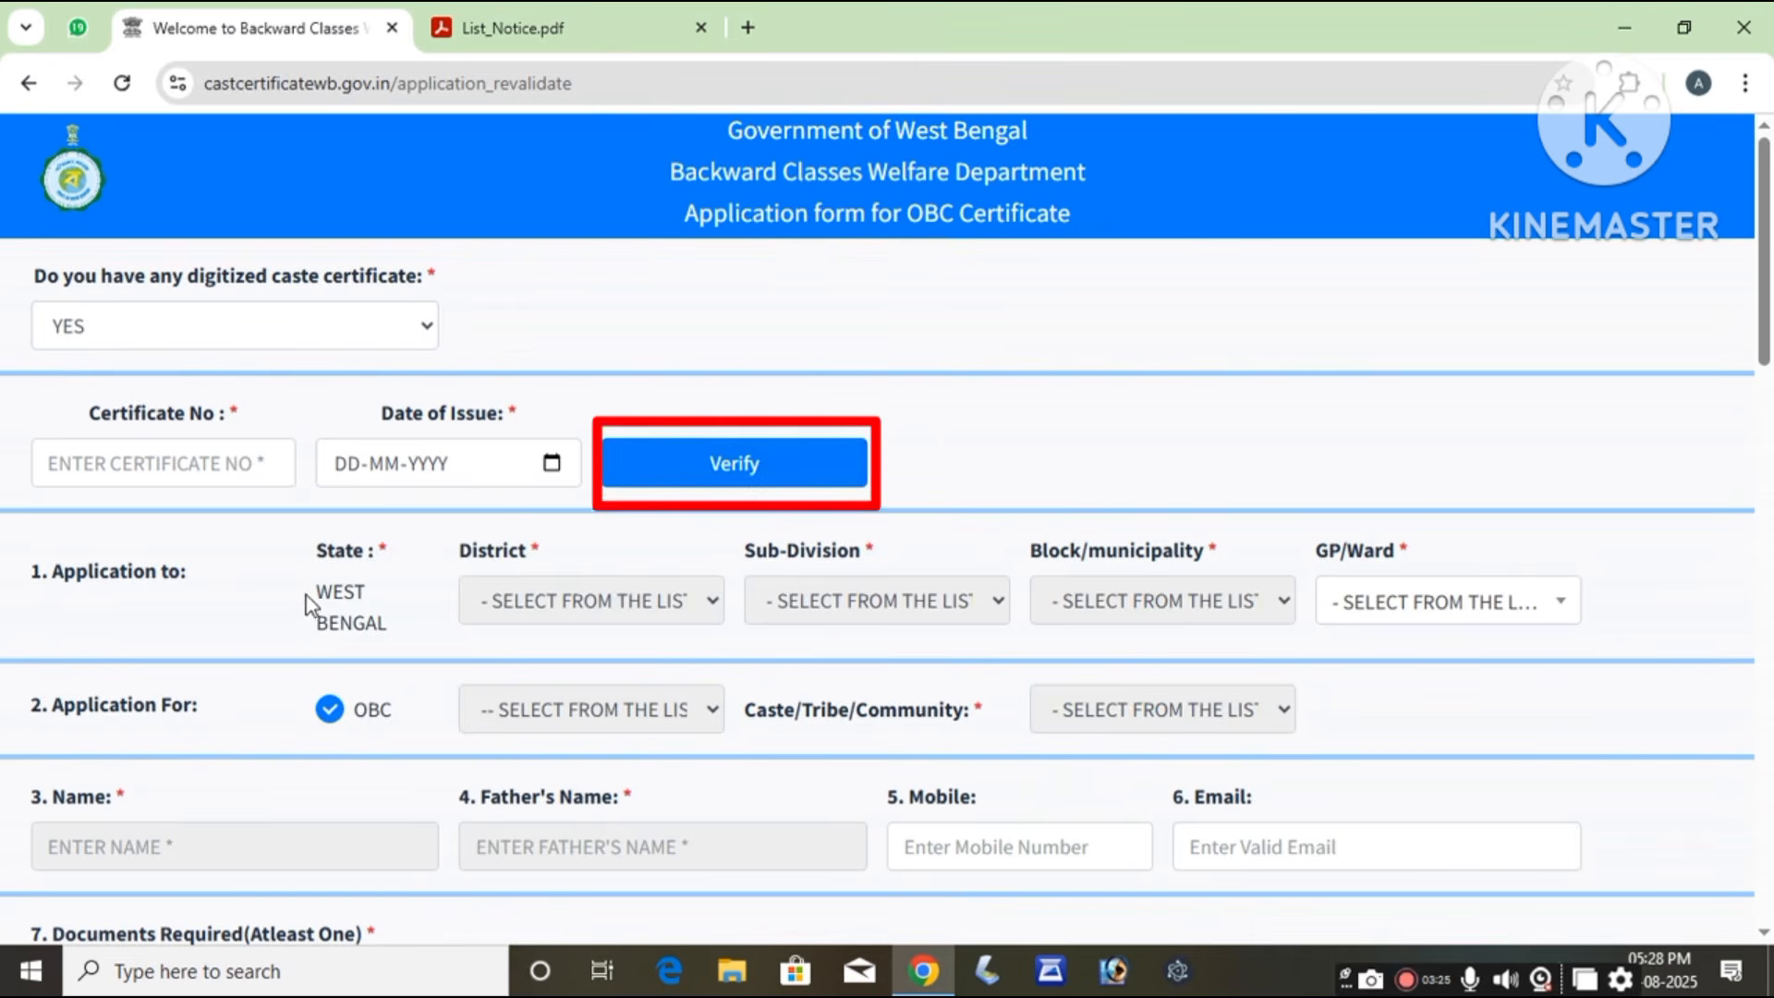
Step: Check the GP/Ward options and close the list without choosing one
scroll(313, 602, down, 1)
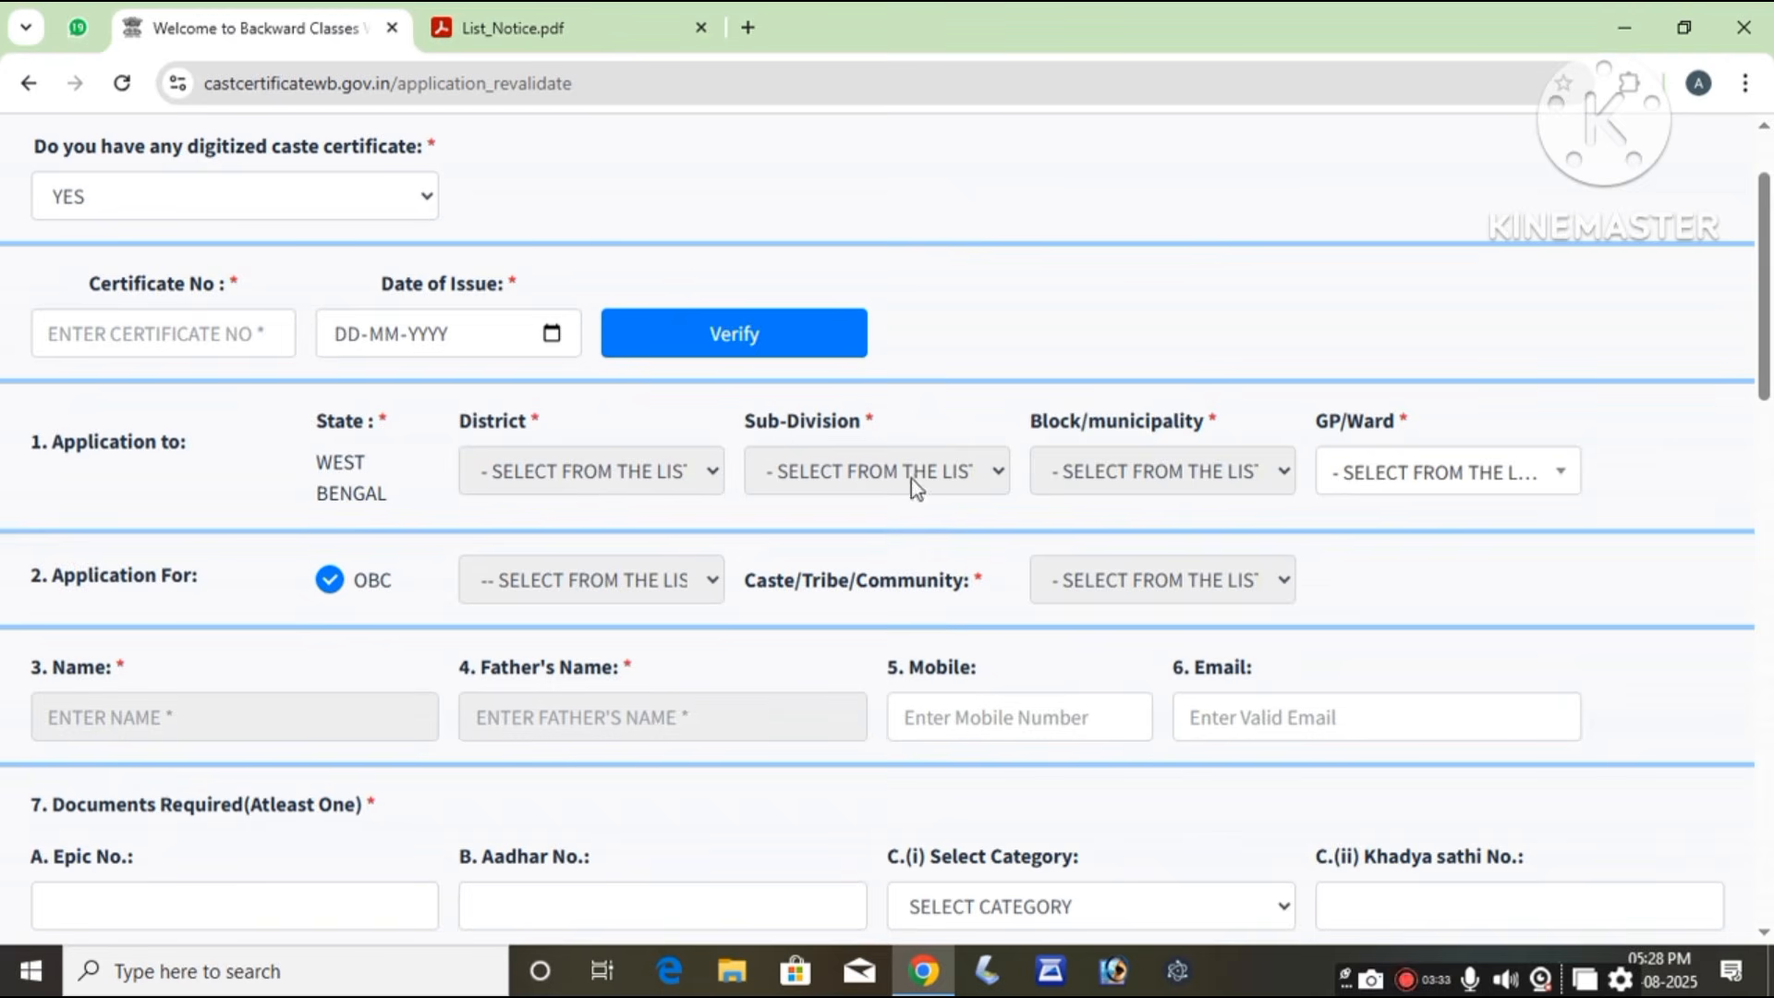
click(1433, 476)
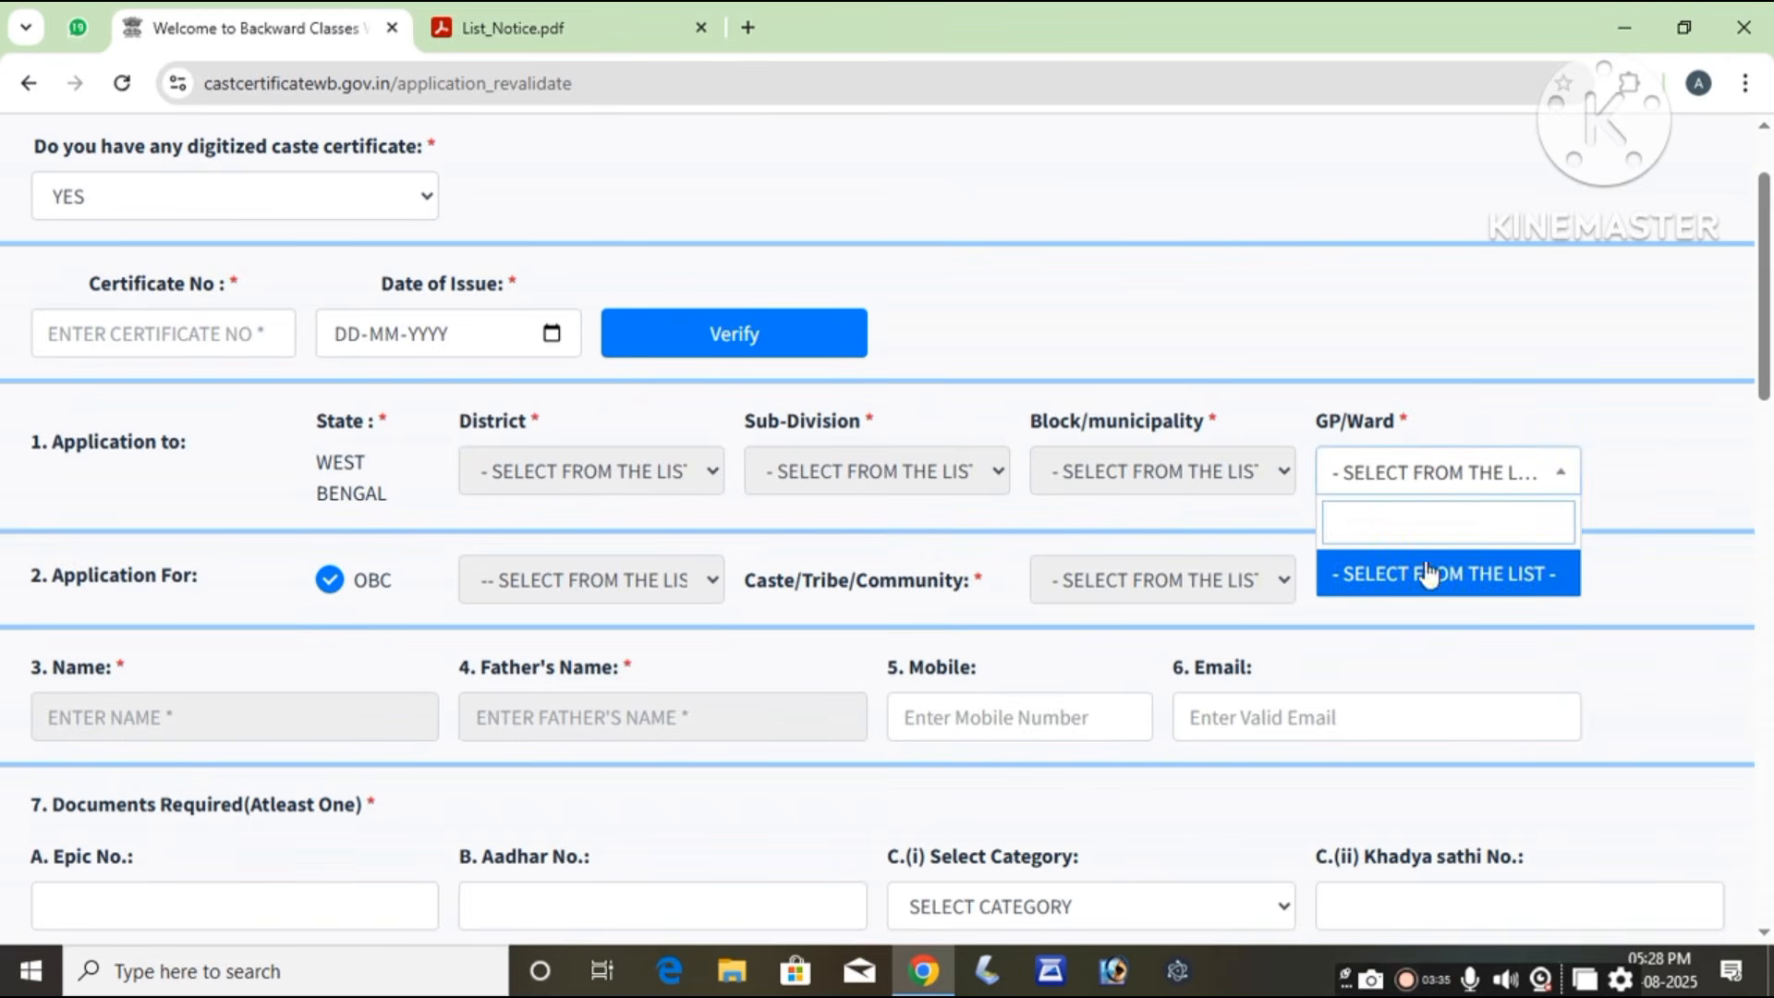
click(723, 536)
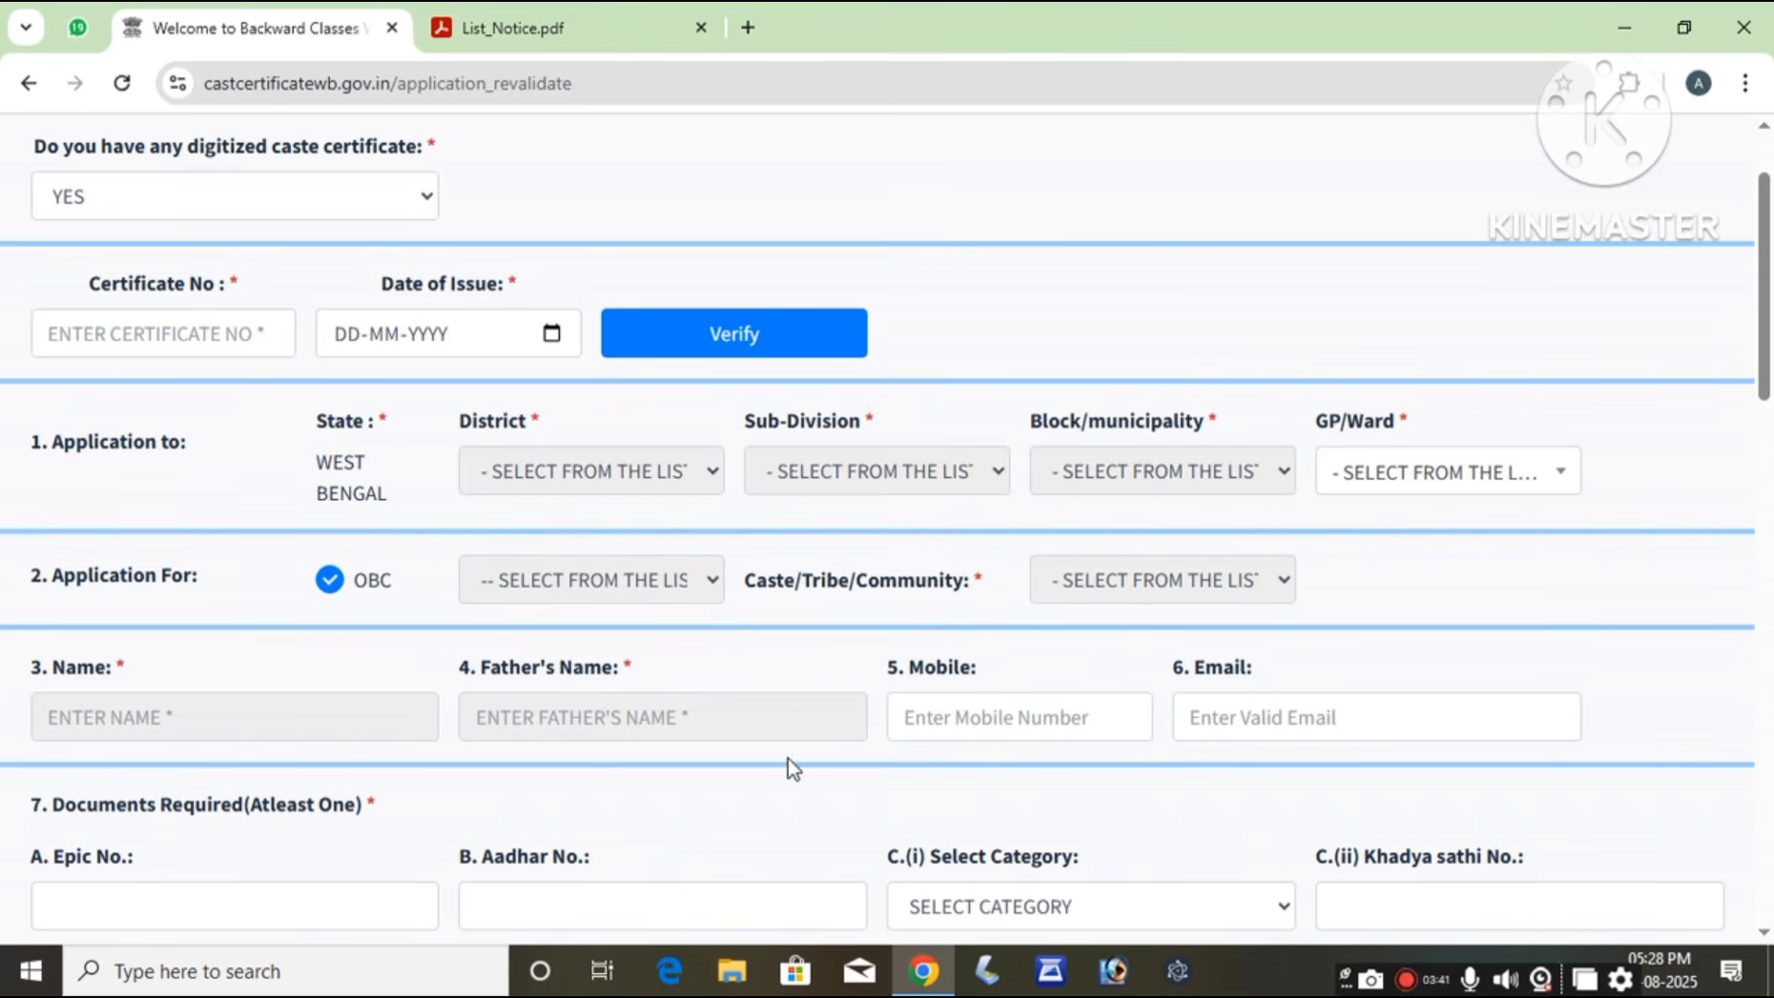
Step: Pass the Mobile, Email, Epic and Aadhar fields and choose SPHH as the Category
scroll(1374, 689, down, 4)
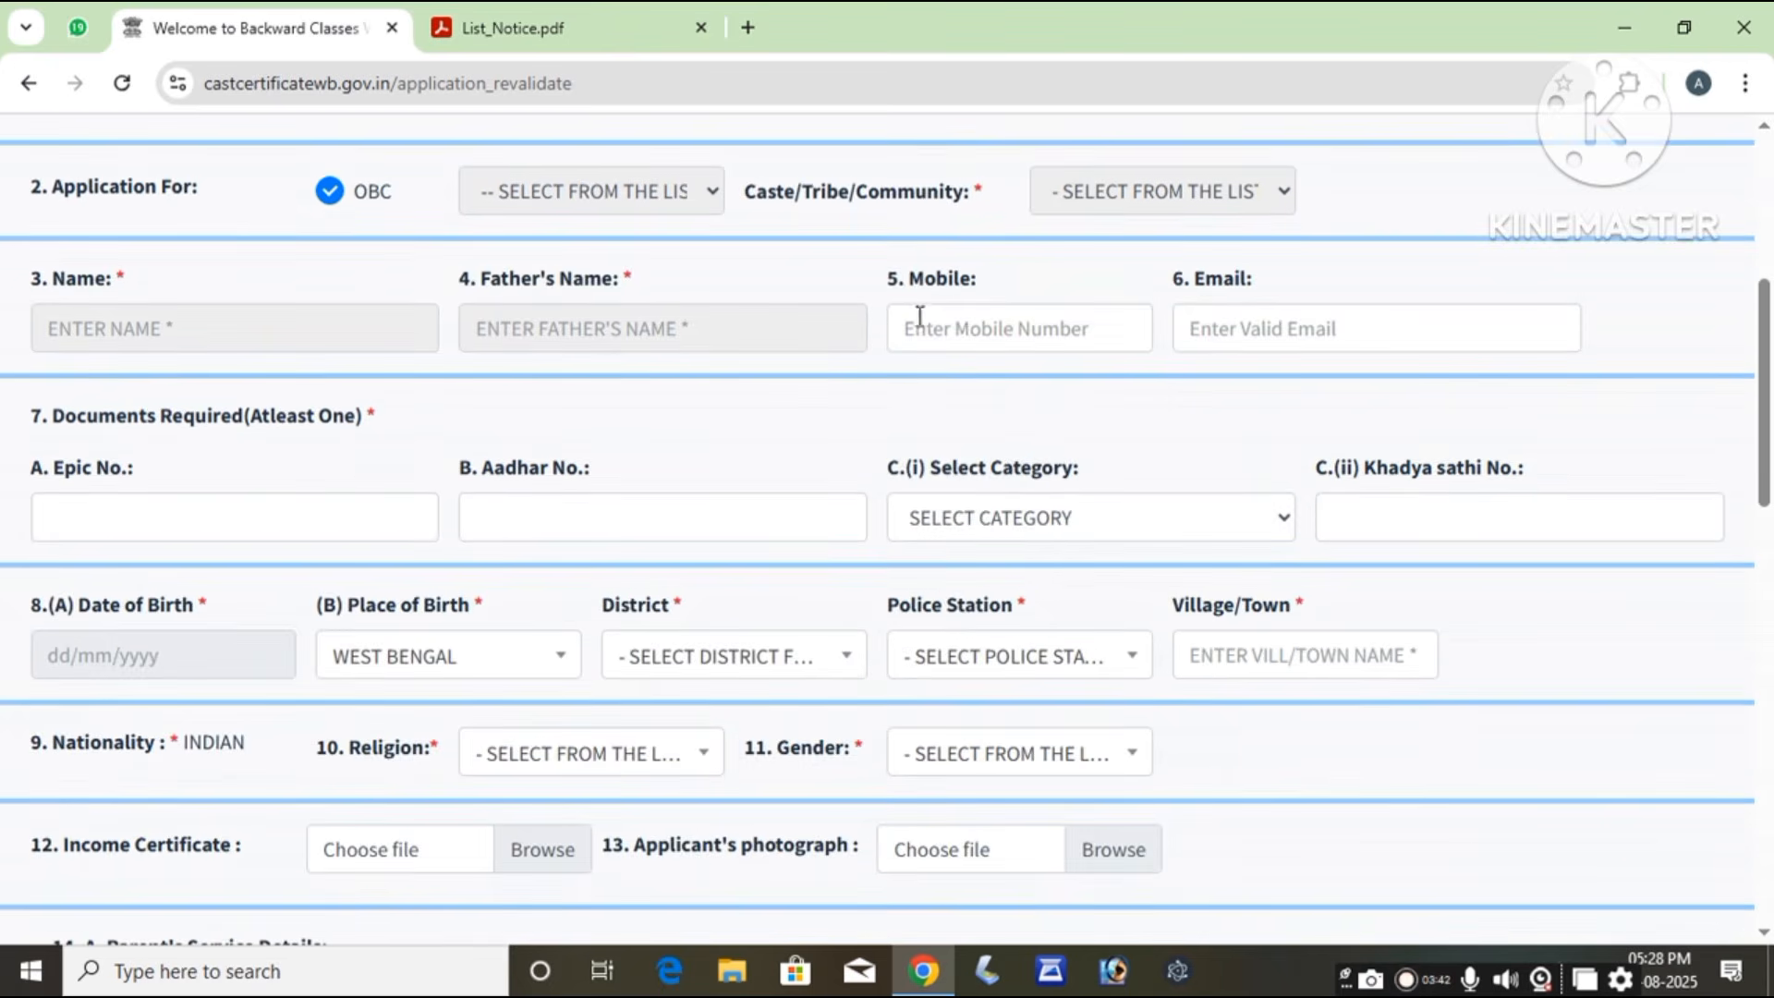
click(920, 323)
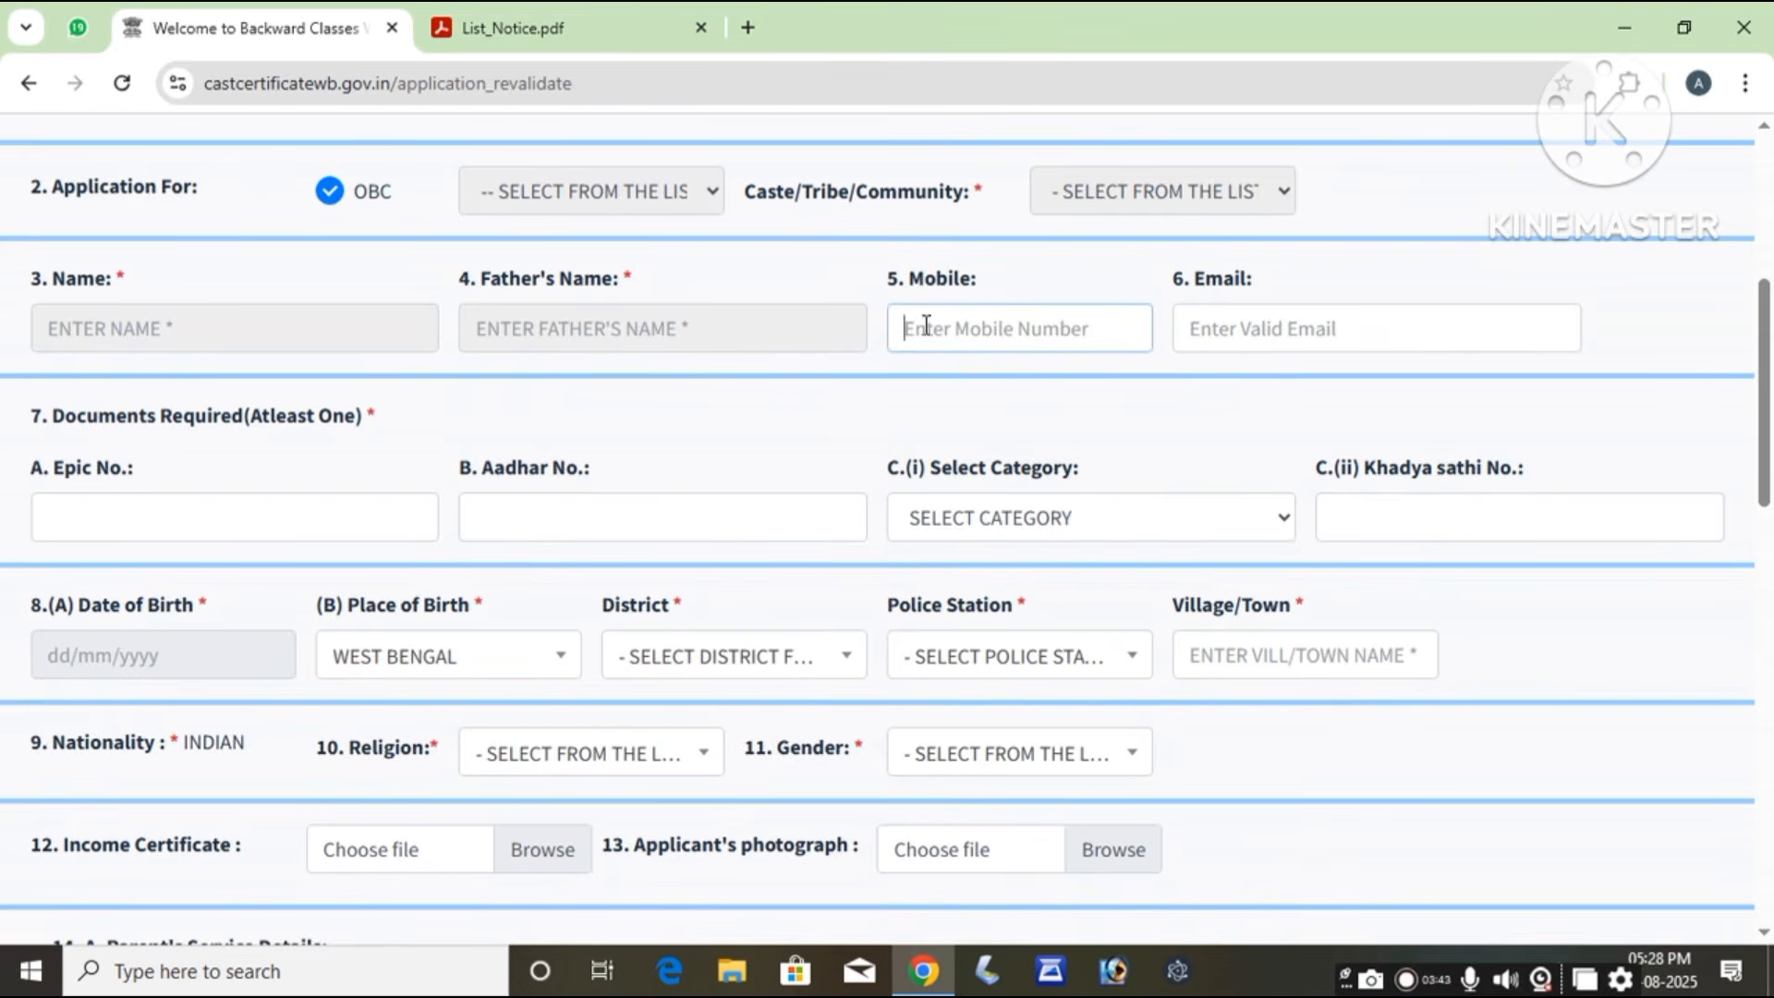
click(1254, 322)
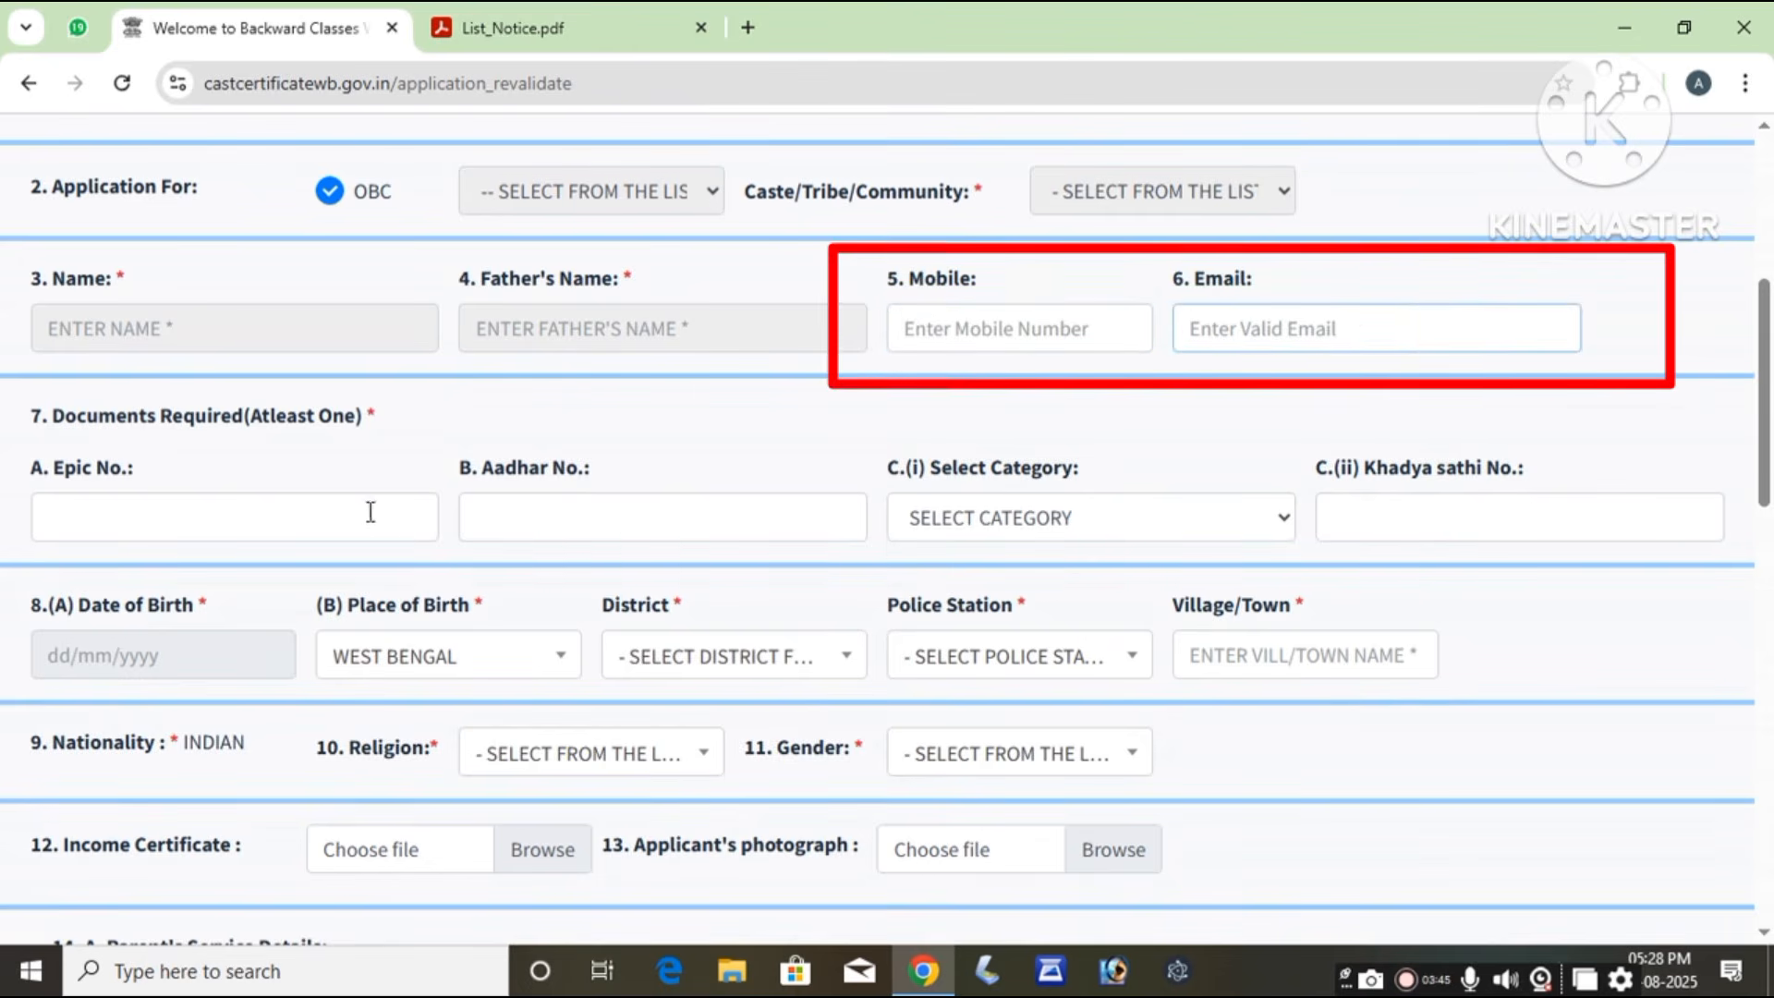
click(229, 522)
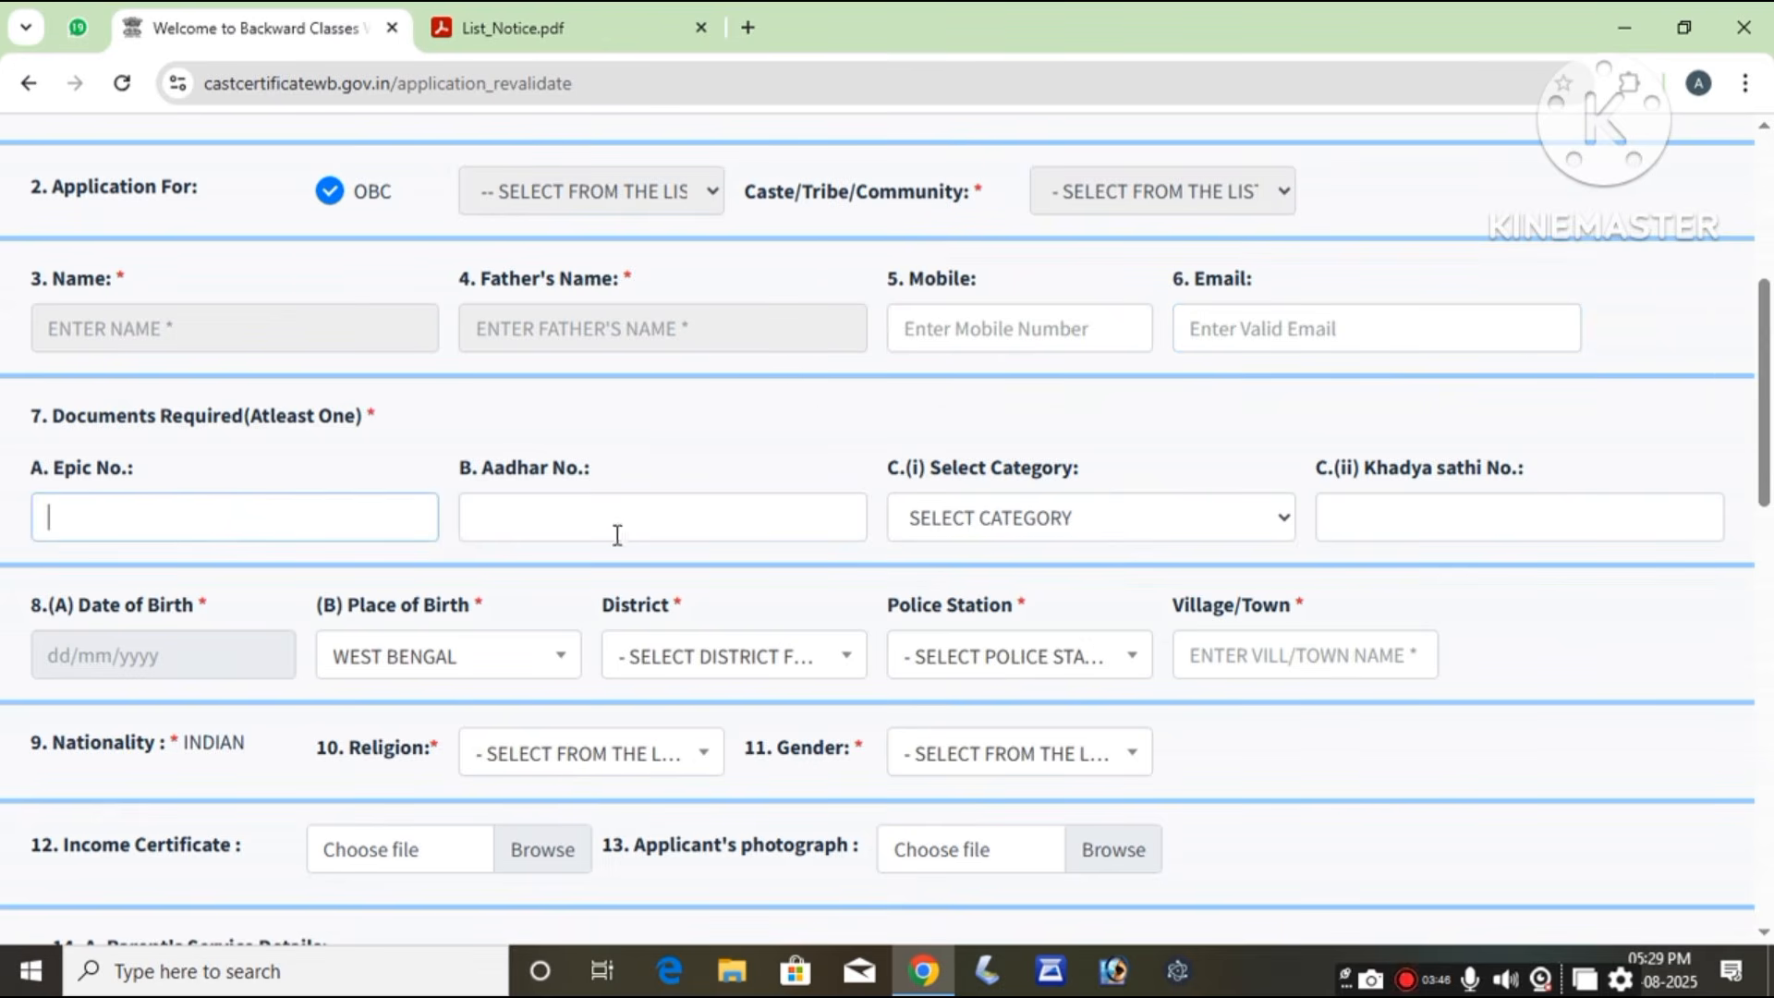
click(650, 523)
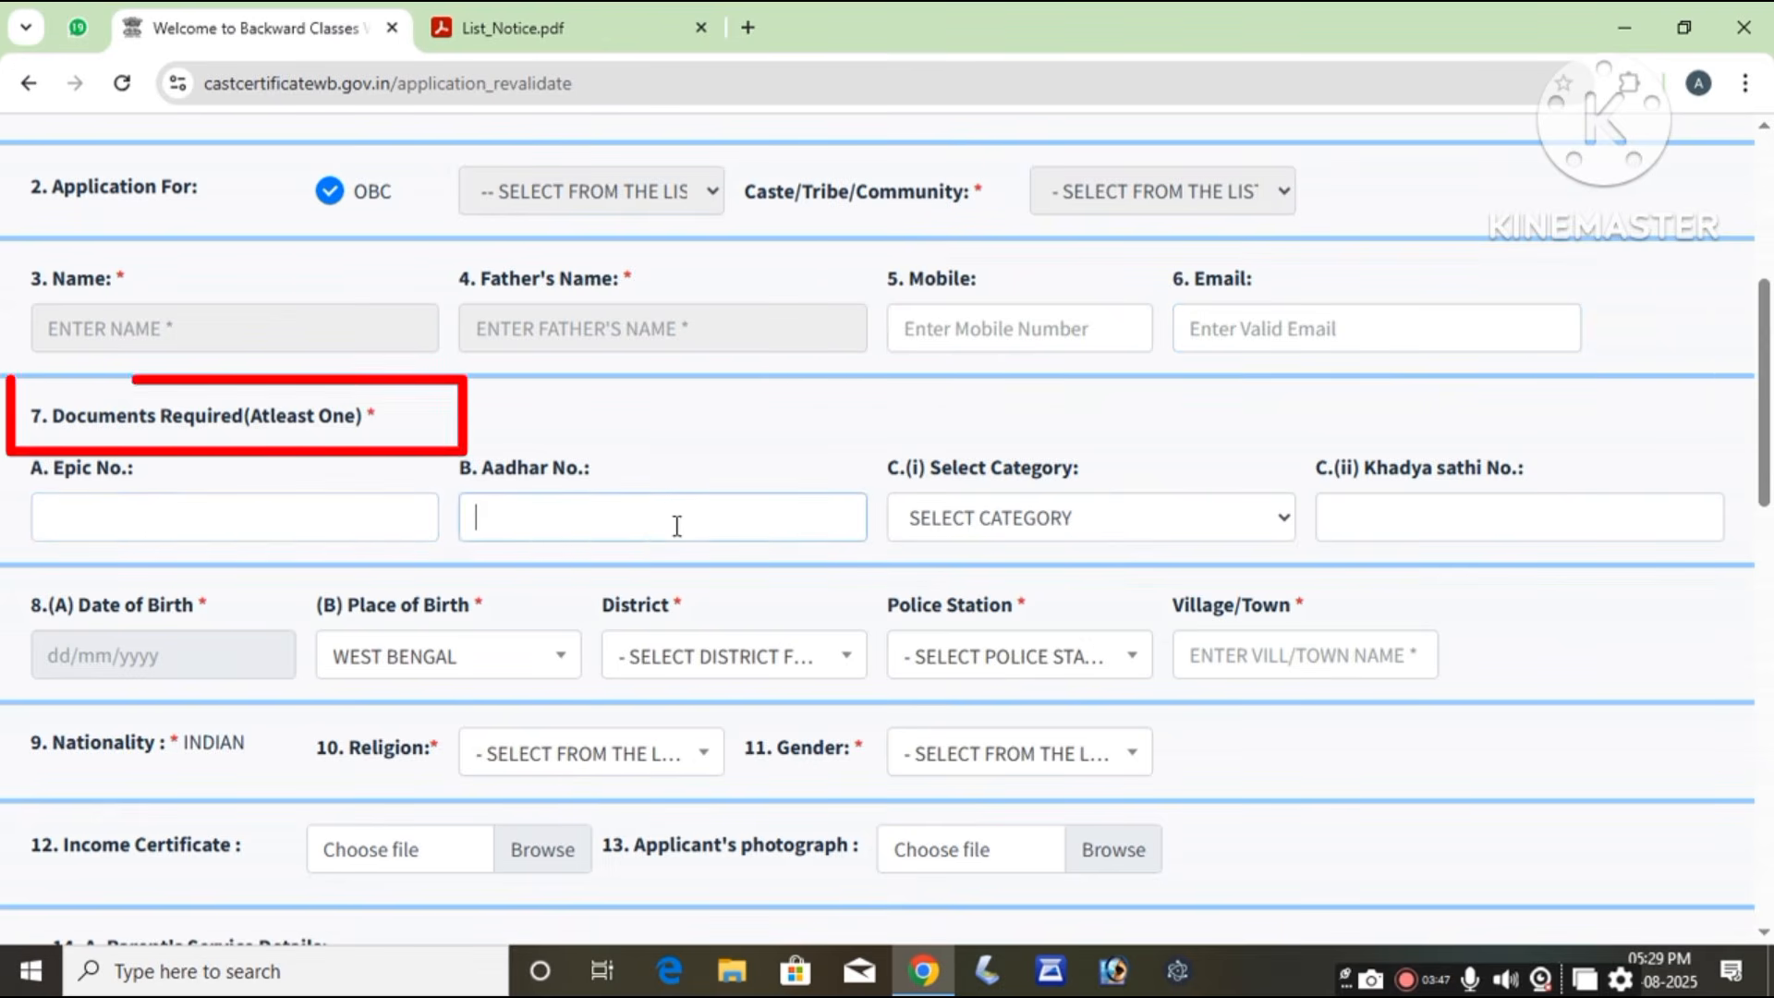
click(1079, 516)
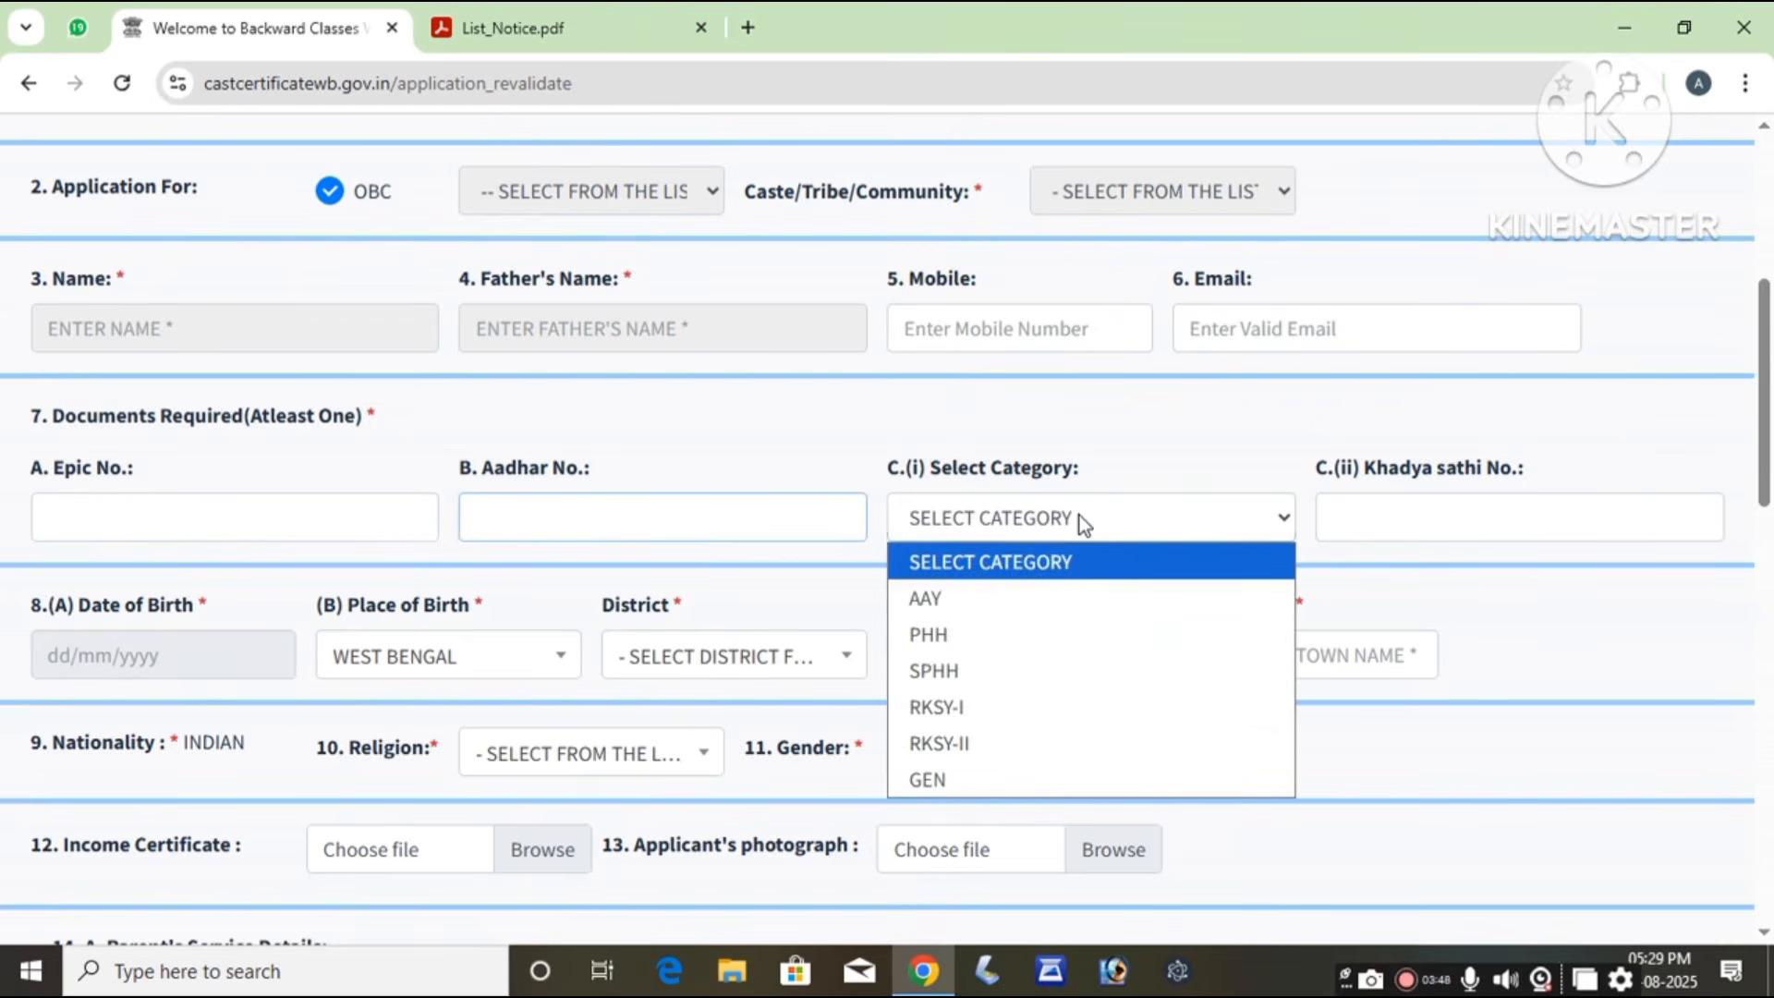
click(1032, 659)
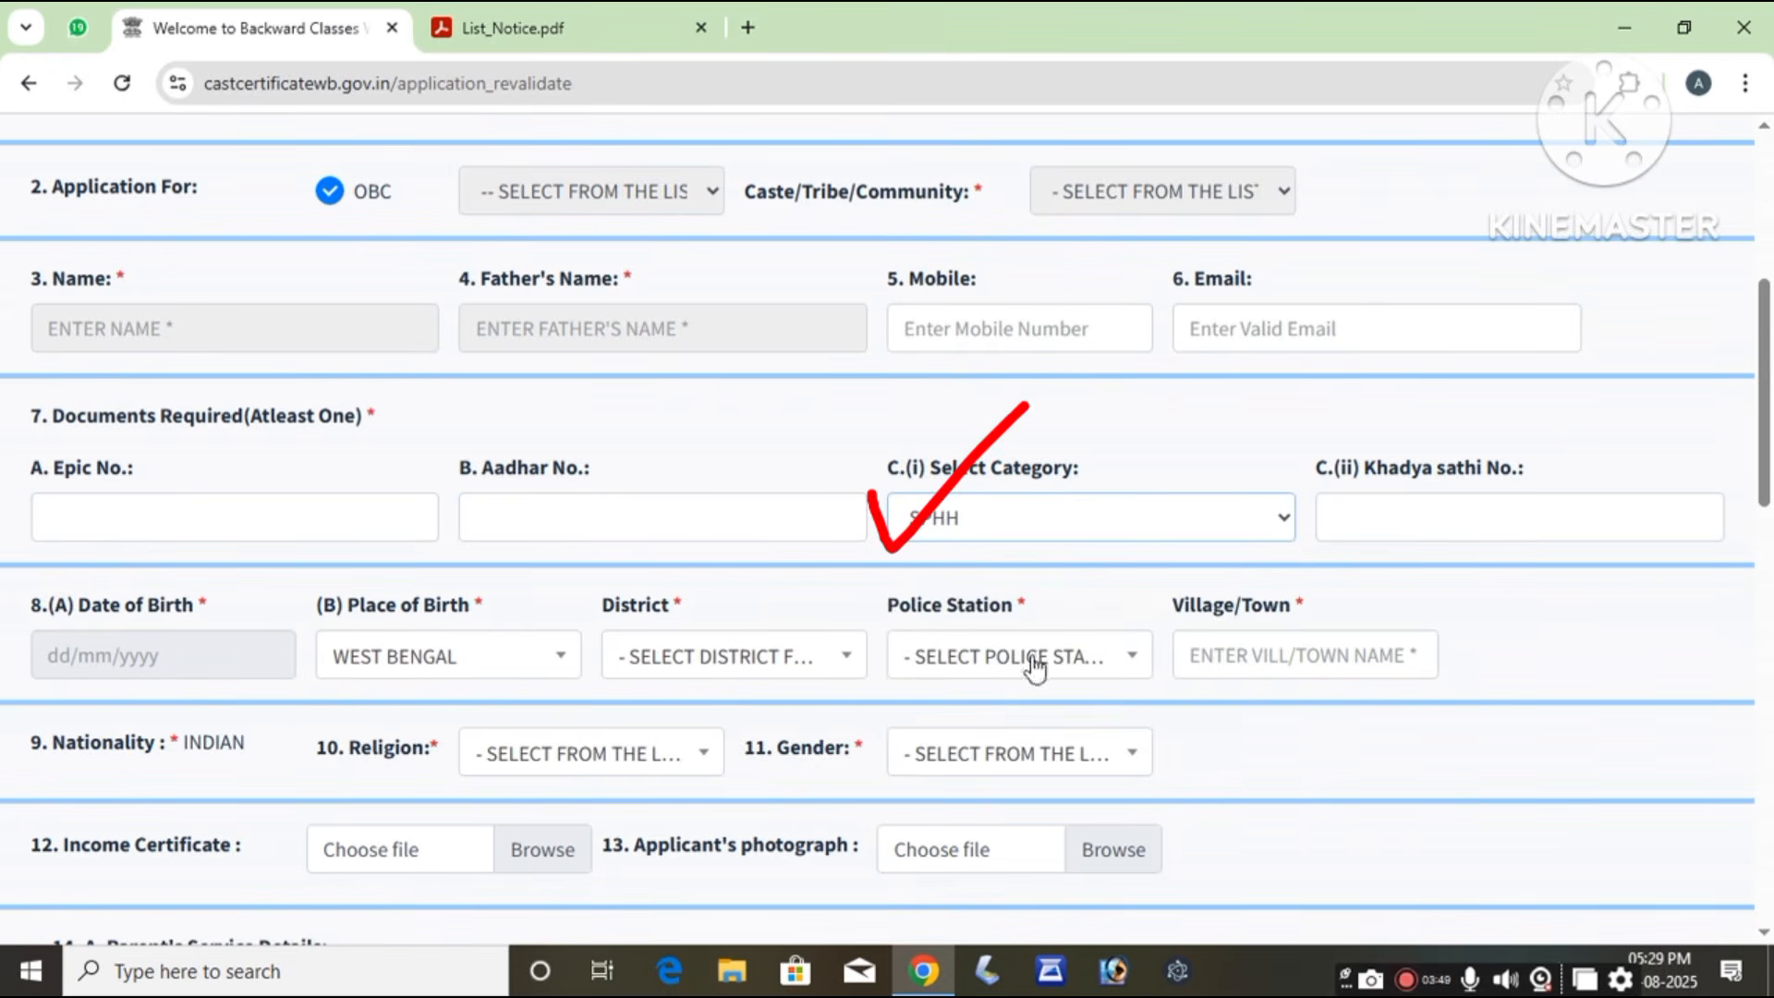
Step: Pick 4 August 2000 as the date of birth through the year and month calendar views
click(1470, 513)
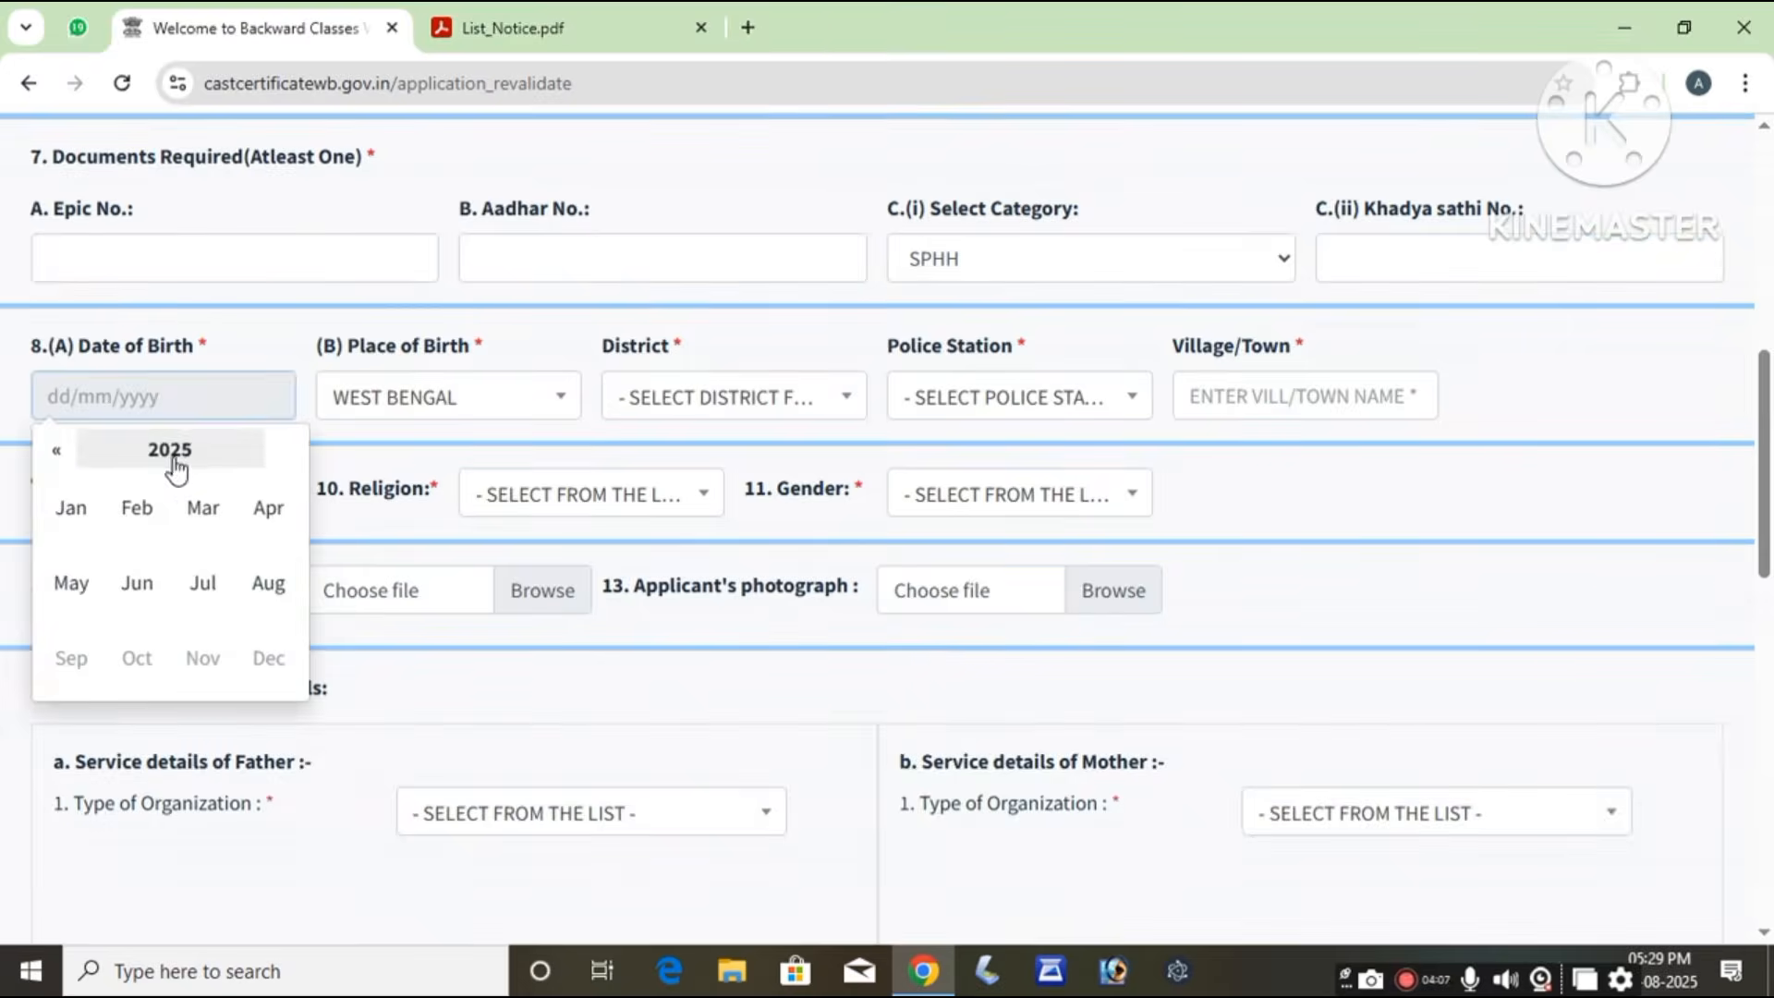
click(161, 455)
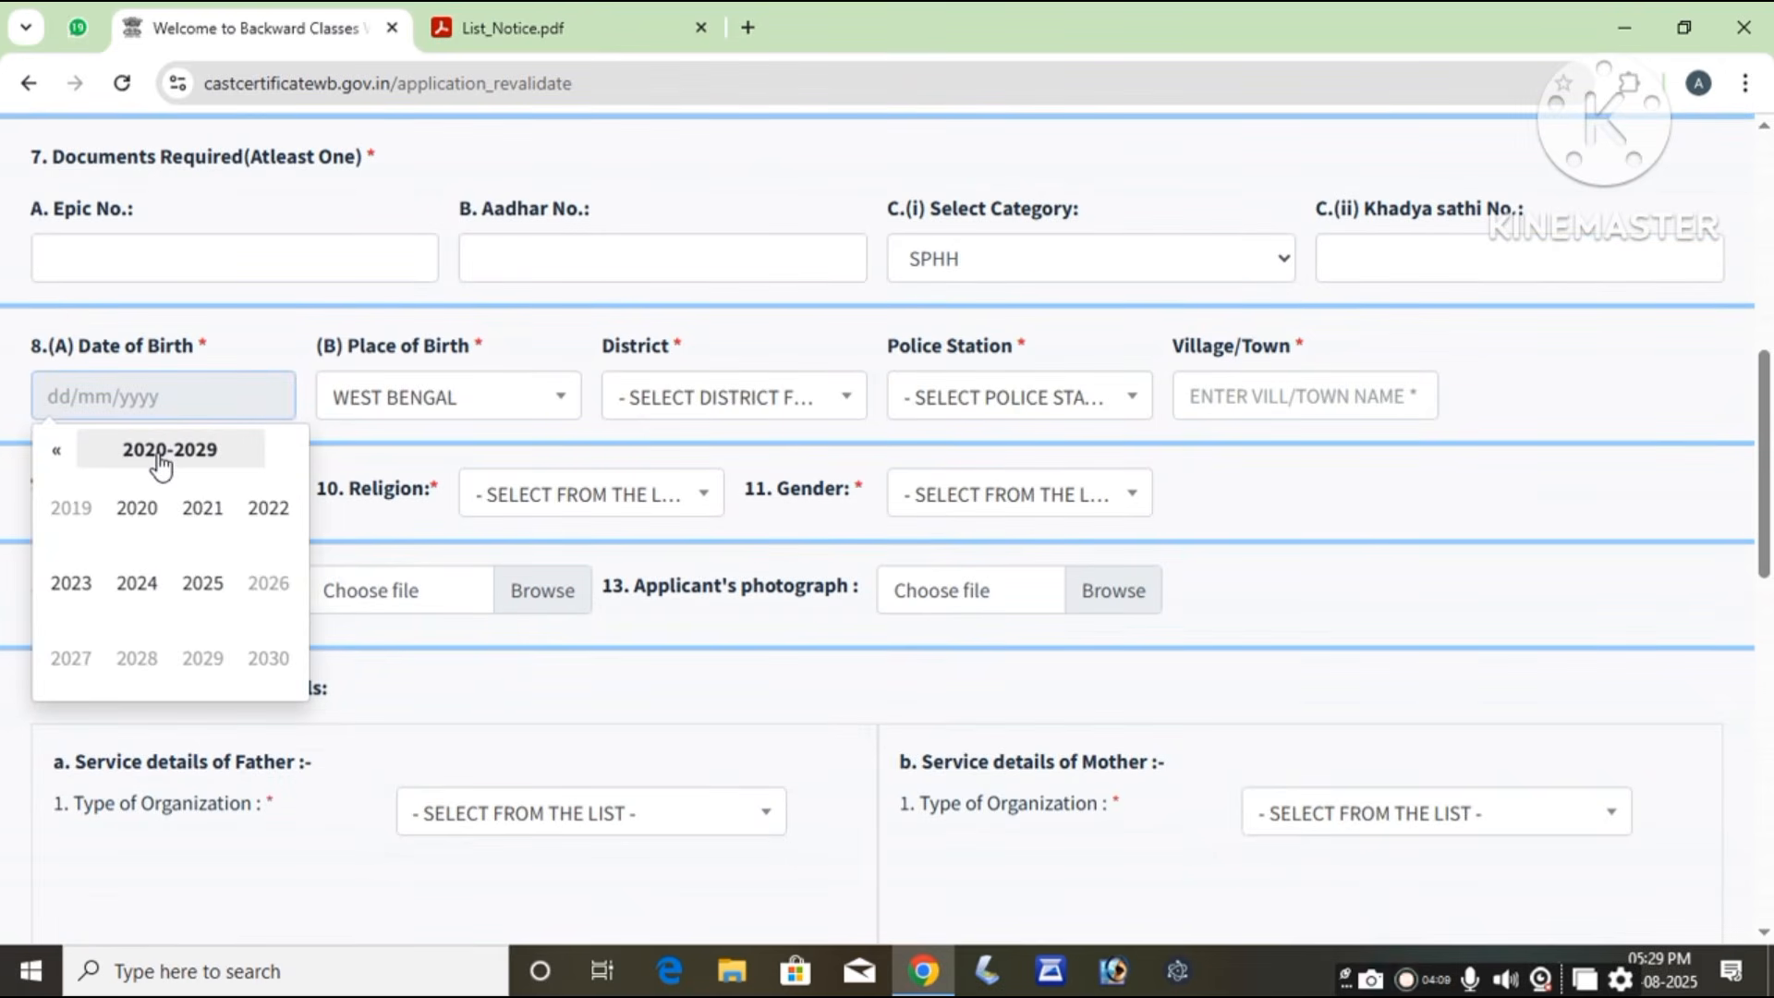
click(56, 453)
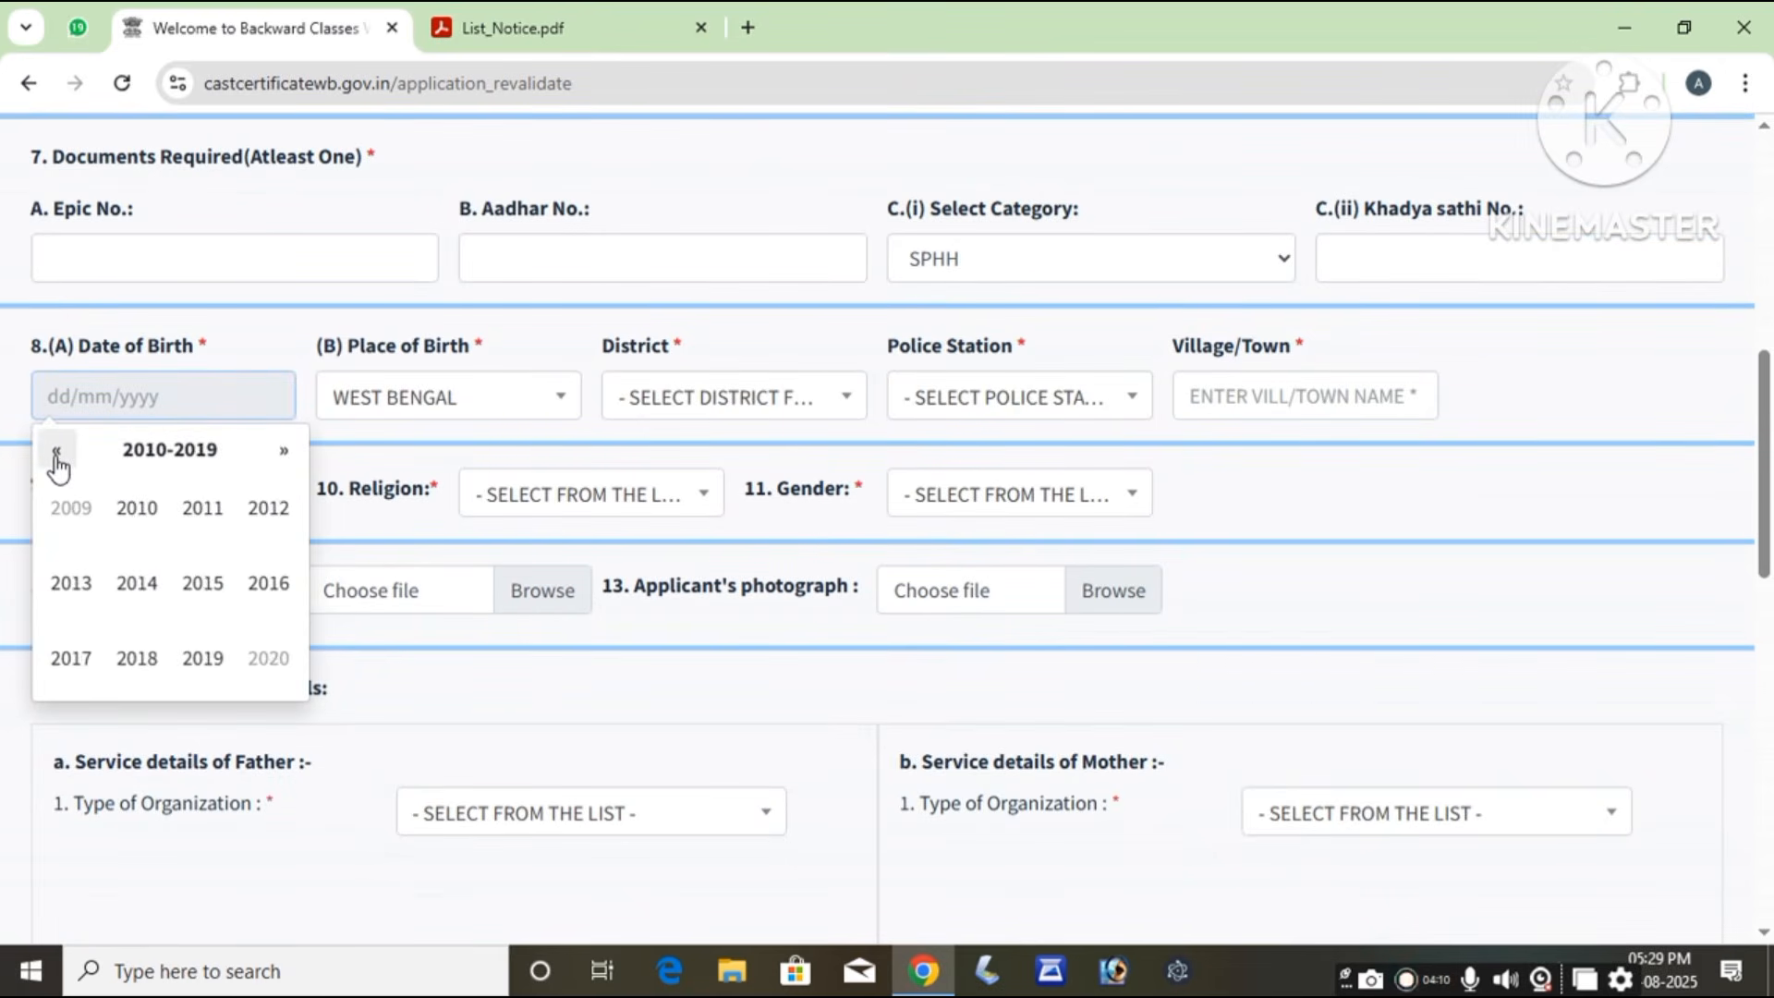
click(56, 453)
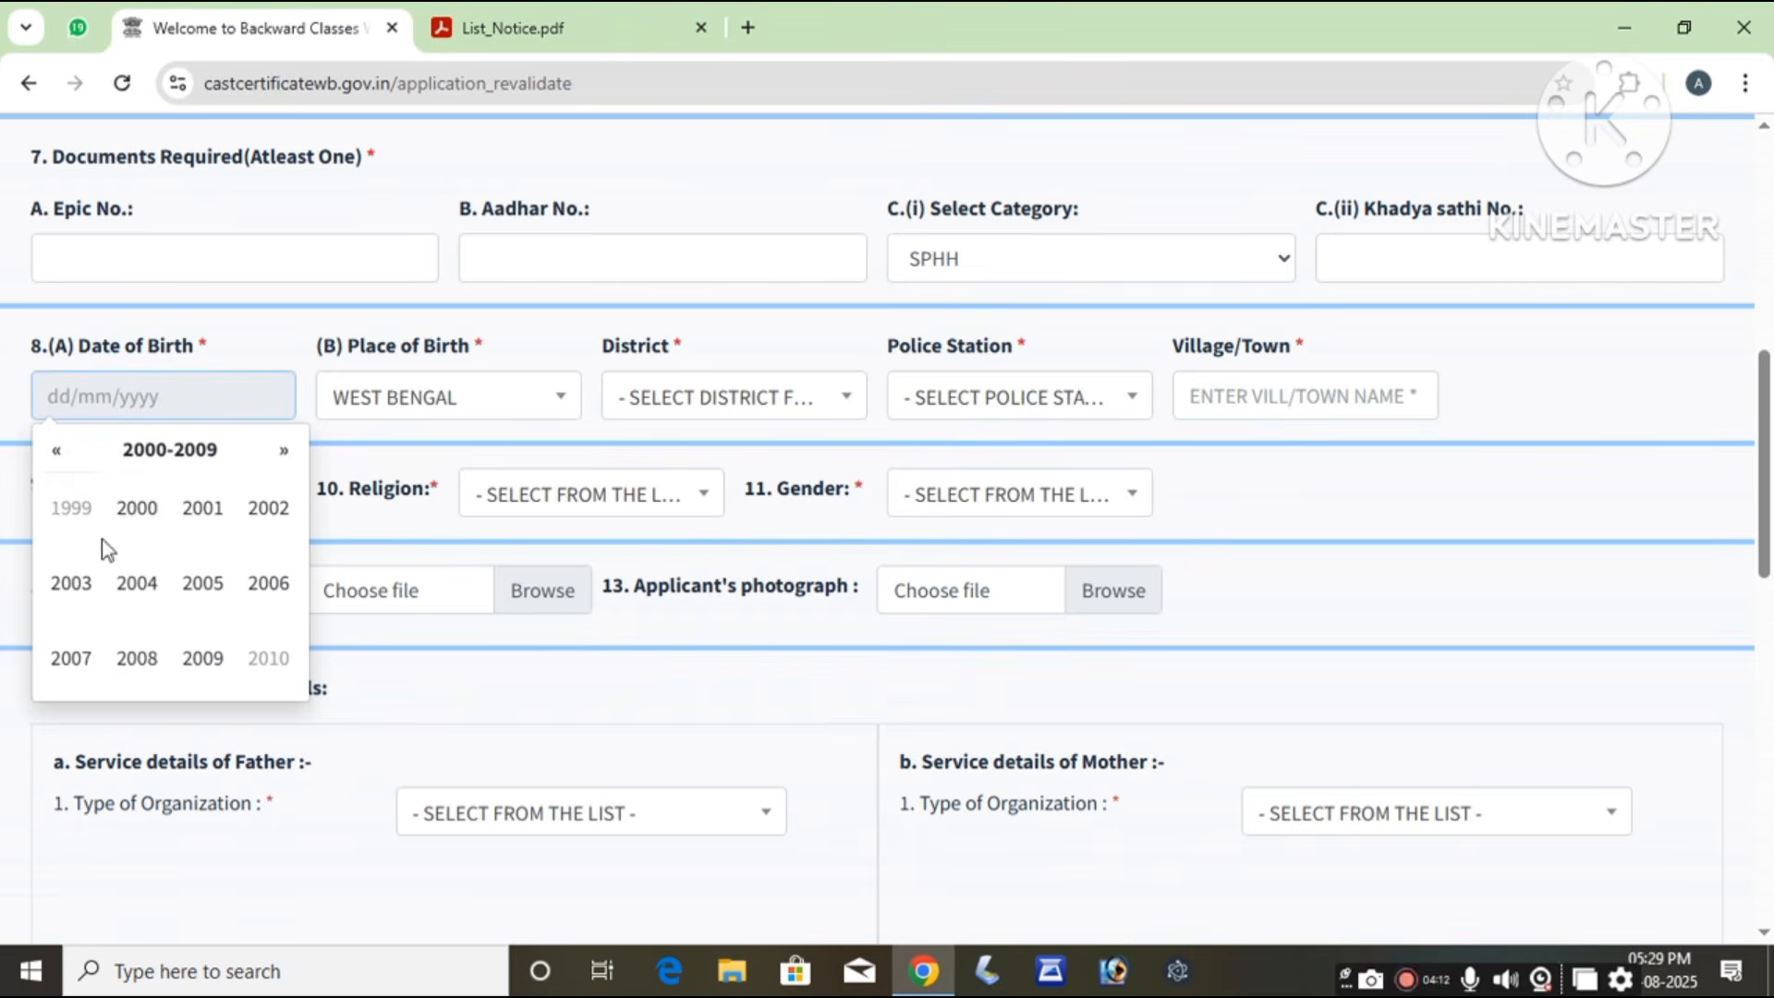
click(137, 513)
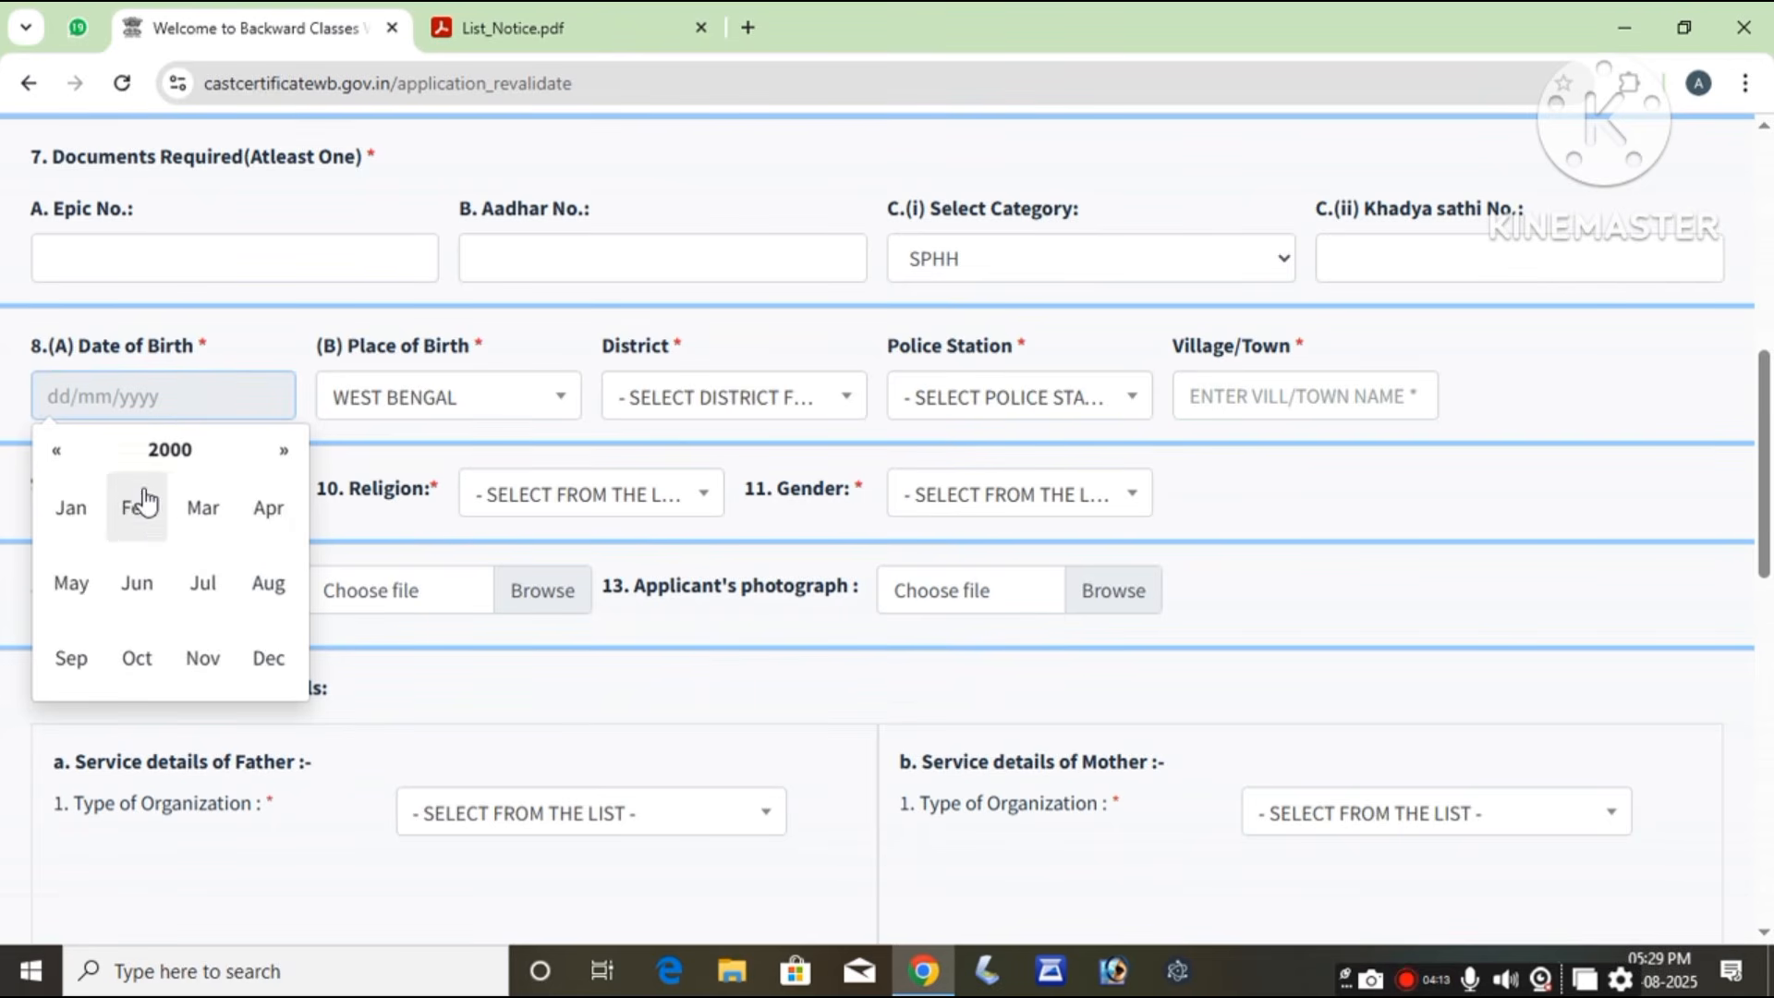
click(268, 592)
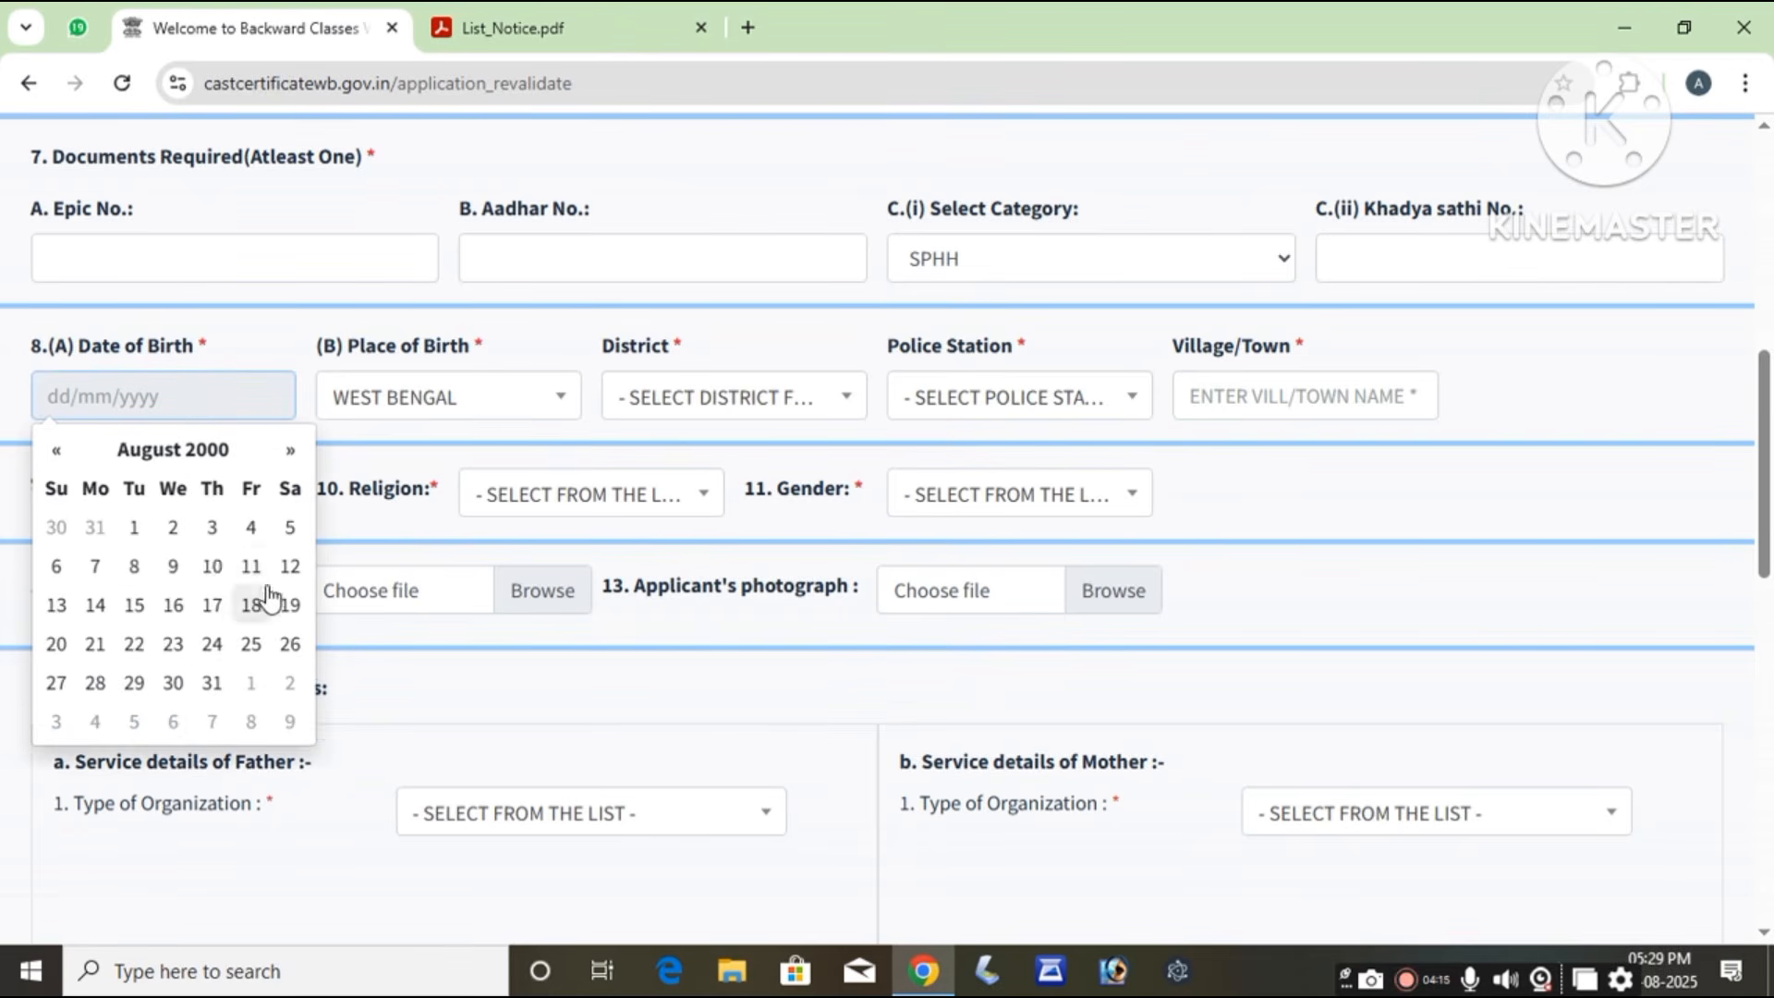
click(257, 536)
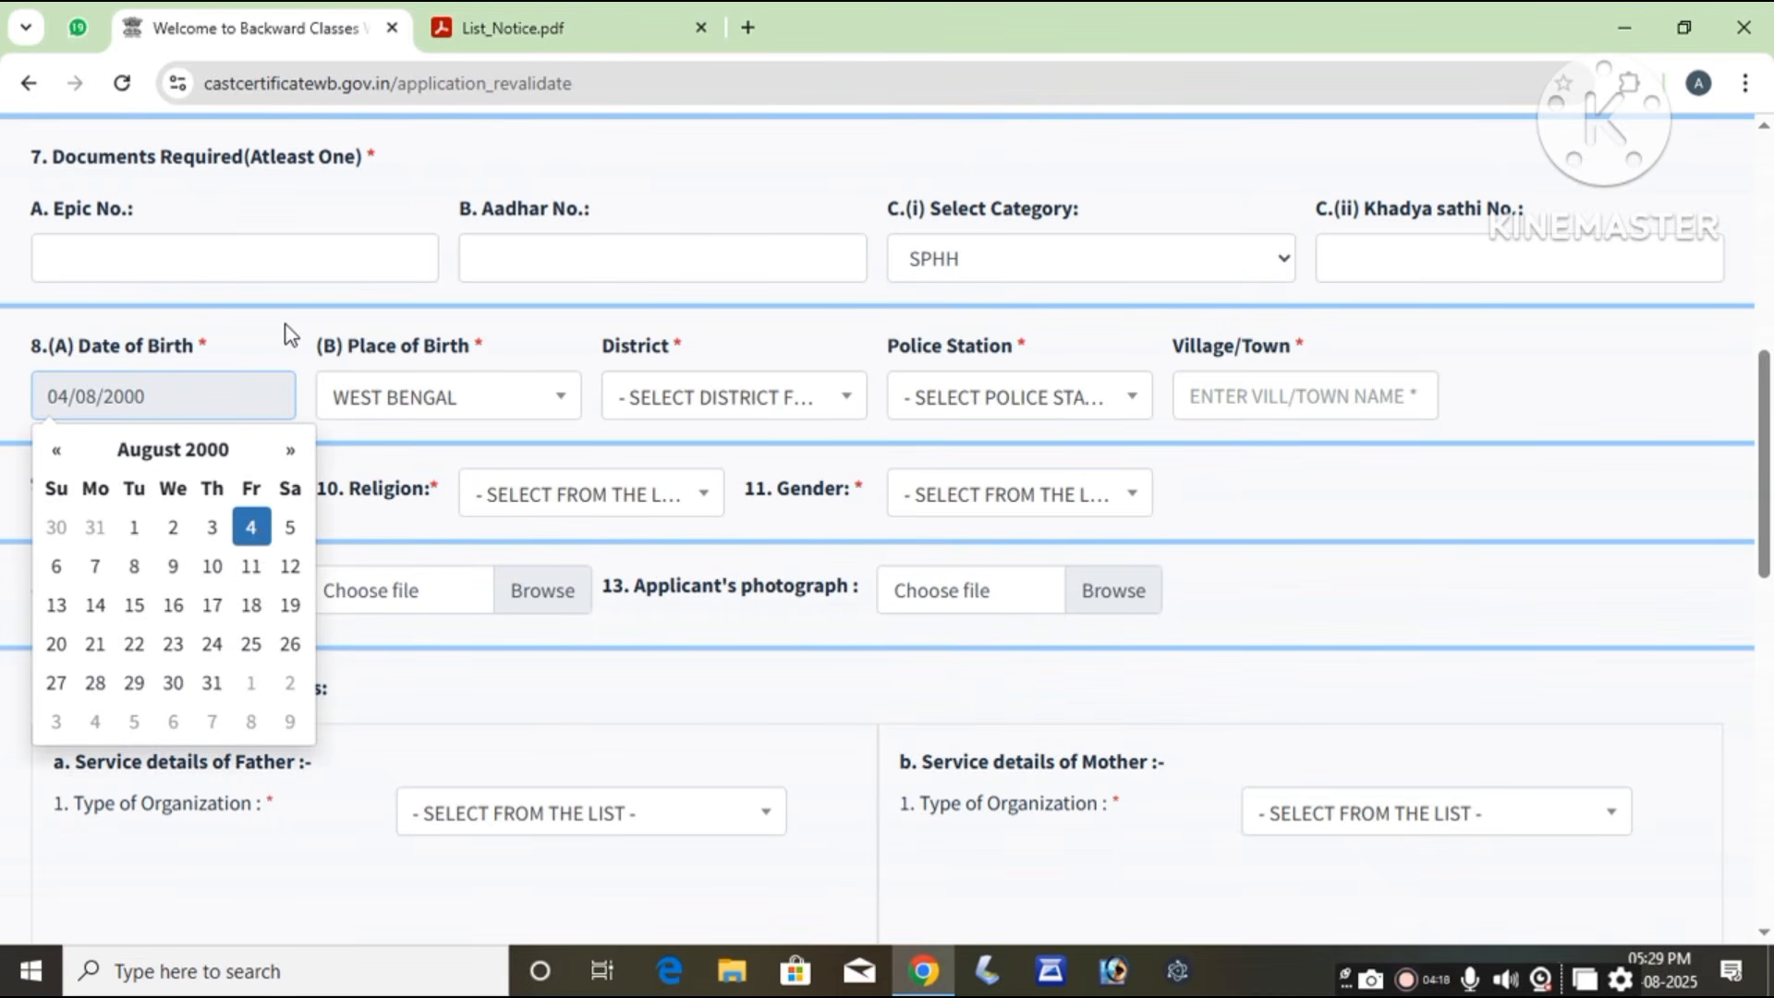
click(287, 325)
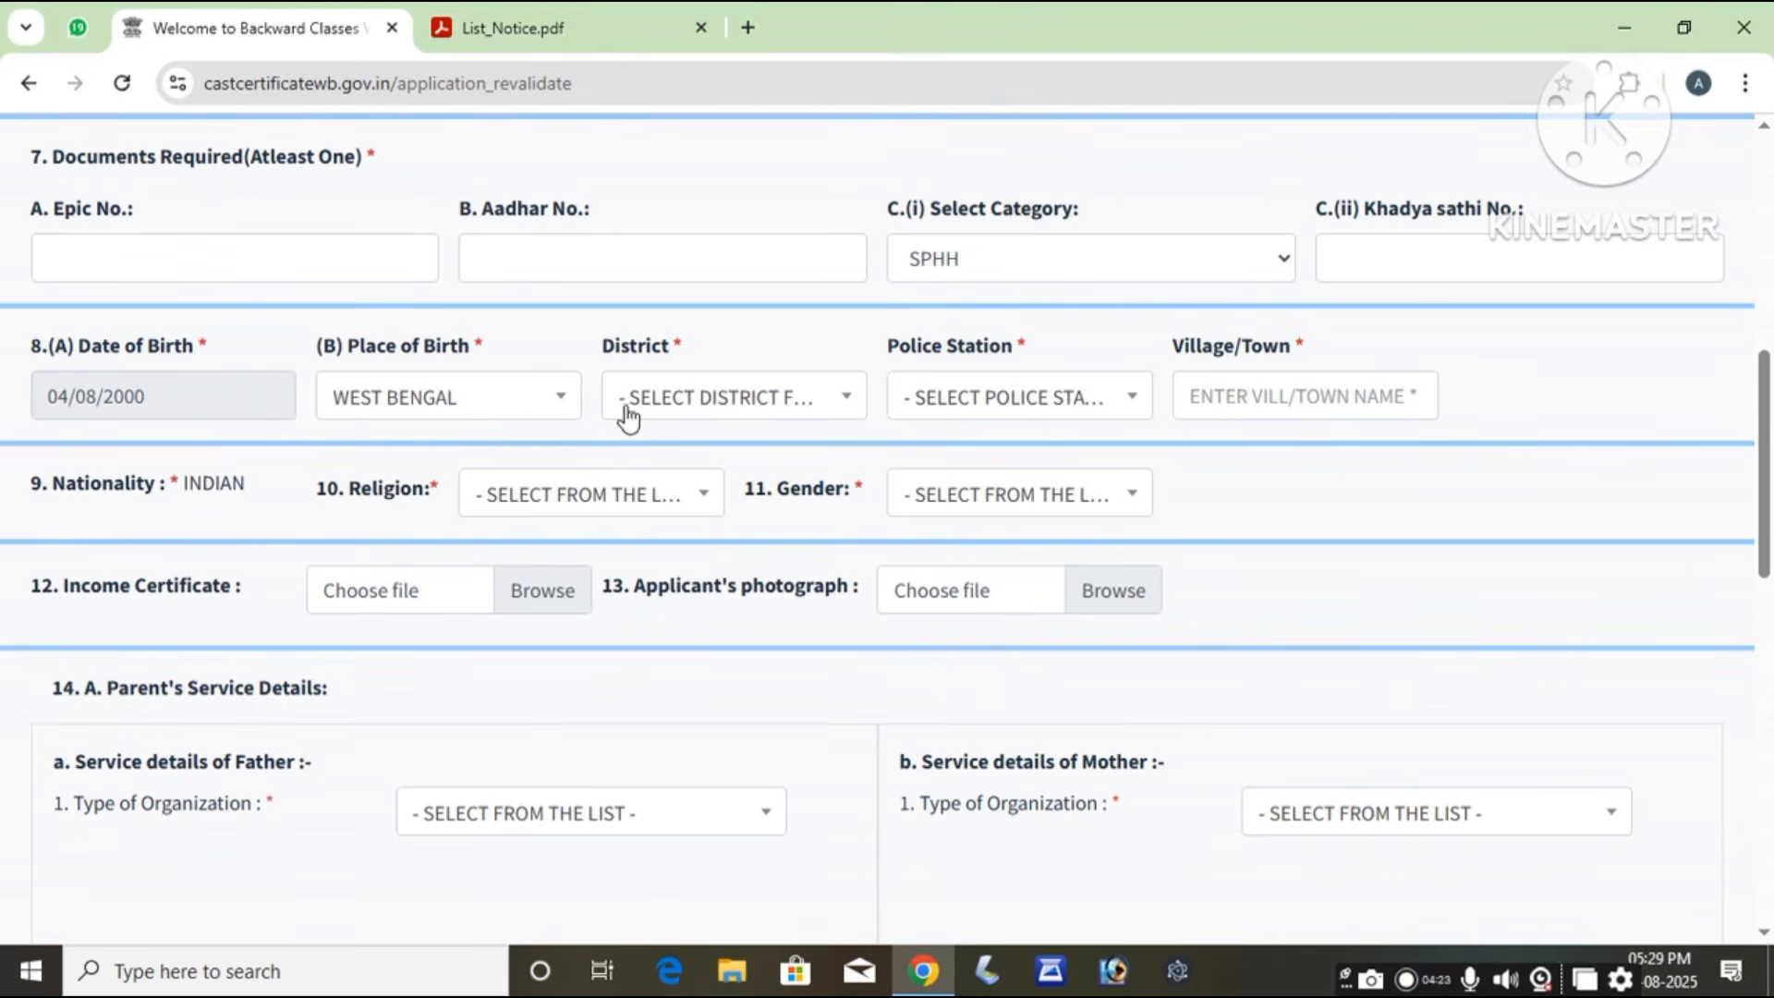
Step: Set the district to BANKURA and the police station to SALTORA, correcting an initial SONAMUKHI
click(739, 395)
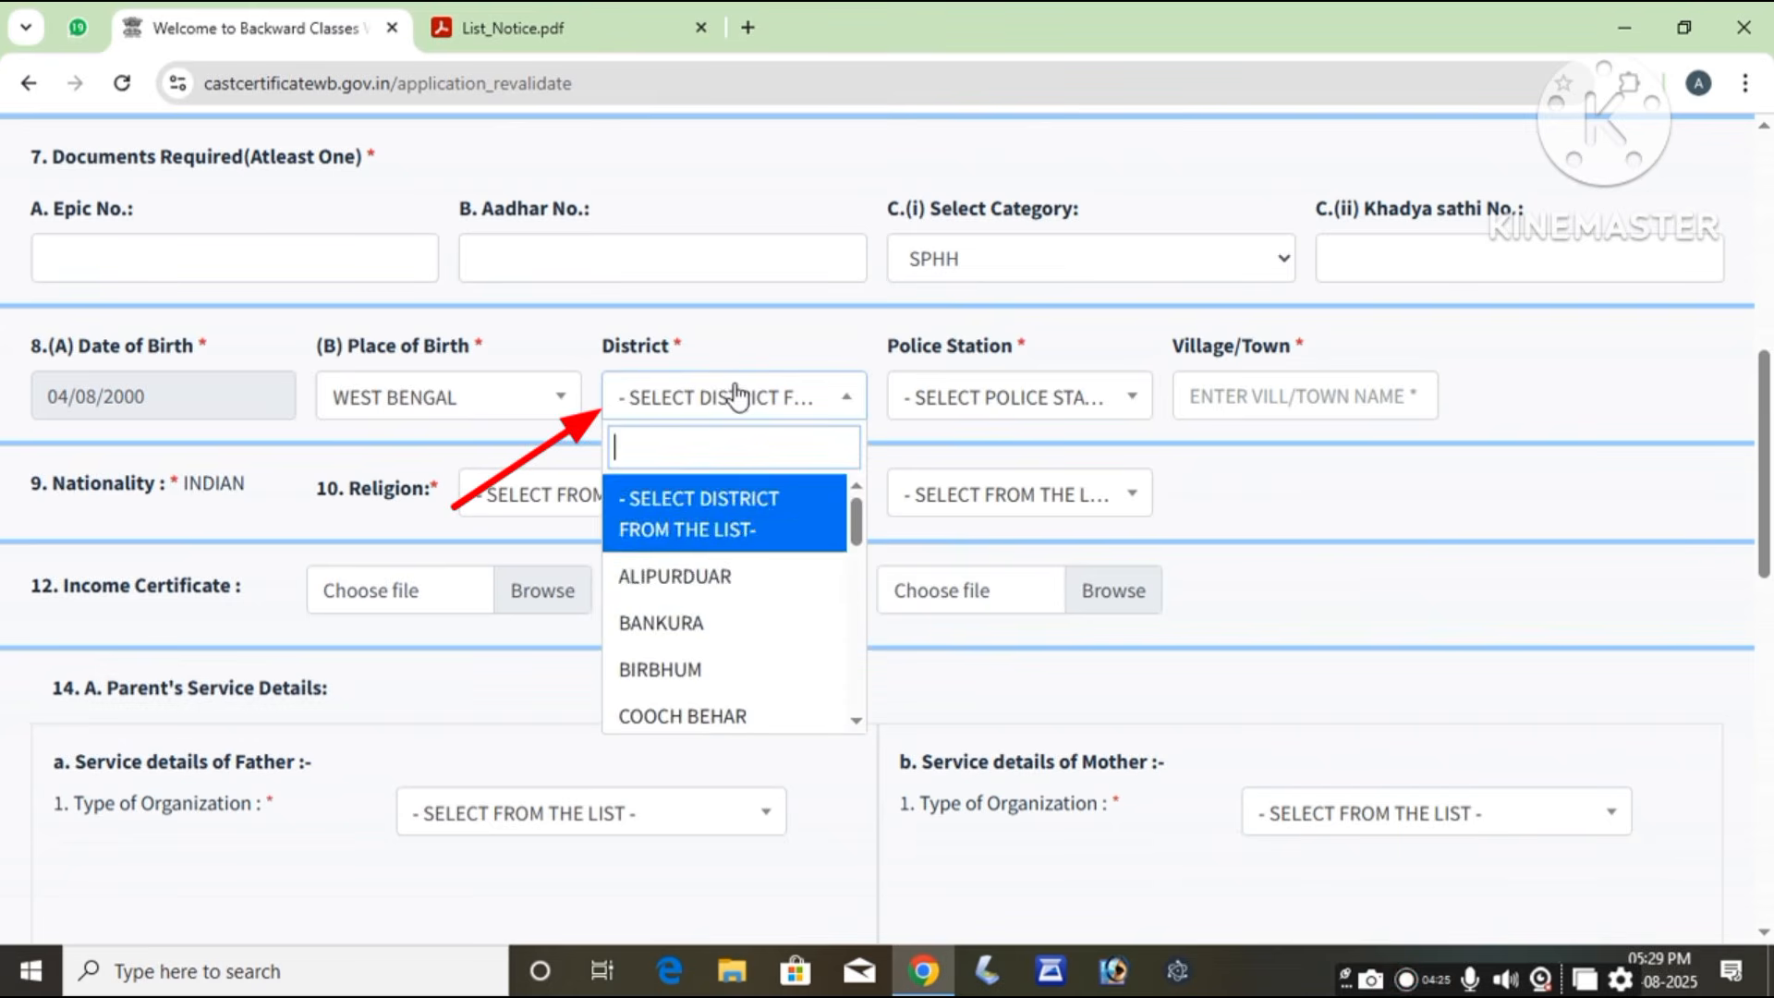
click(693, 622)
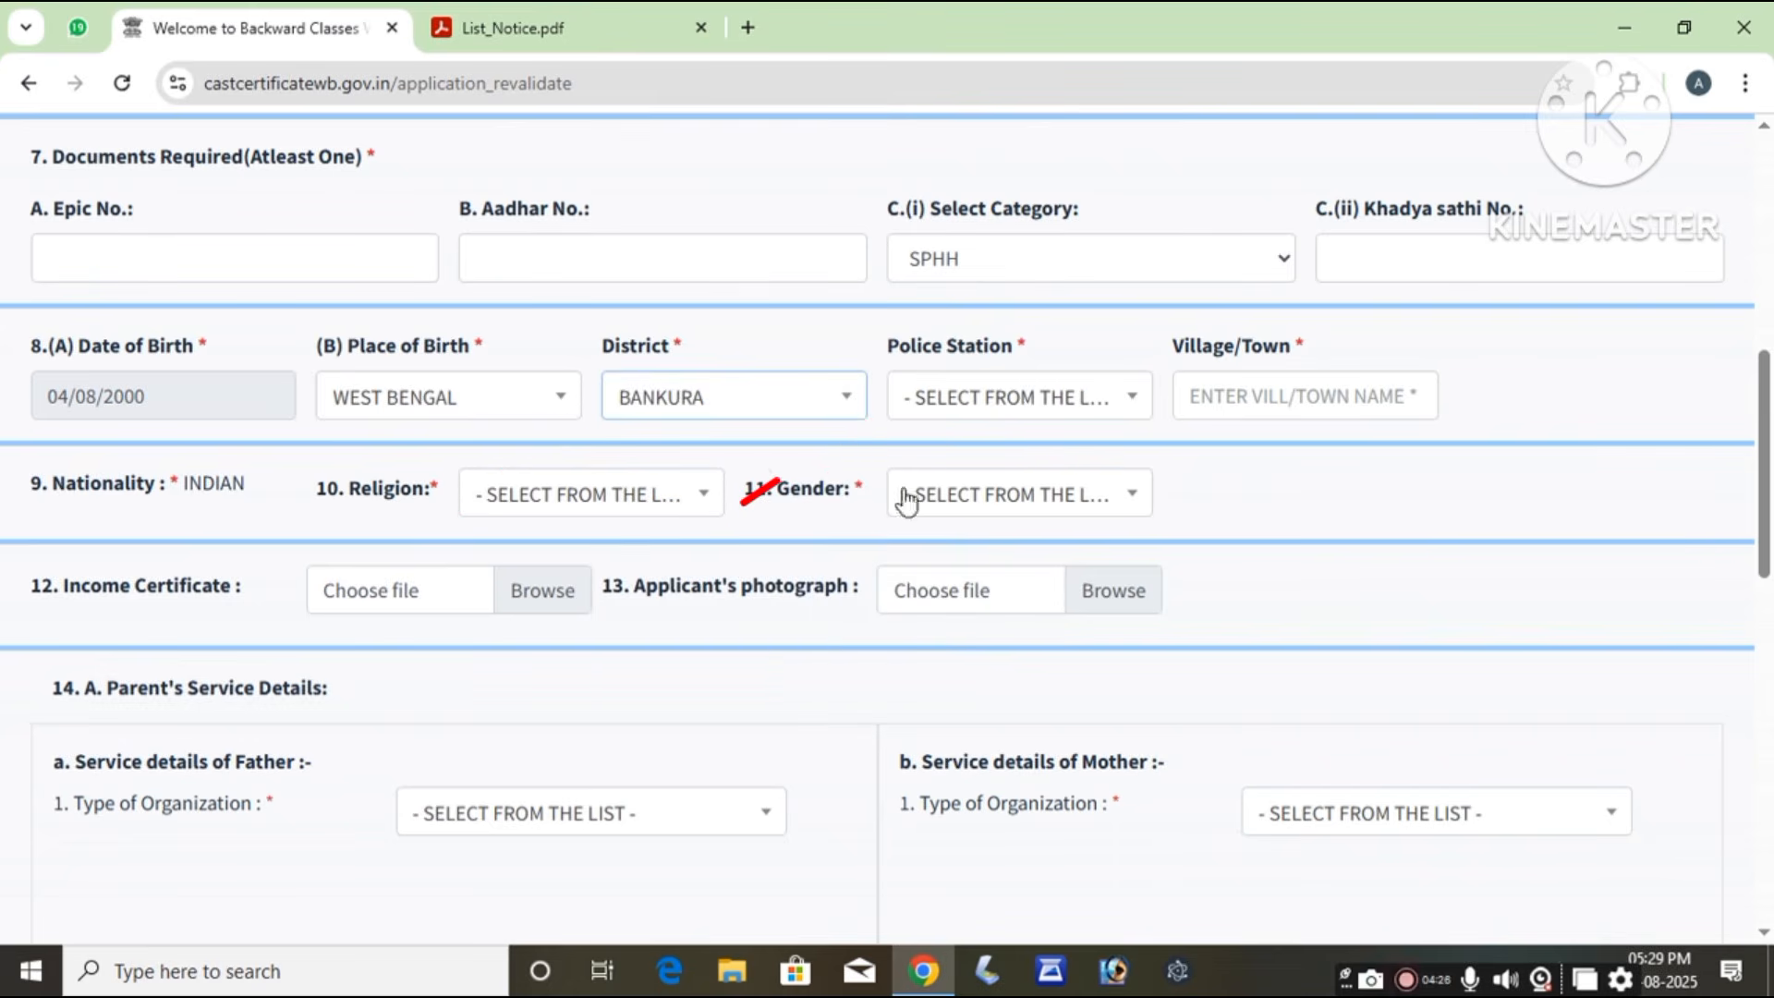
click(1021, 402)
scroll(1007, 684, down, 5)
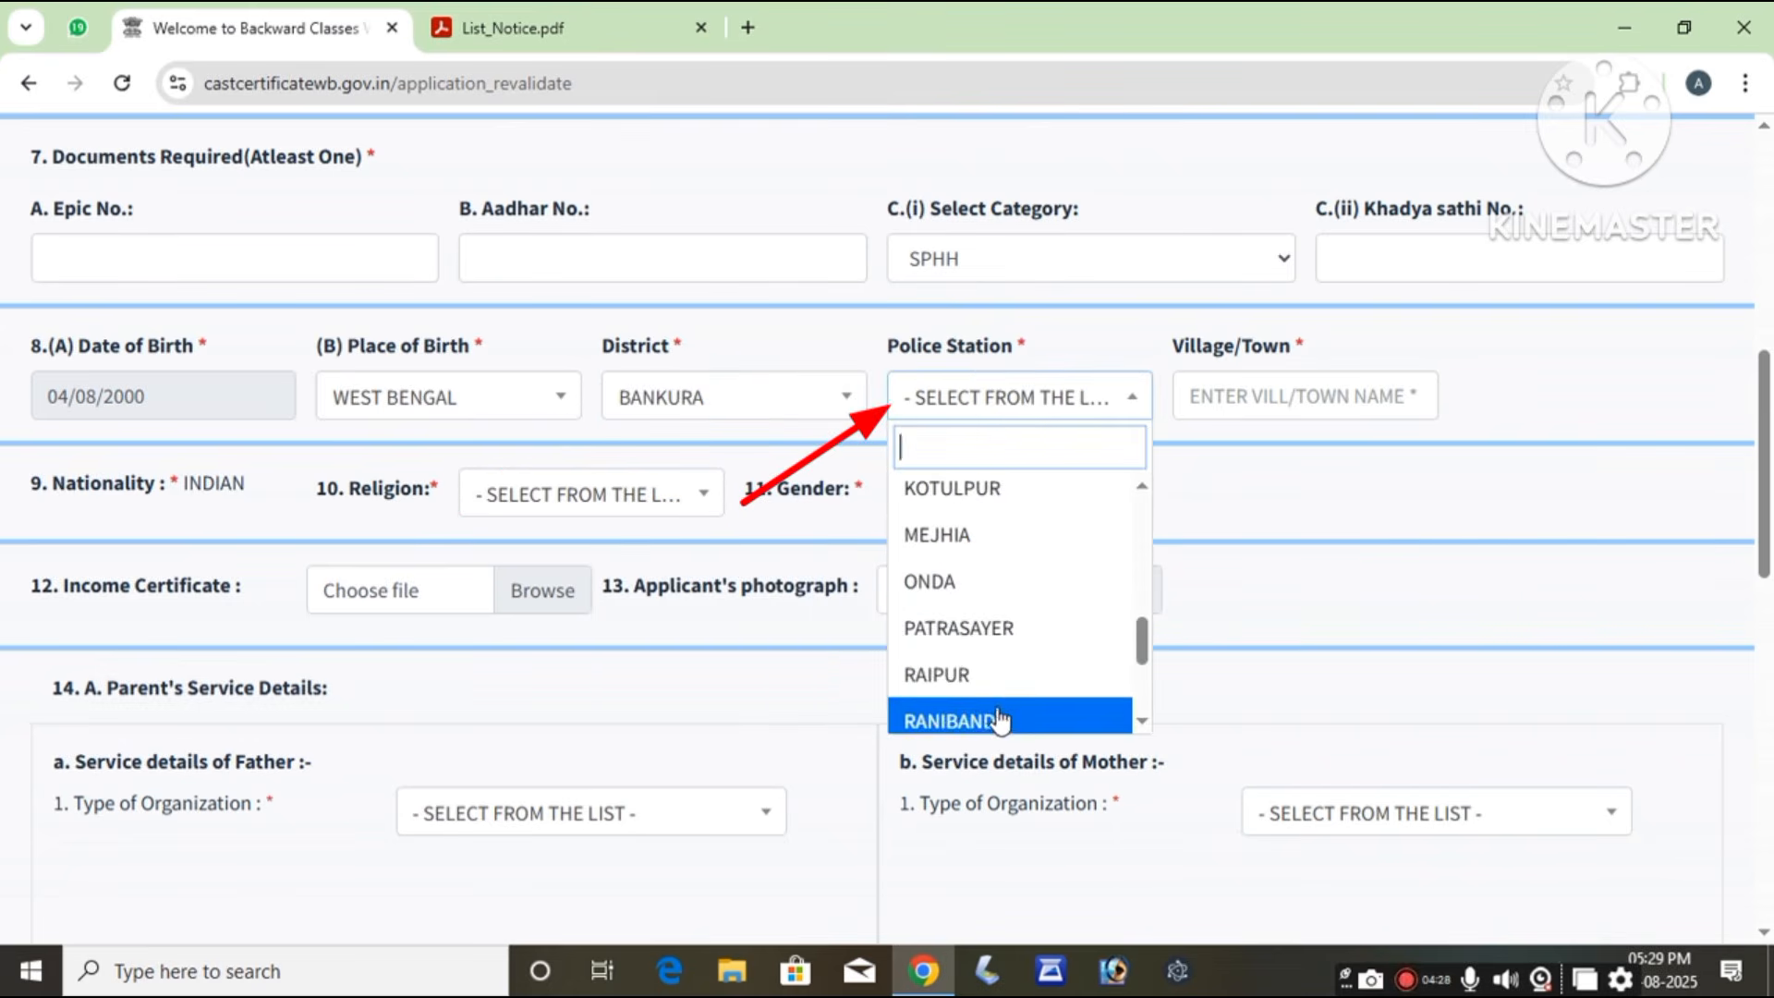
scroll(1006, 707, down, 3)
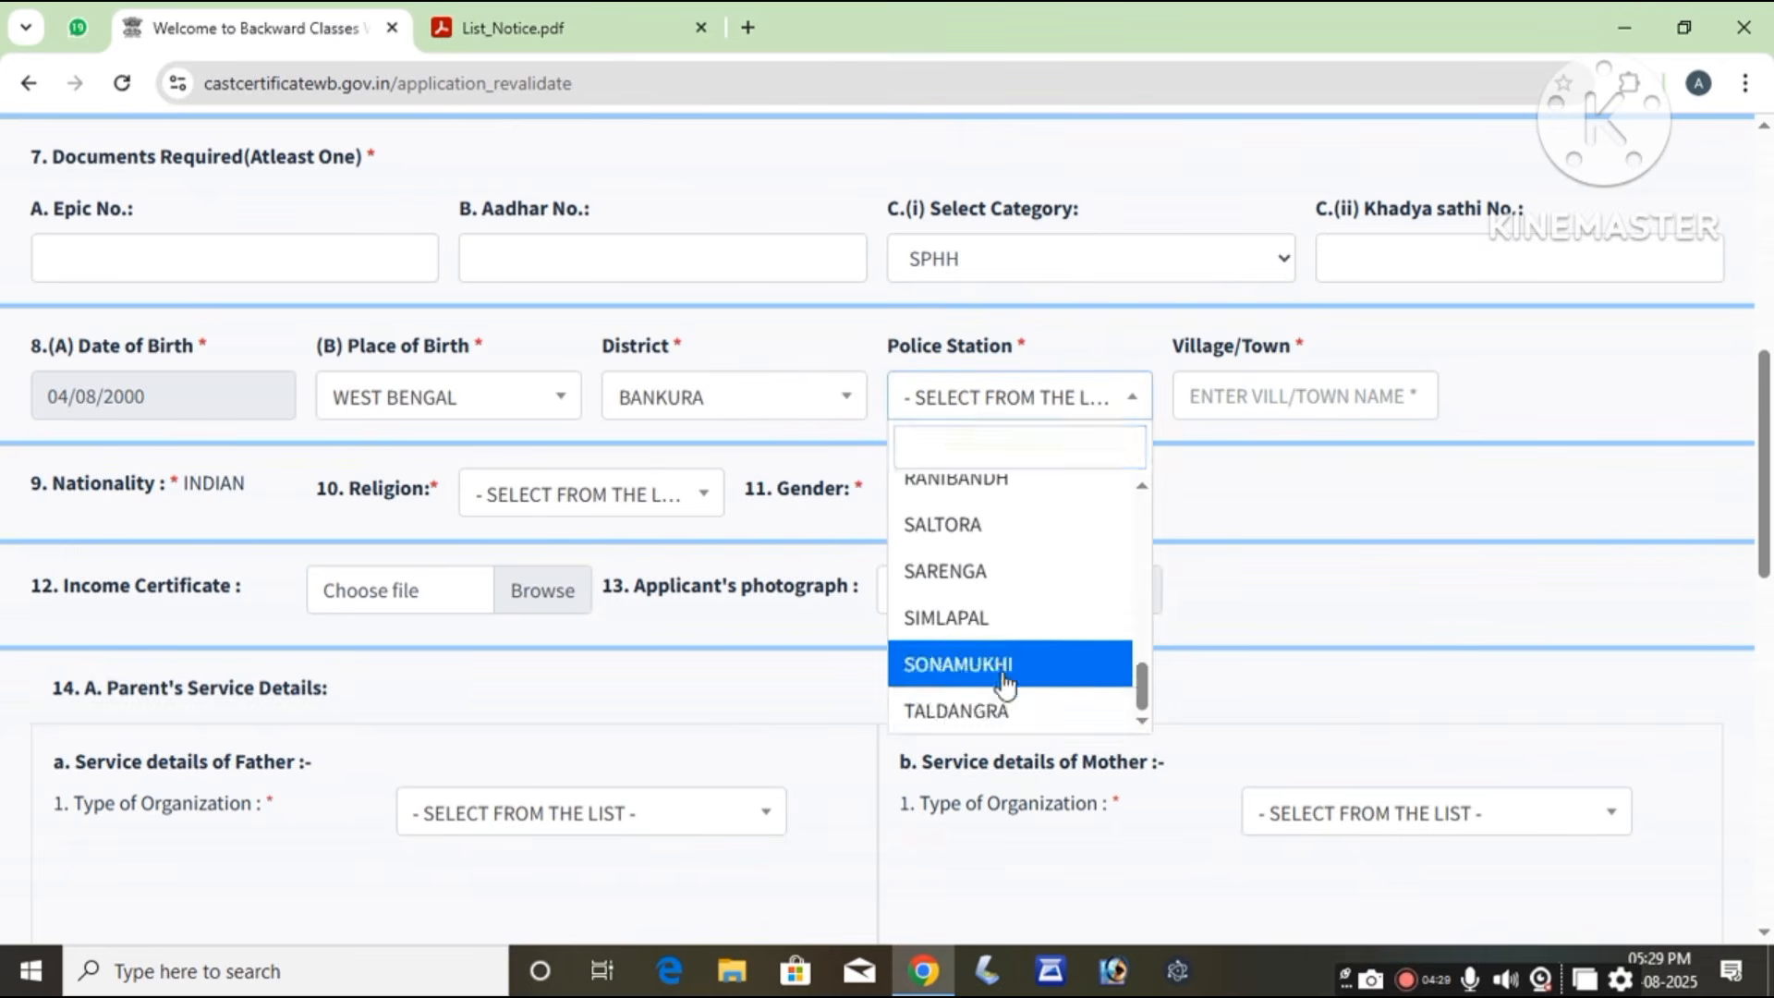
click(1000, 663)
click(1275, 393)
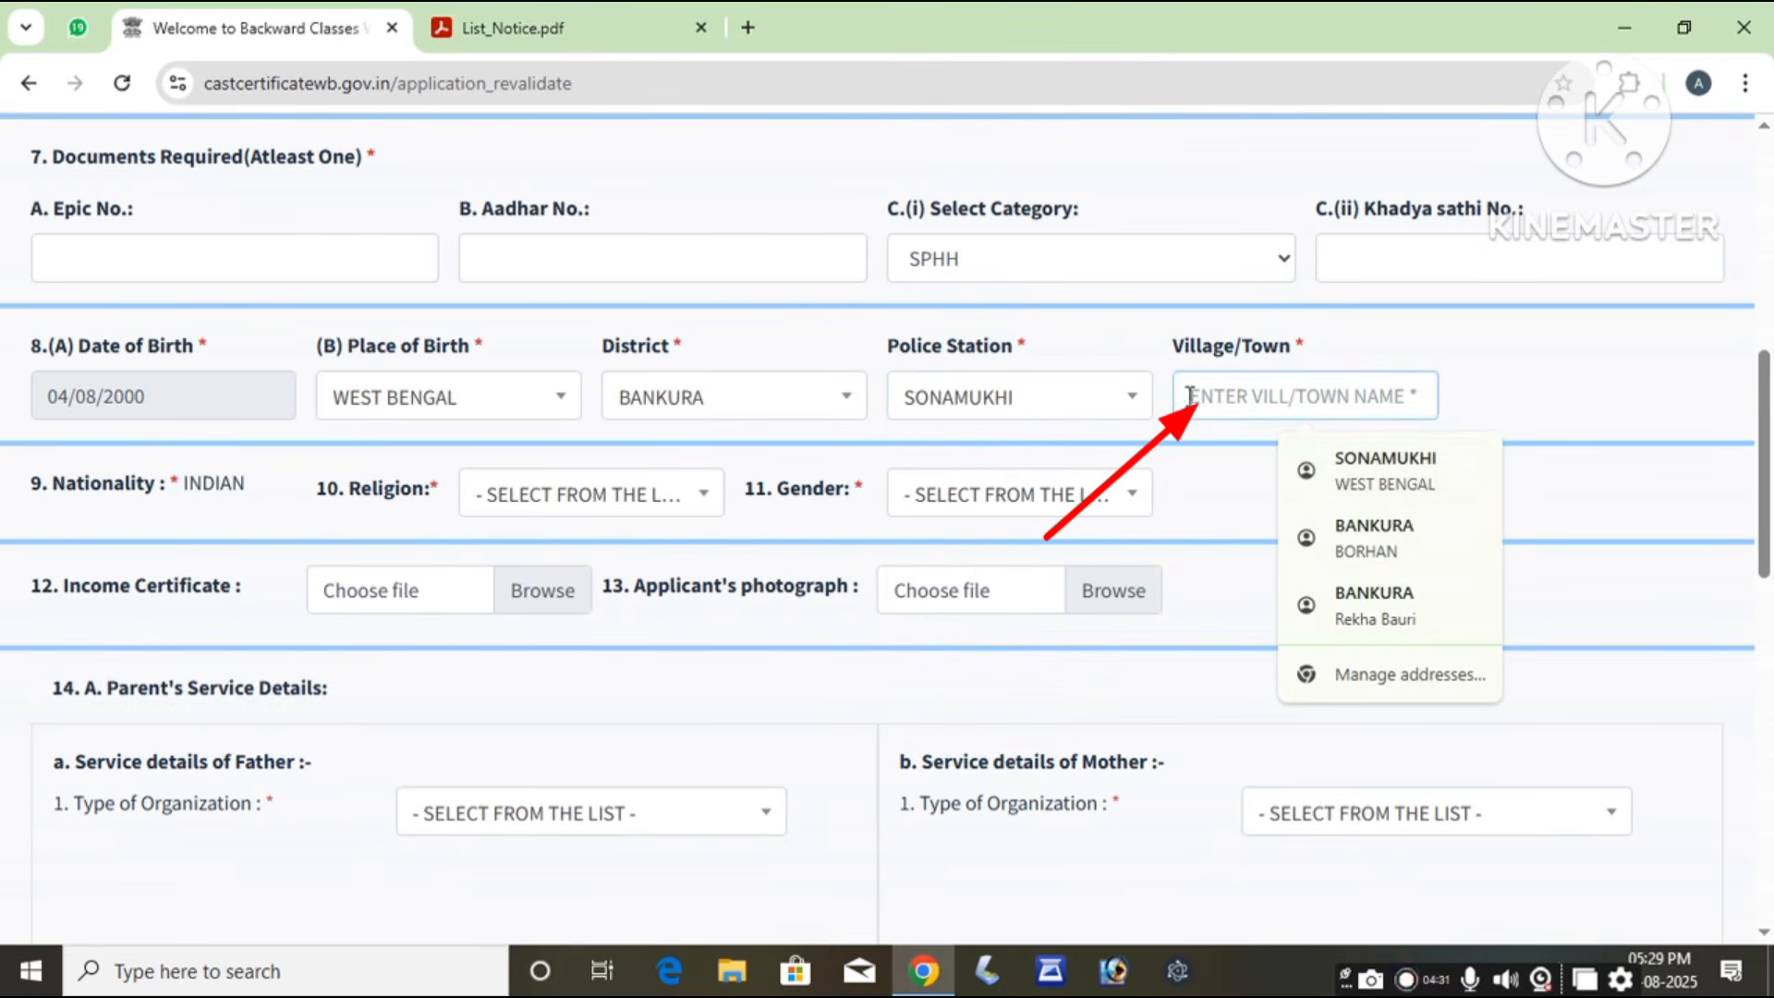
click(1007, 407)
click(902, 520)
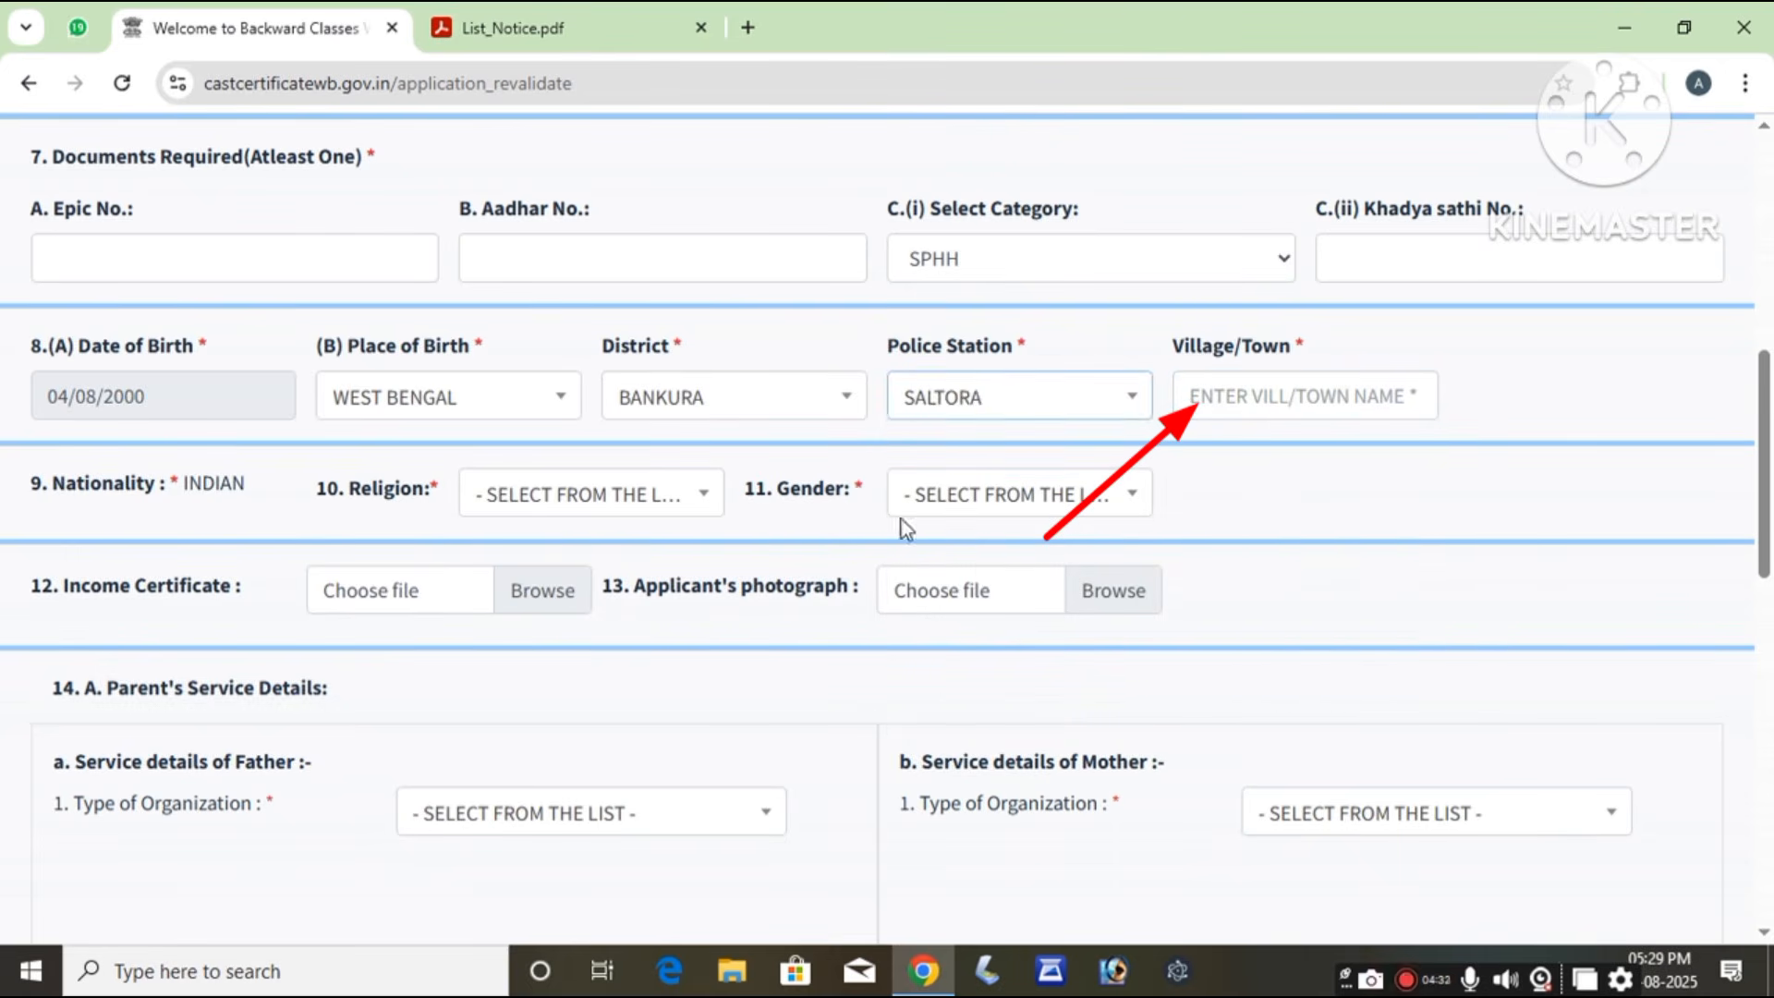
Step: Choose HINDUISM as the religion, leaving gender unselected
click(204, 496)
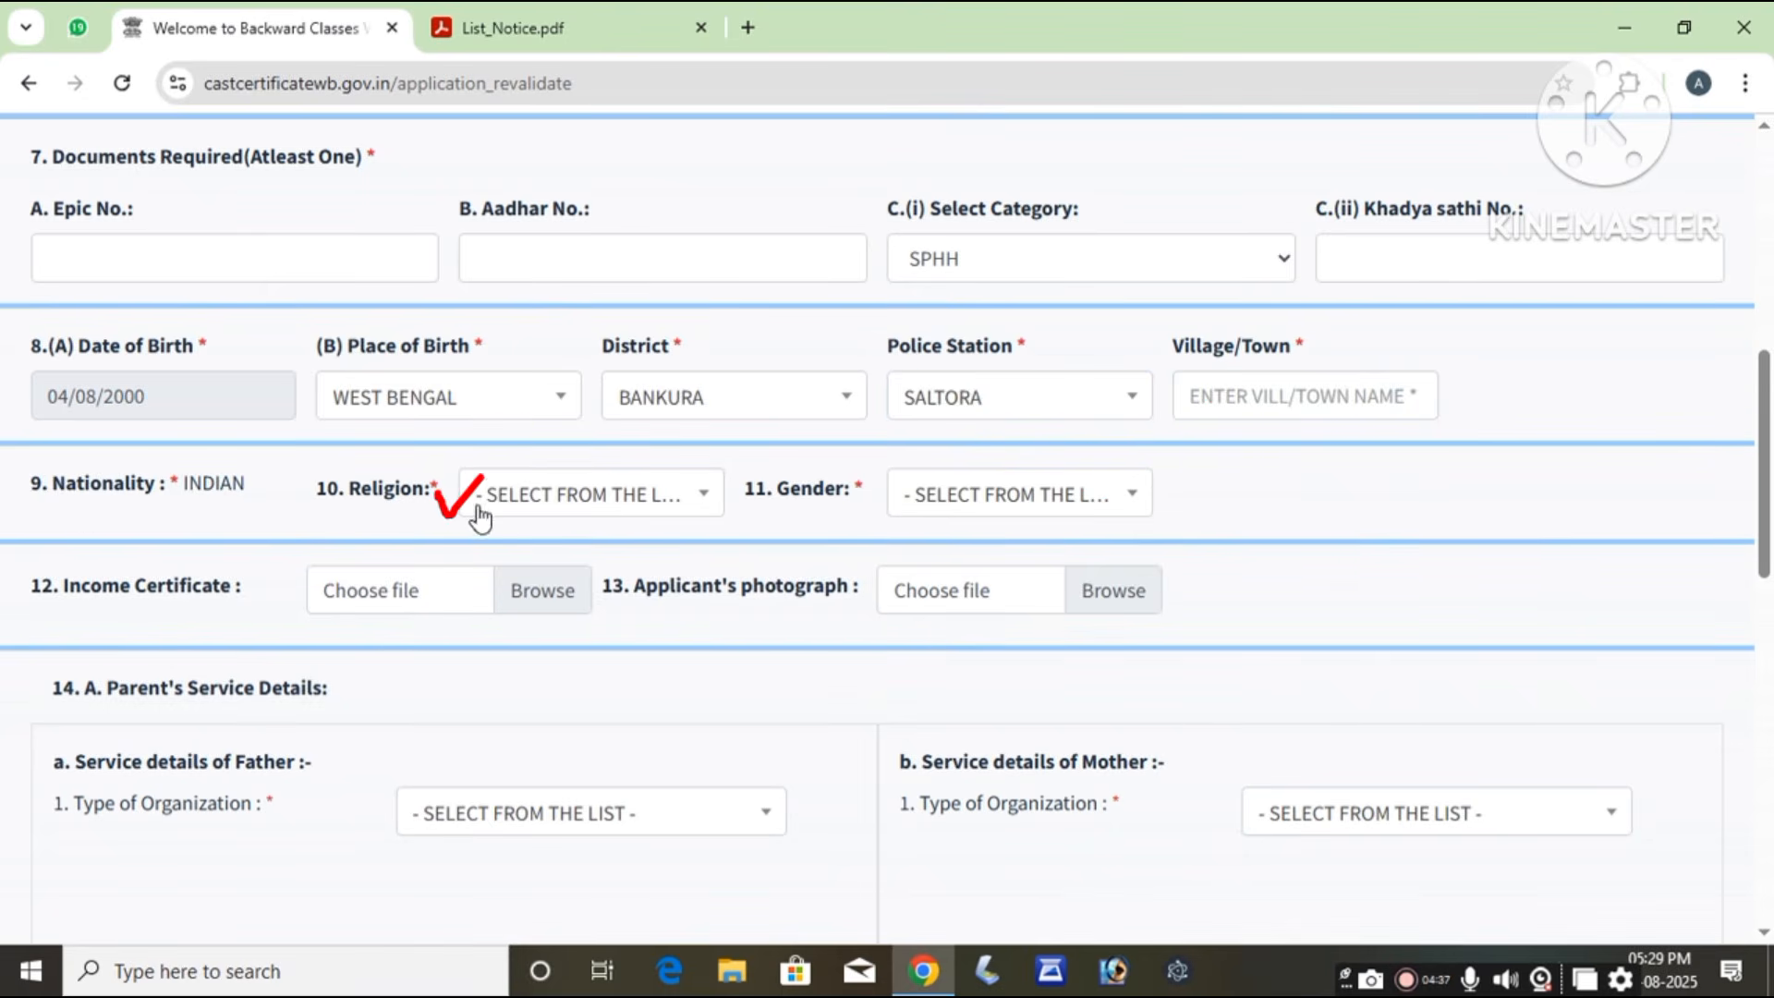
click(527, 503)
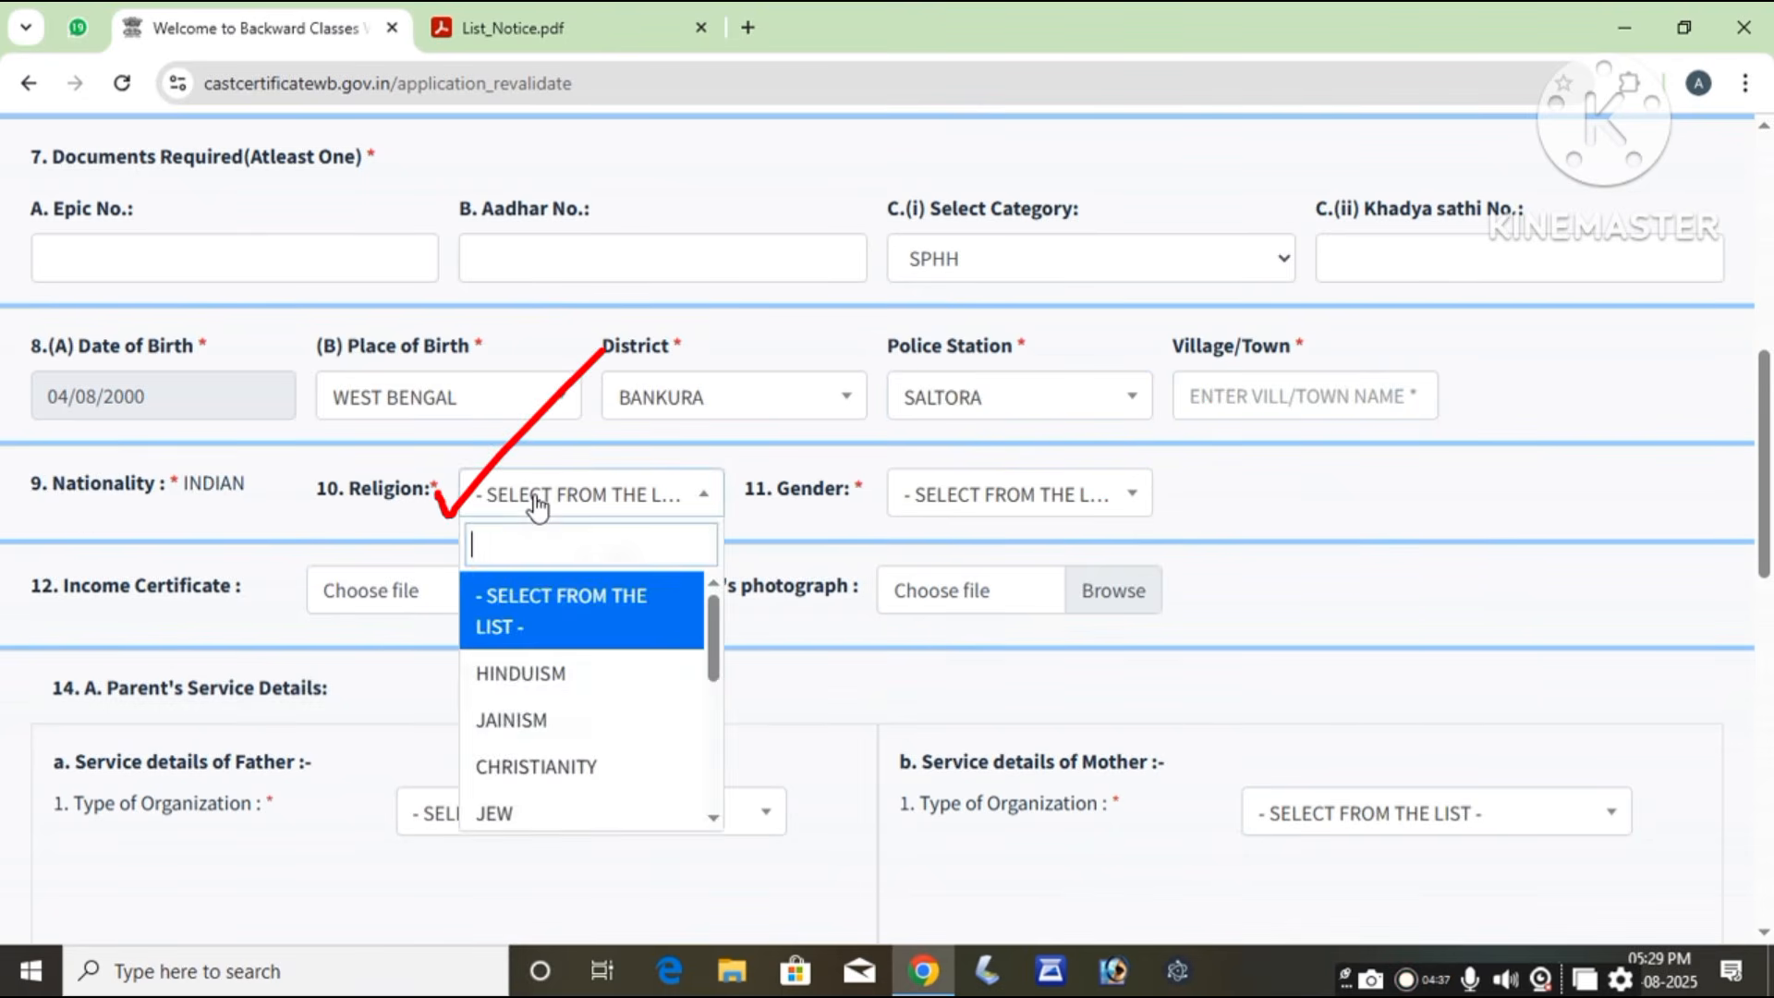
click(527, 673)
click(961, 496)
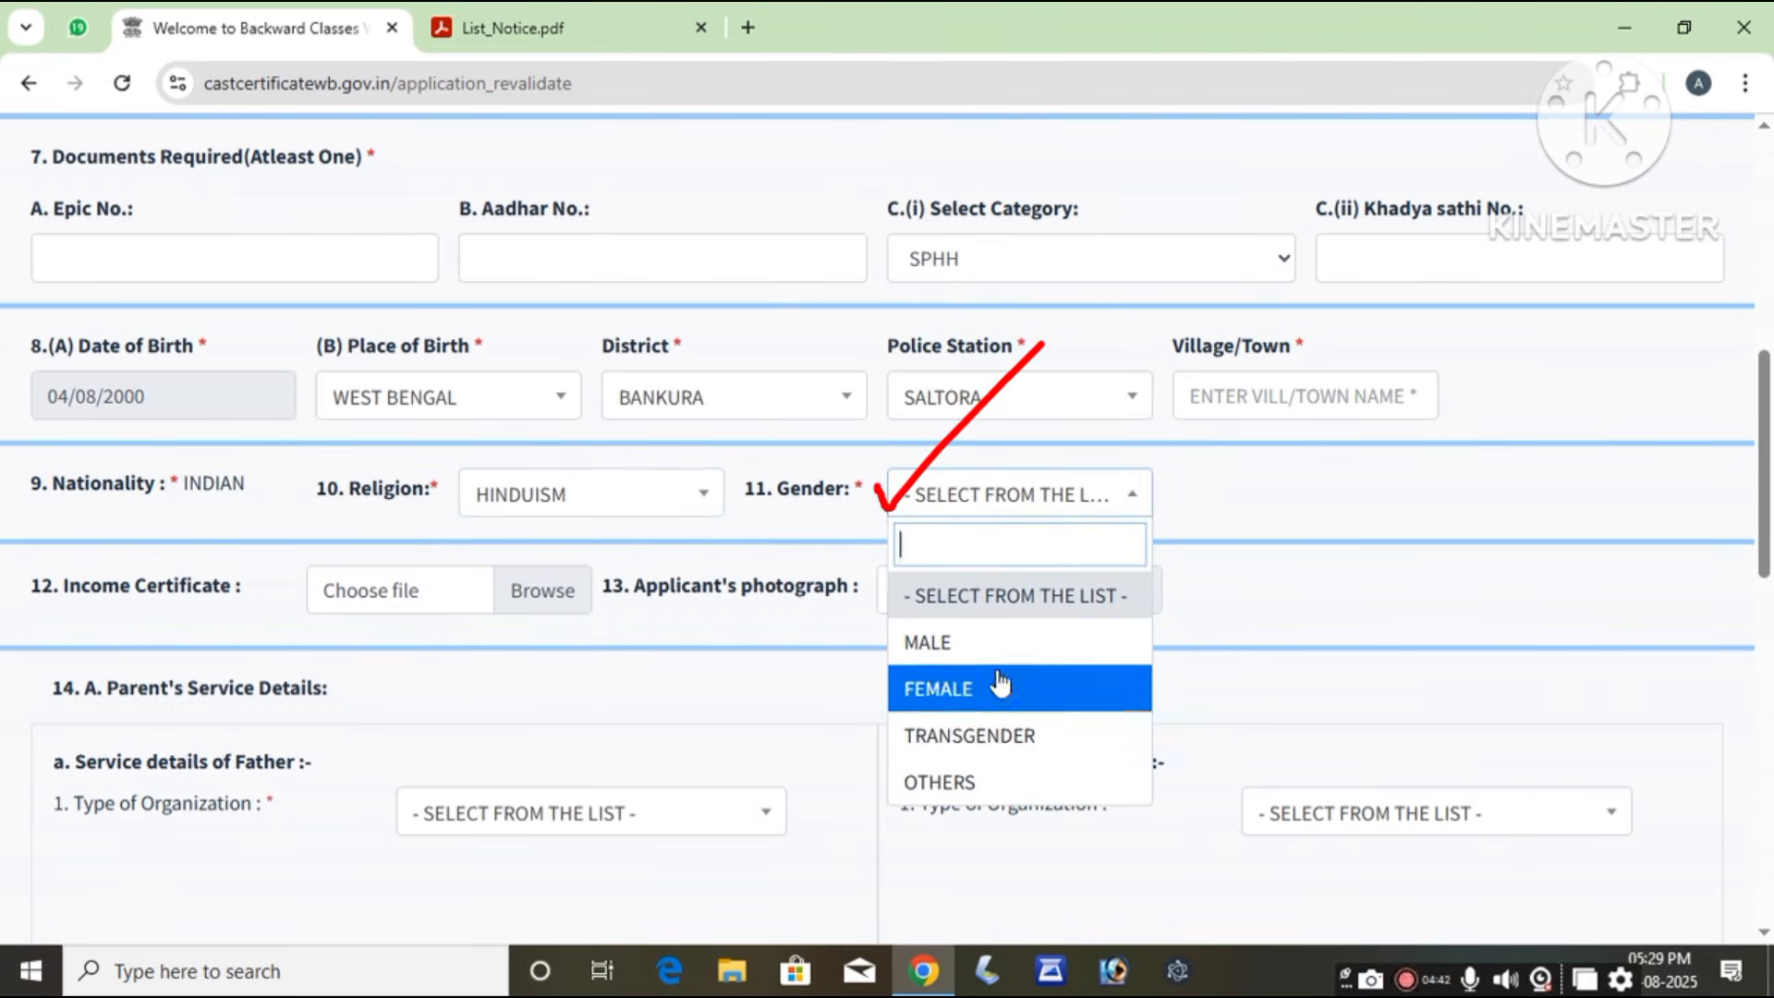
click(1225, 513)
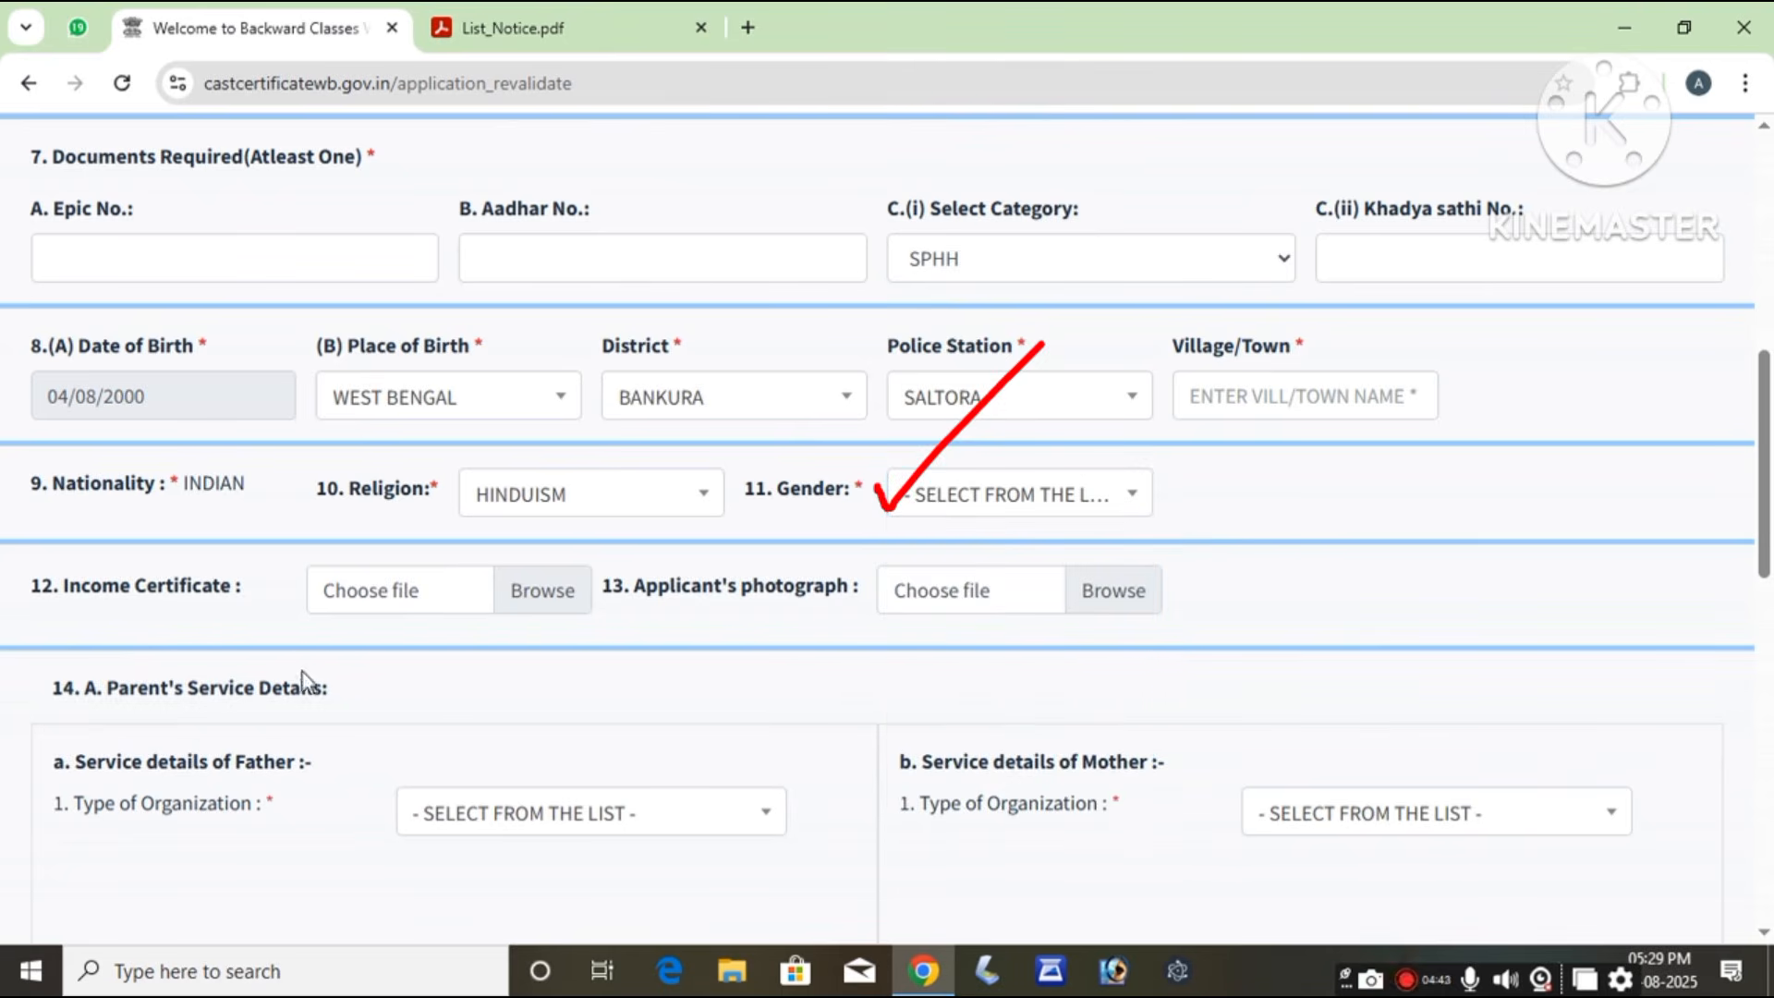
Step: Attach income.pdf from Downloads as the income certificate
click(541, 596)
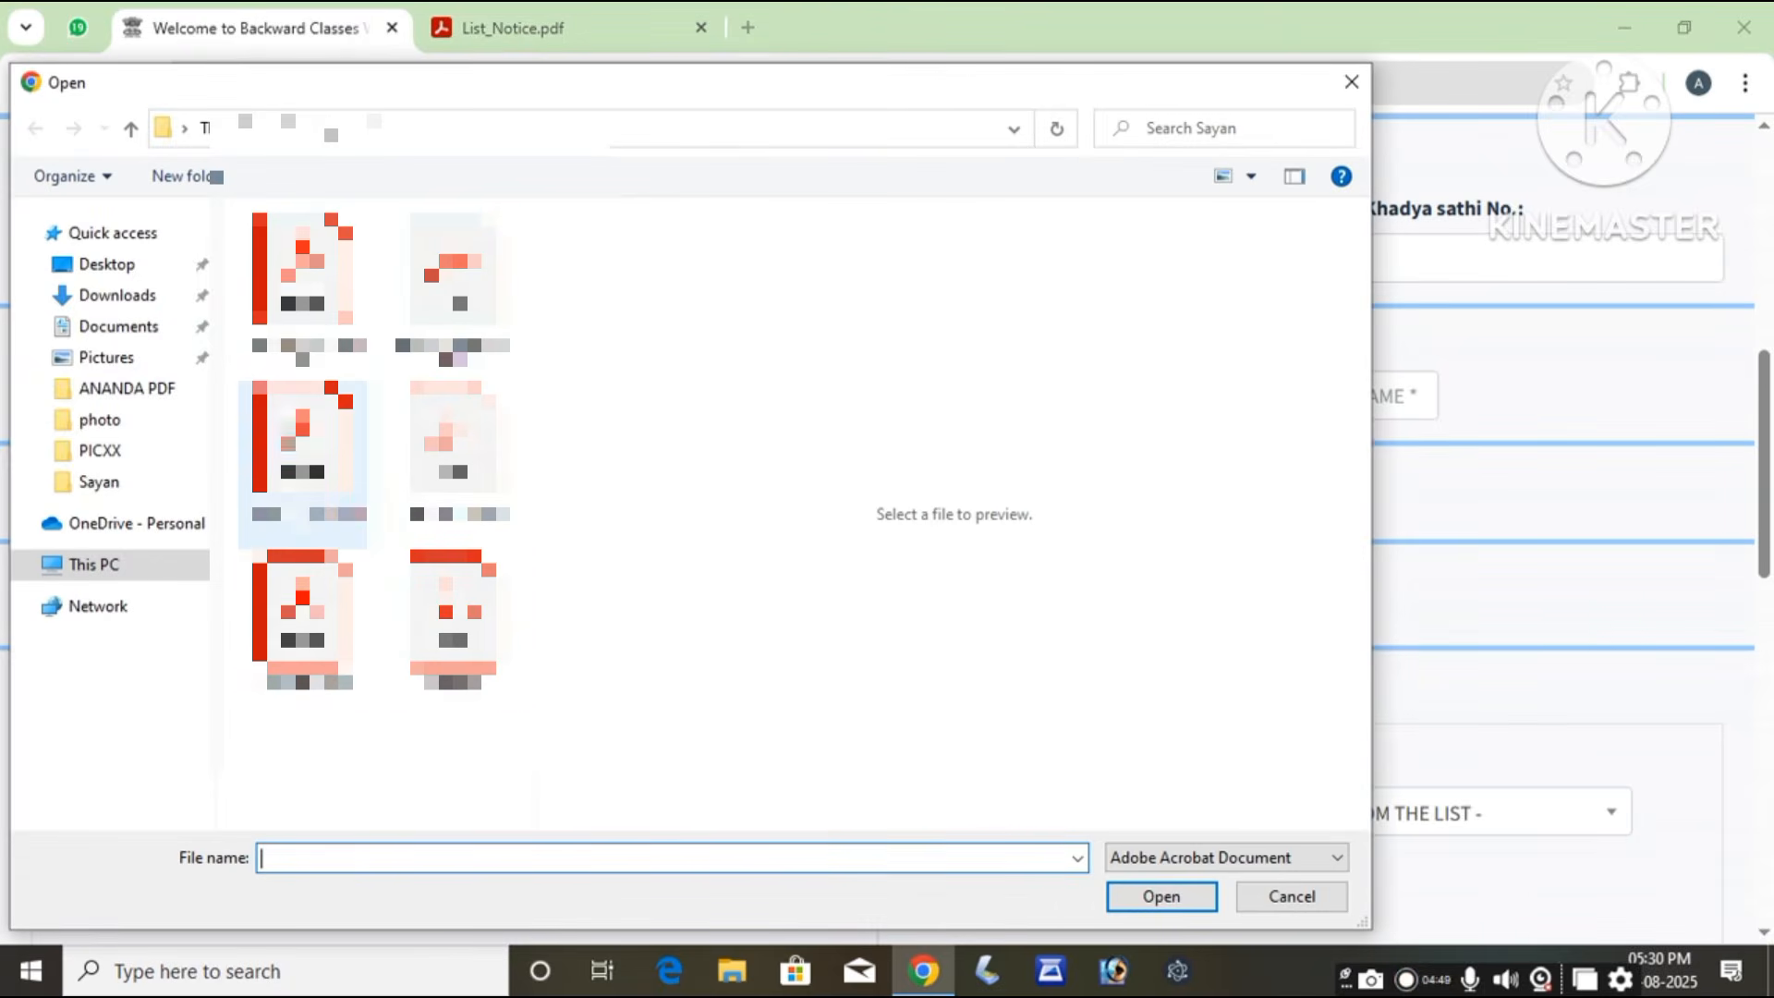
click(113, 300)
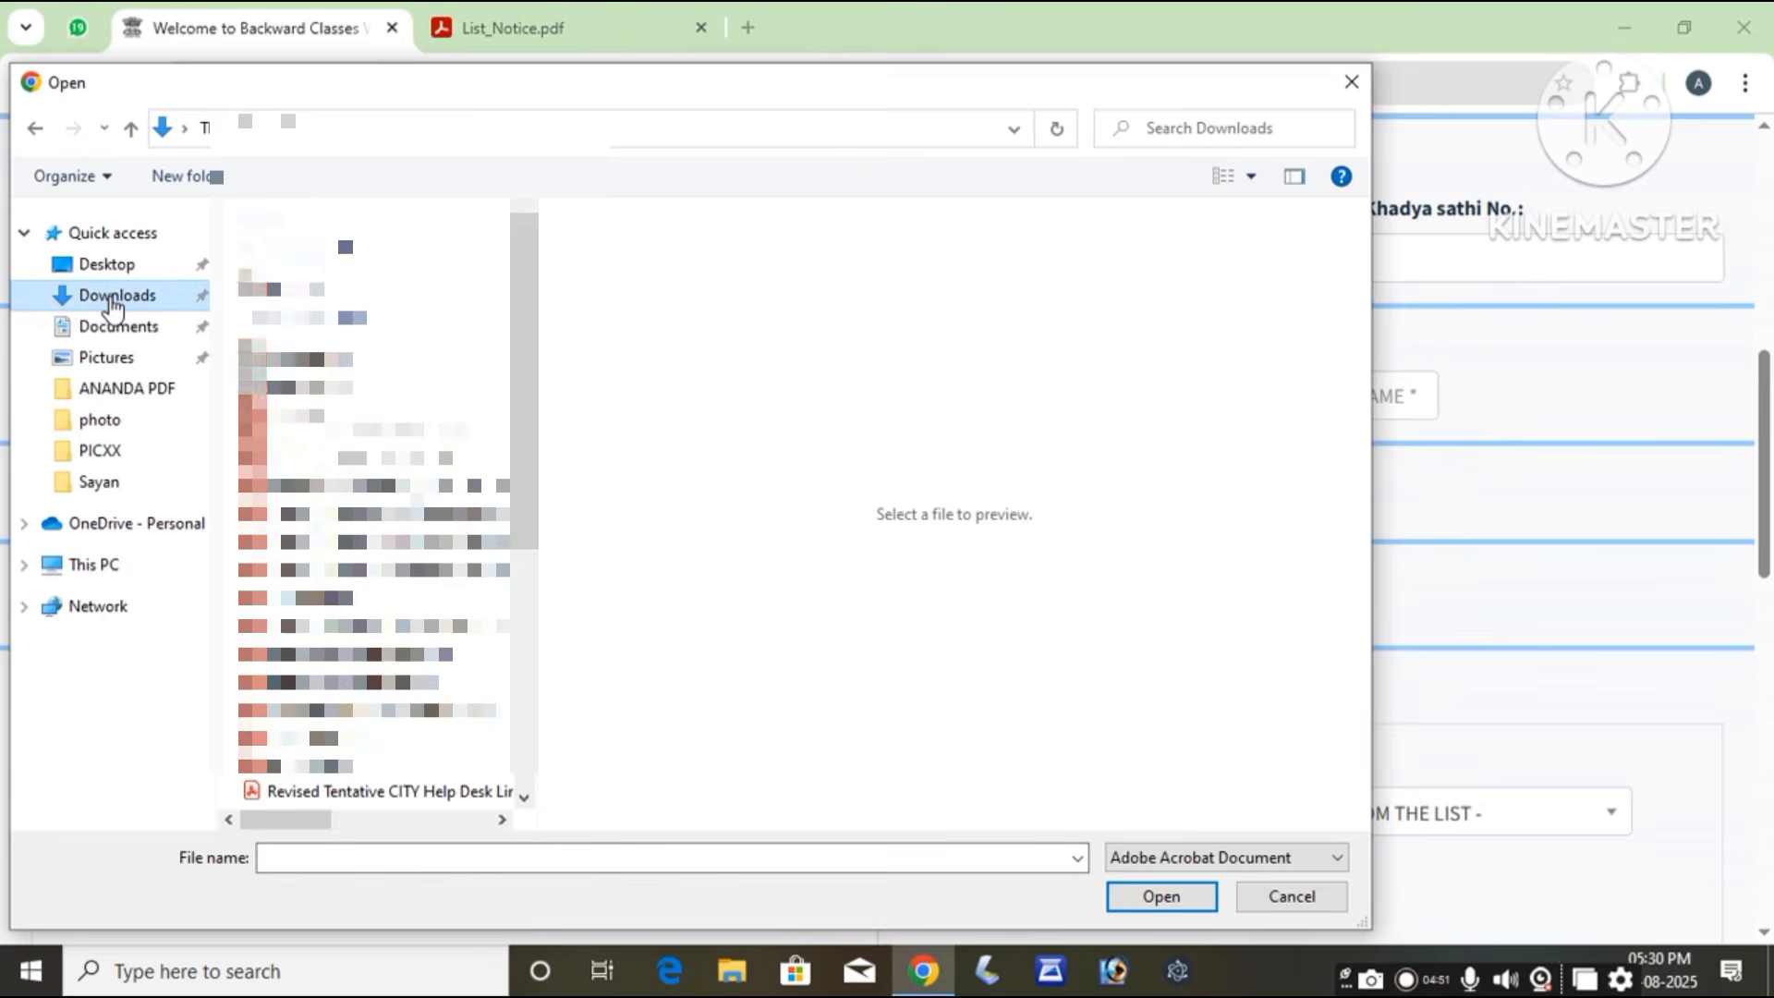
click(328, 288)
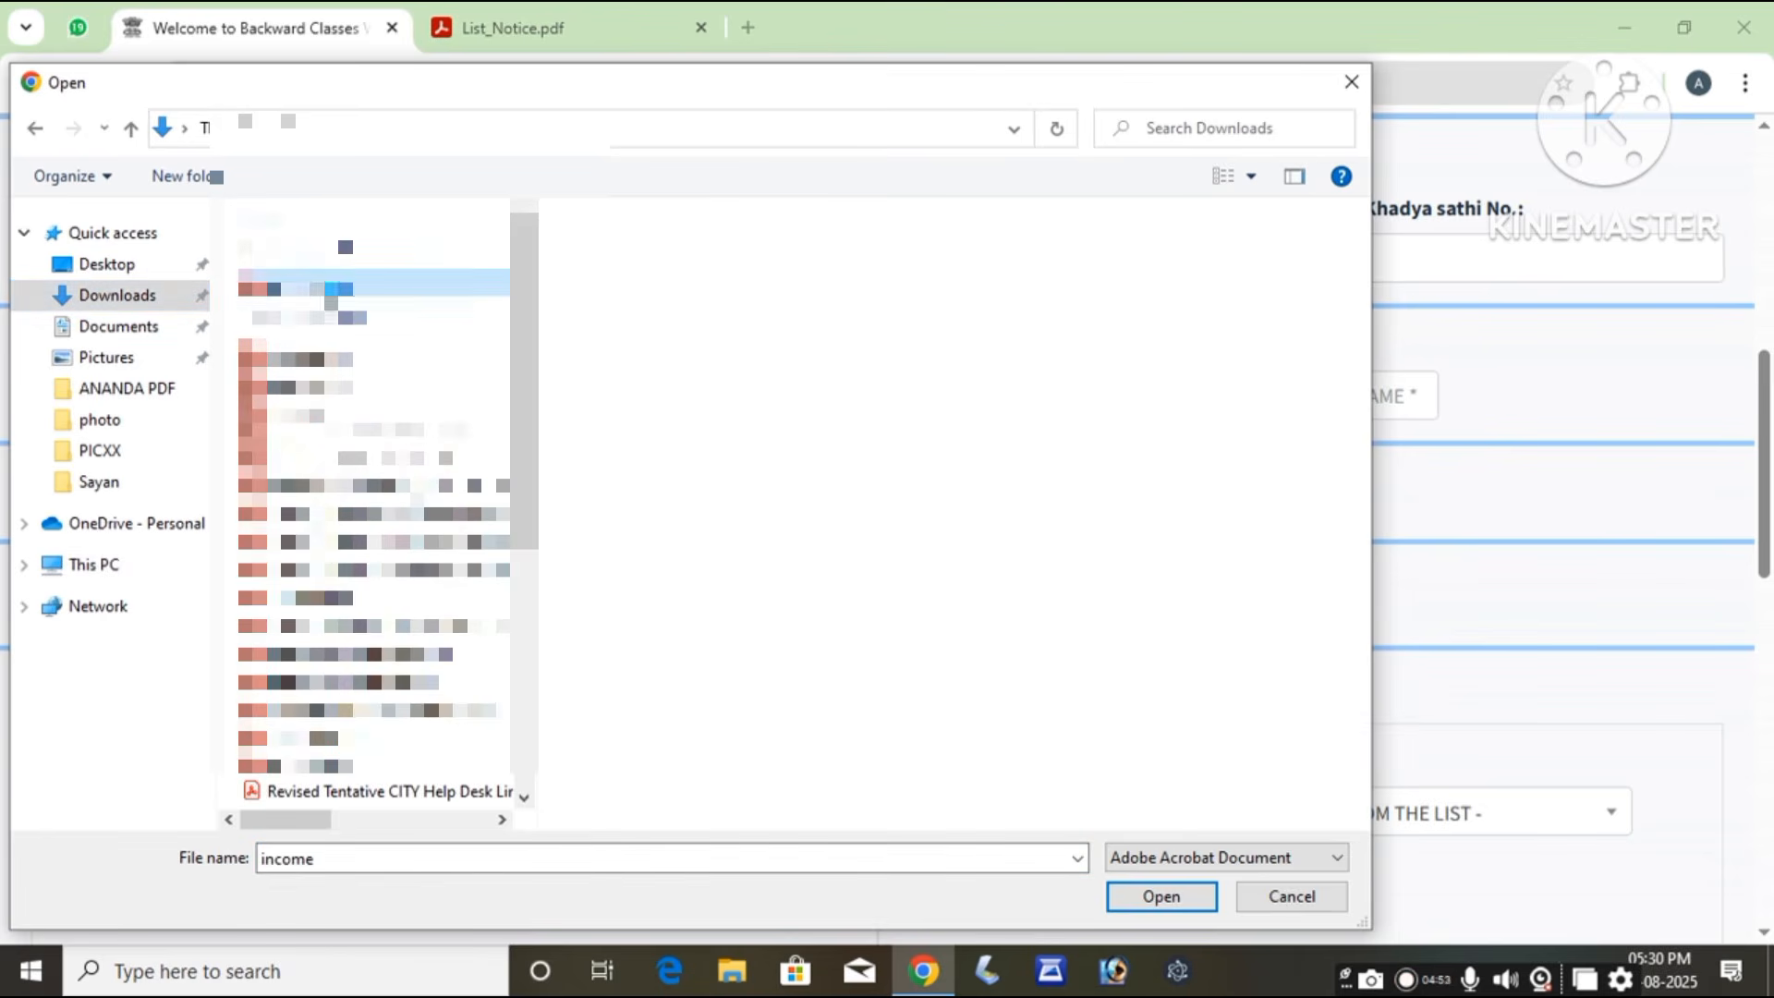
click(1146, 898)
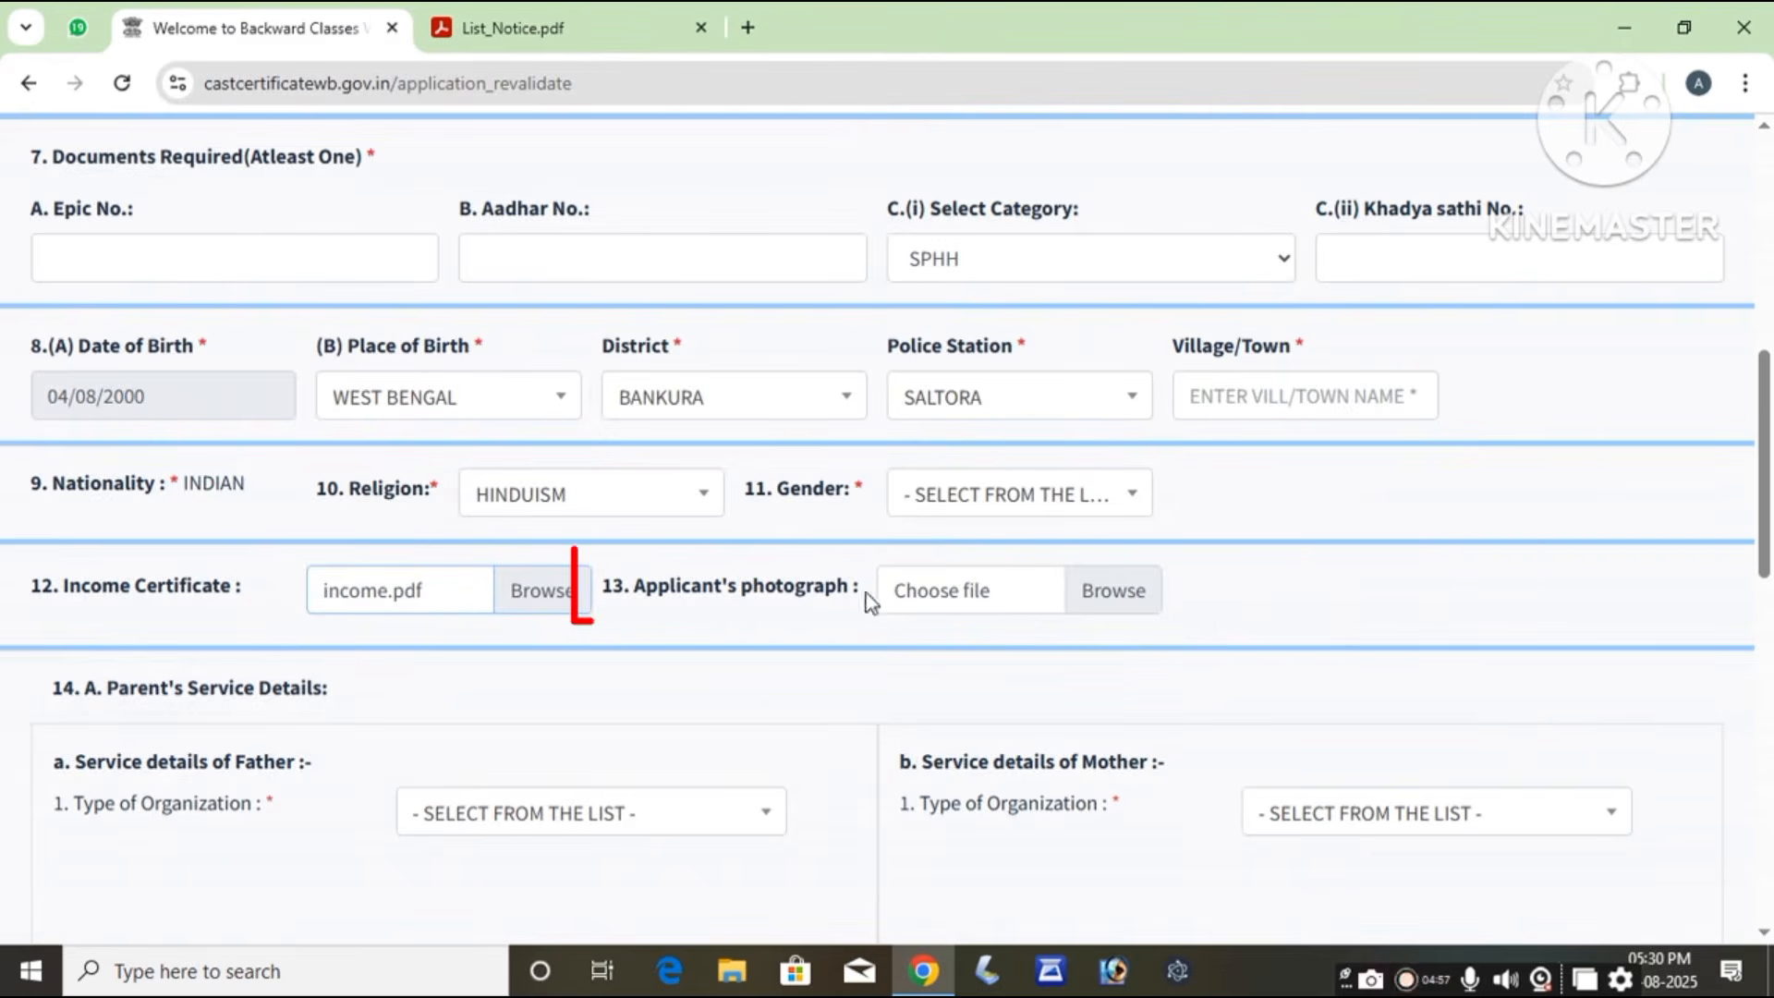
Step: Attach the IMG_20250806 photo as the applicant's photograph and acknowledge the size warning
click(1115, 590)
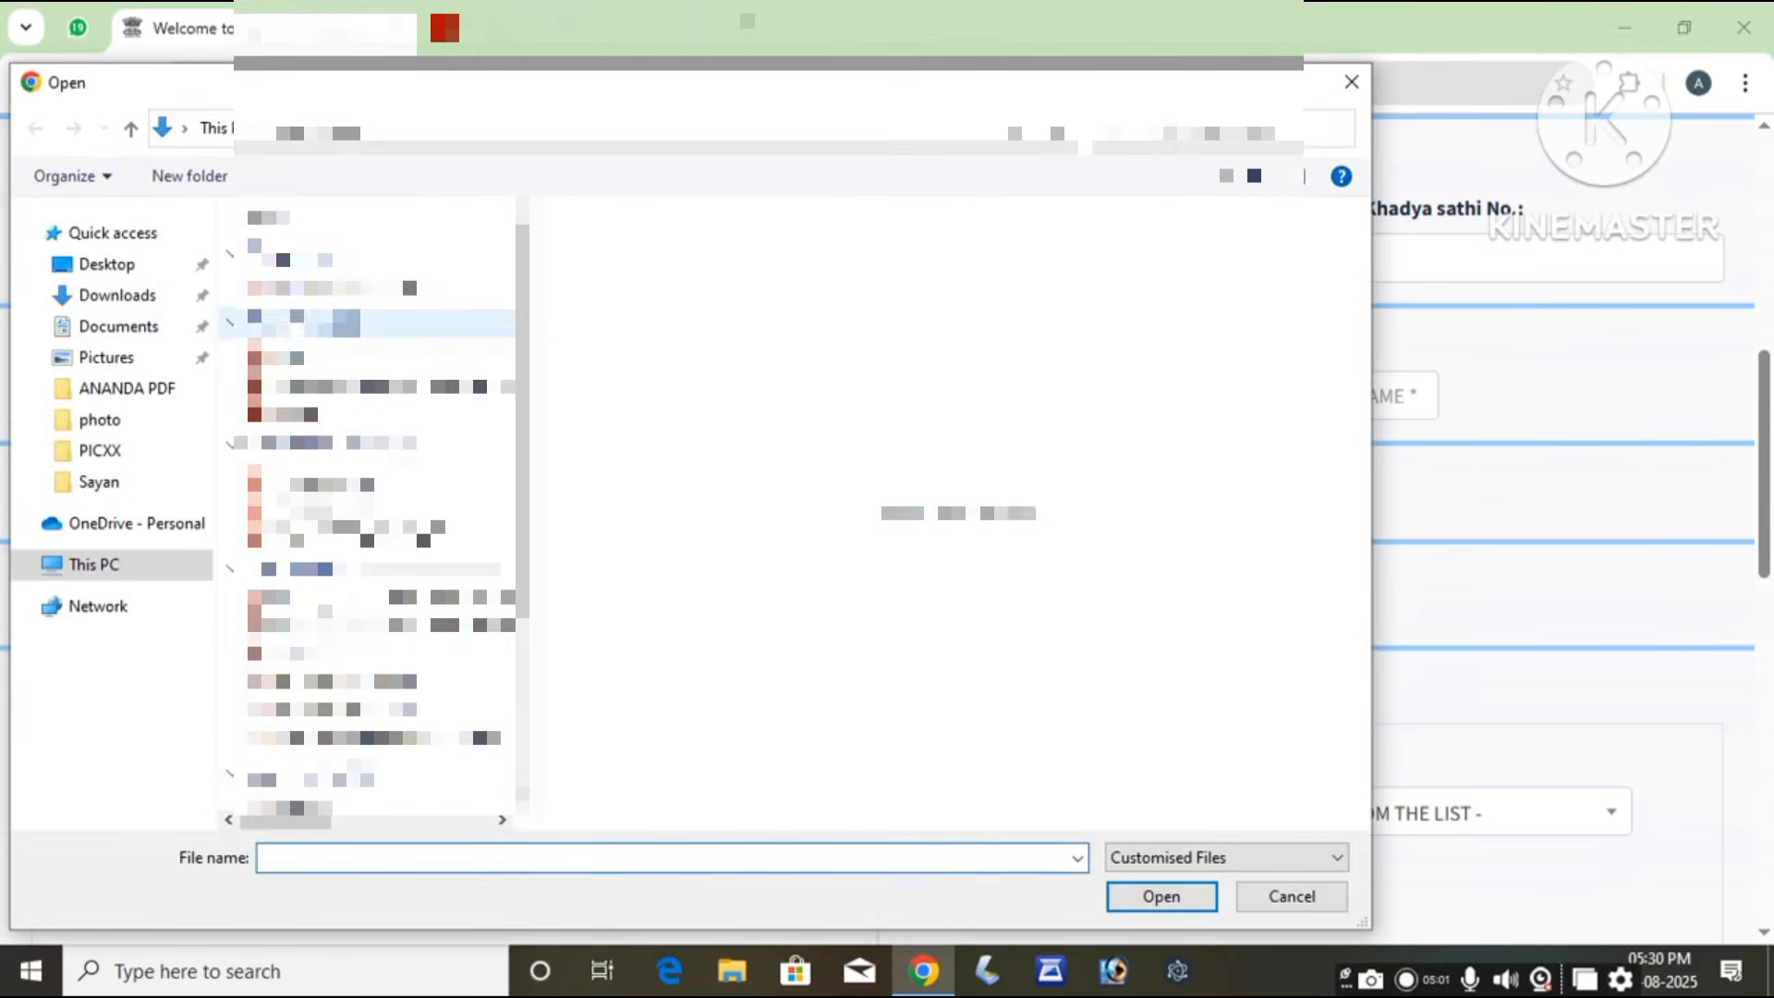
click(351, 288)
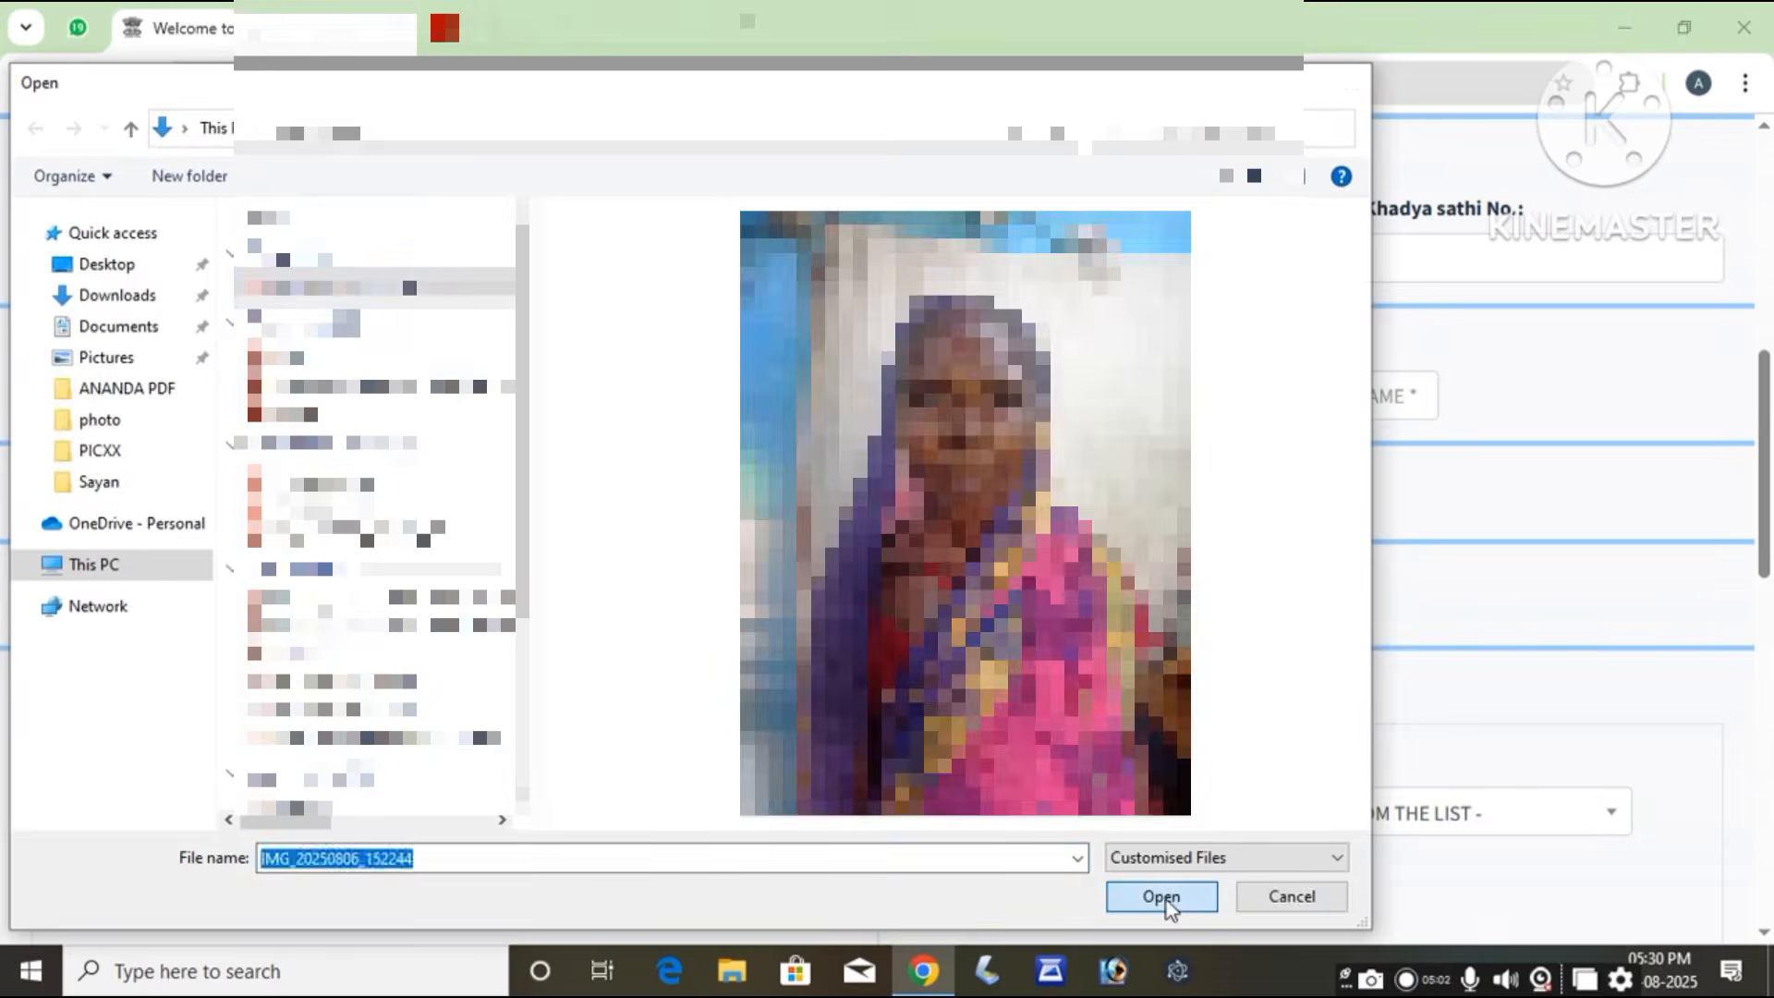
click(1167, 900)
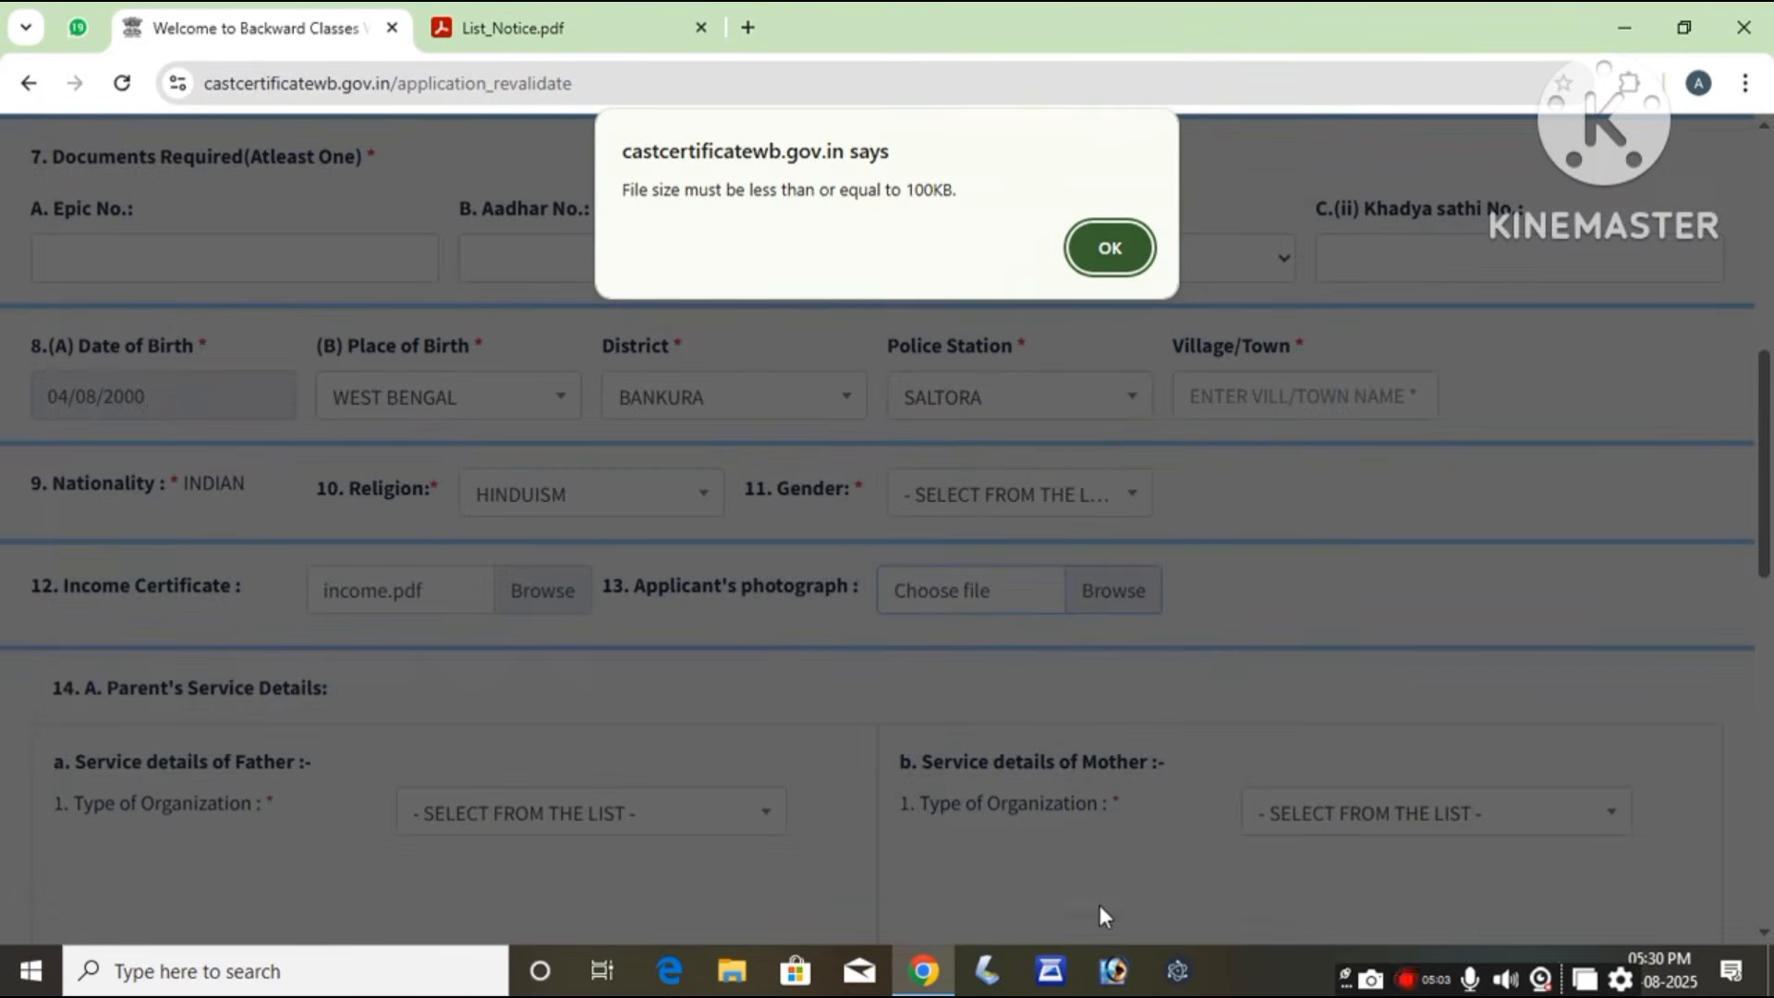
click(1114, 248)
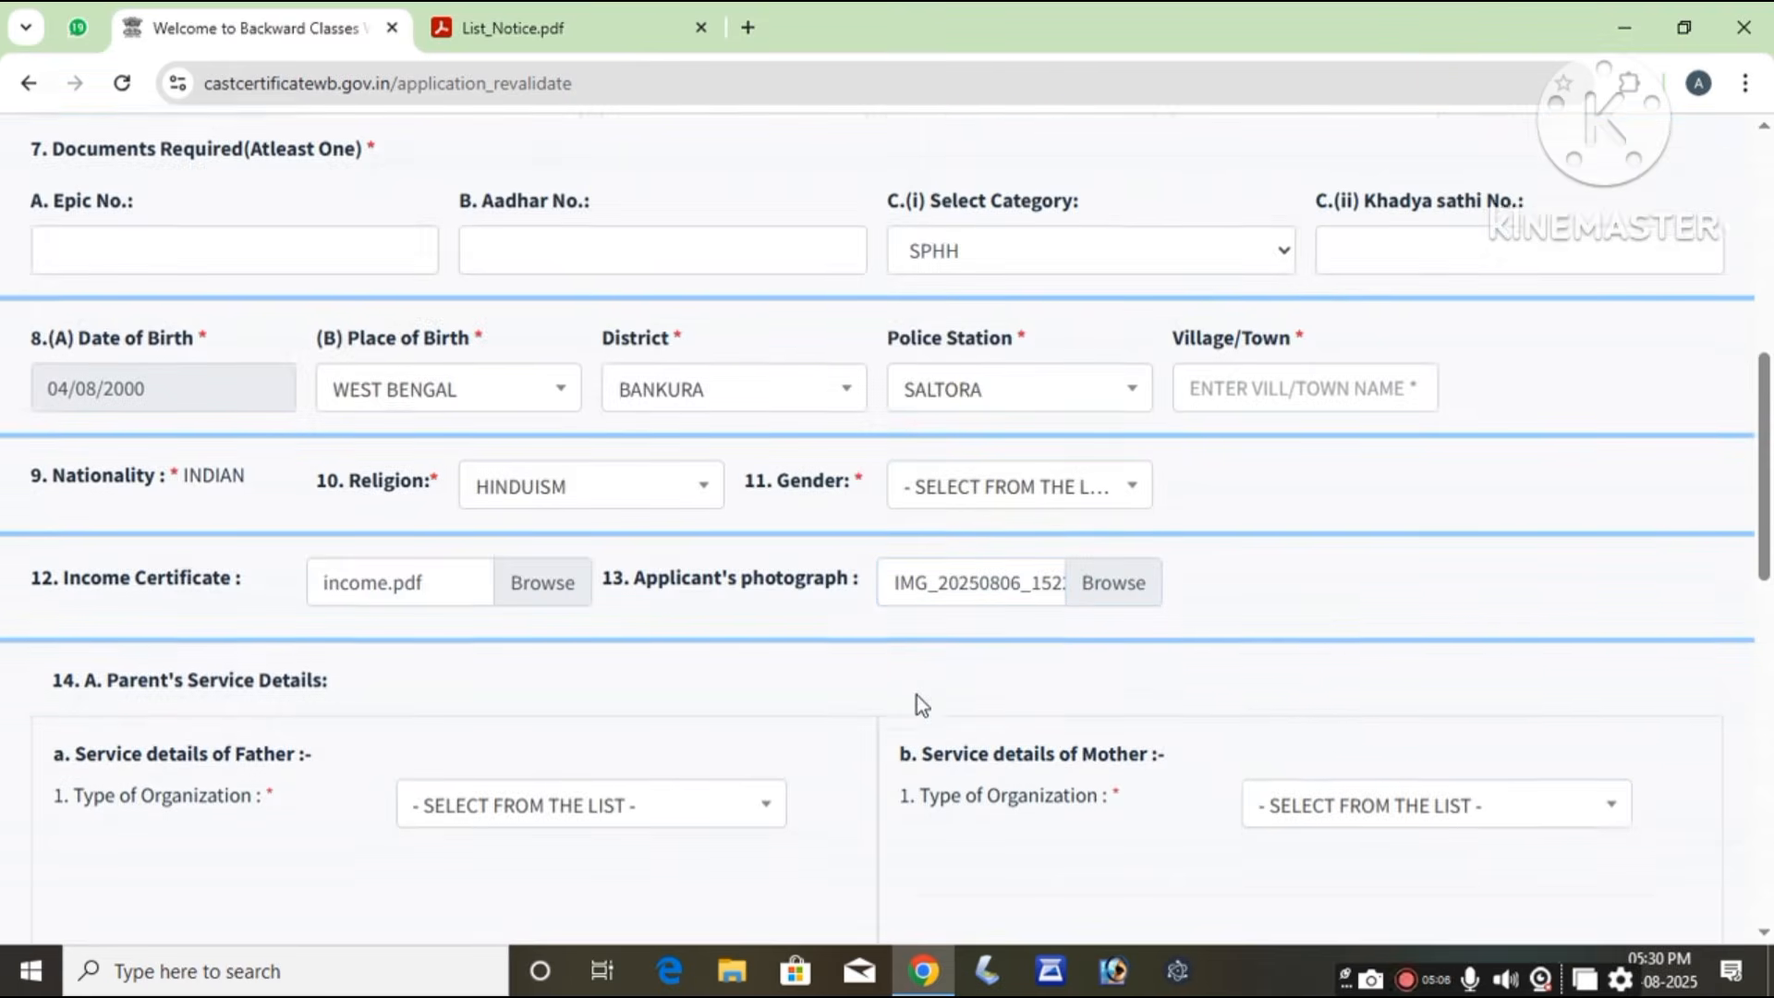
Step: Set the father's Type of Organization to NONE
scroll(917, 695, down, 3)
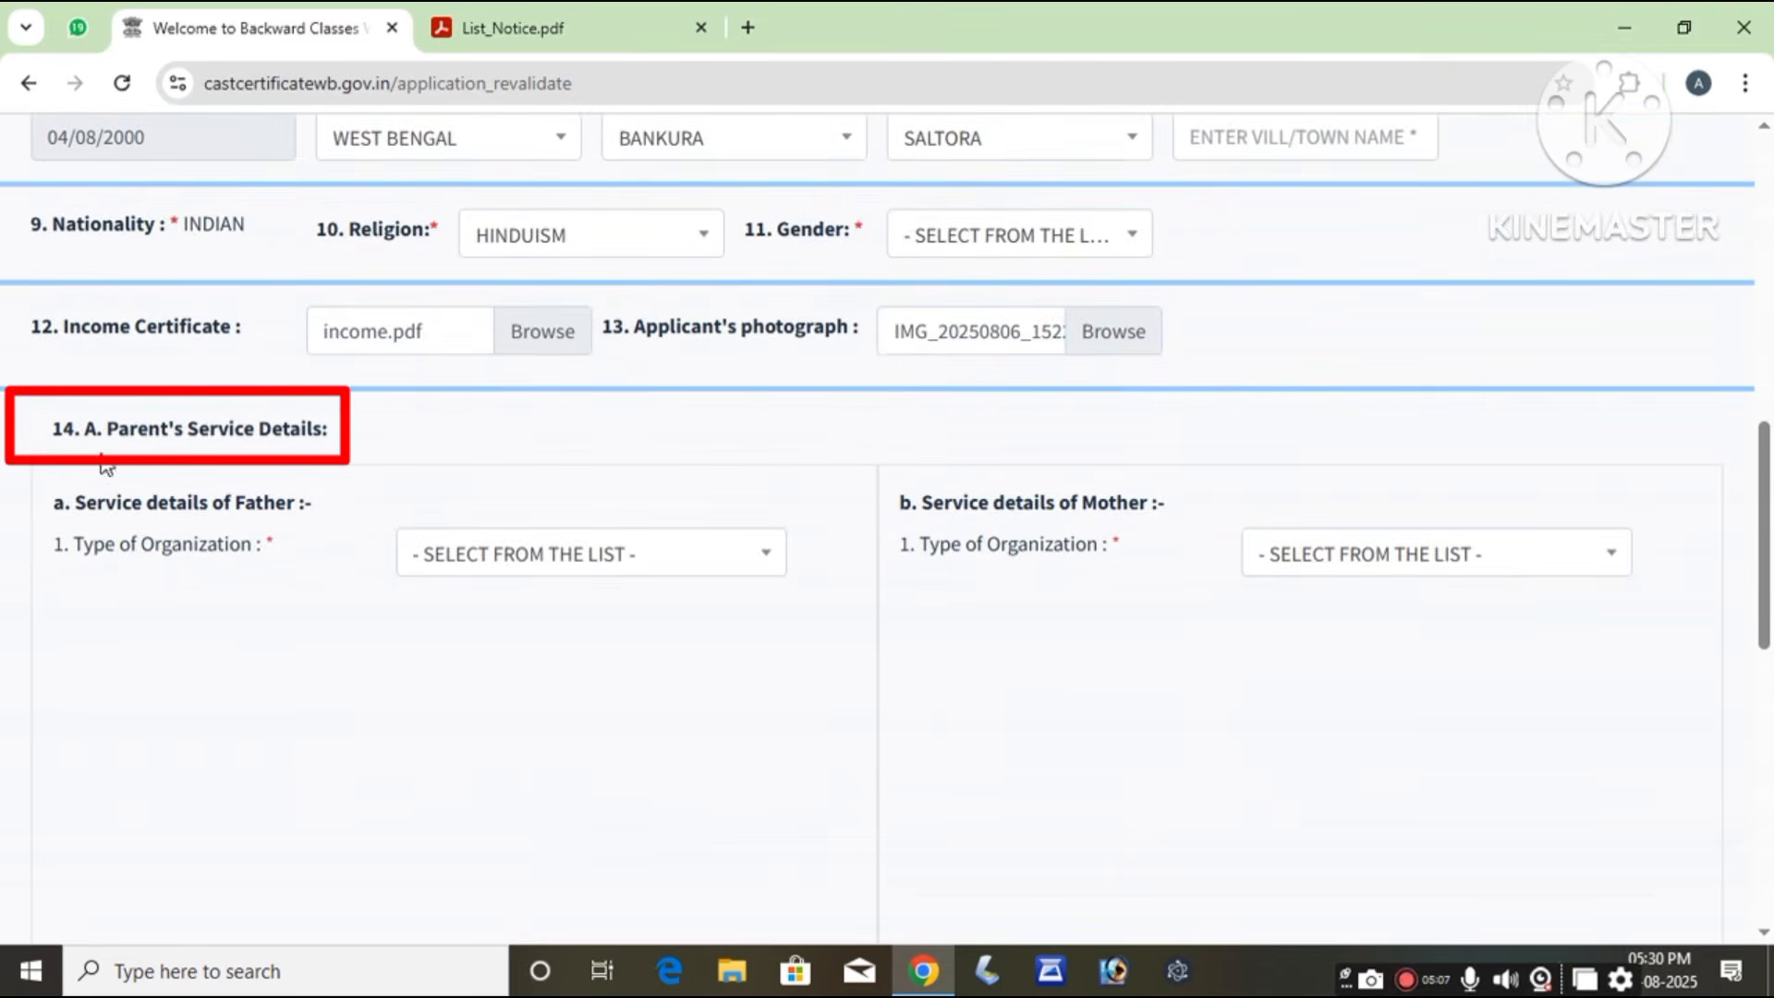
drag(105, 445, 364, 440)
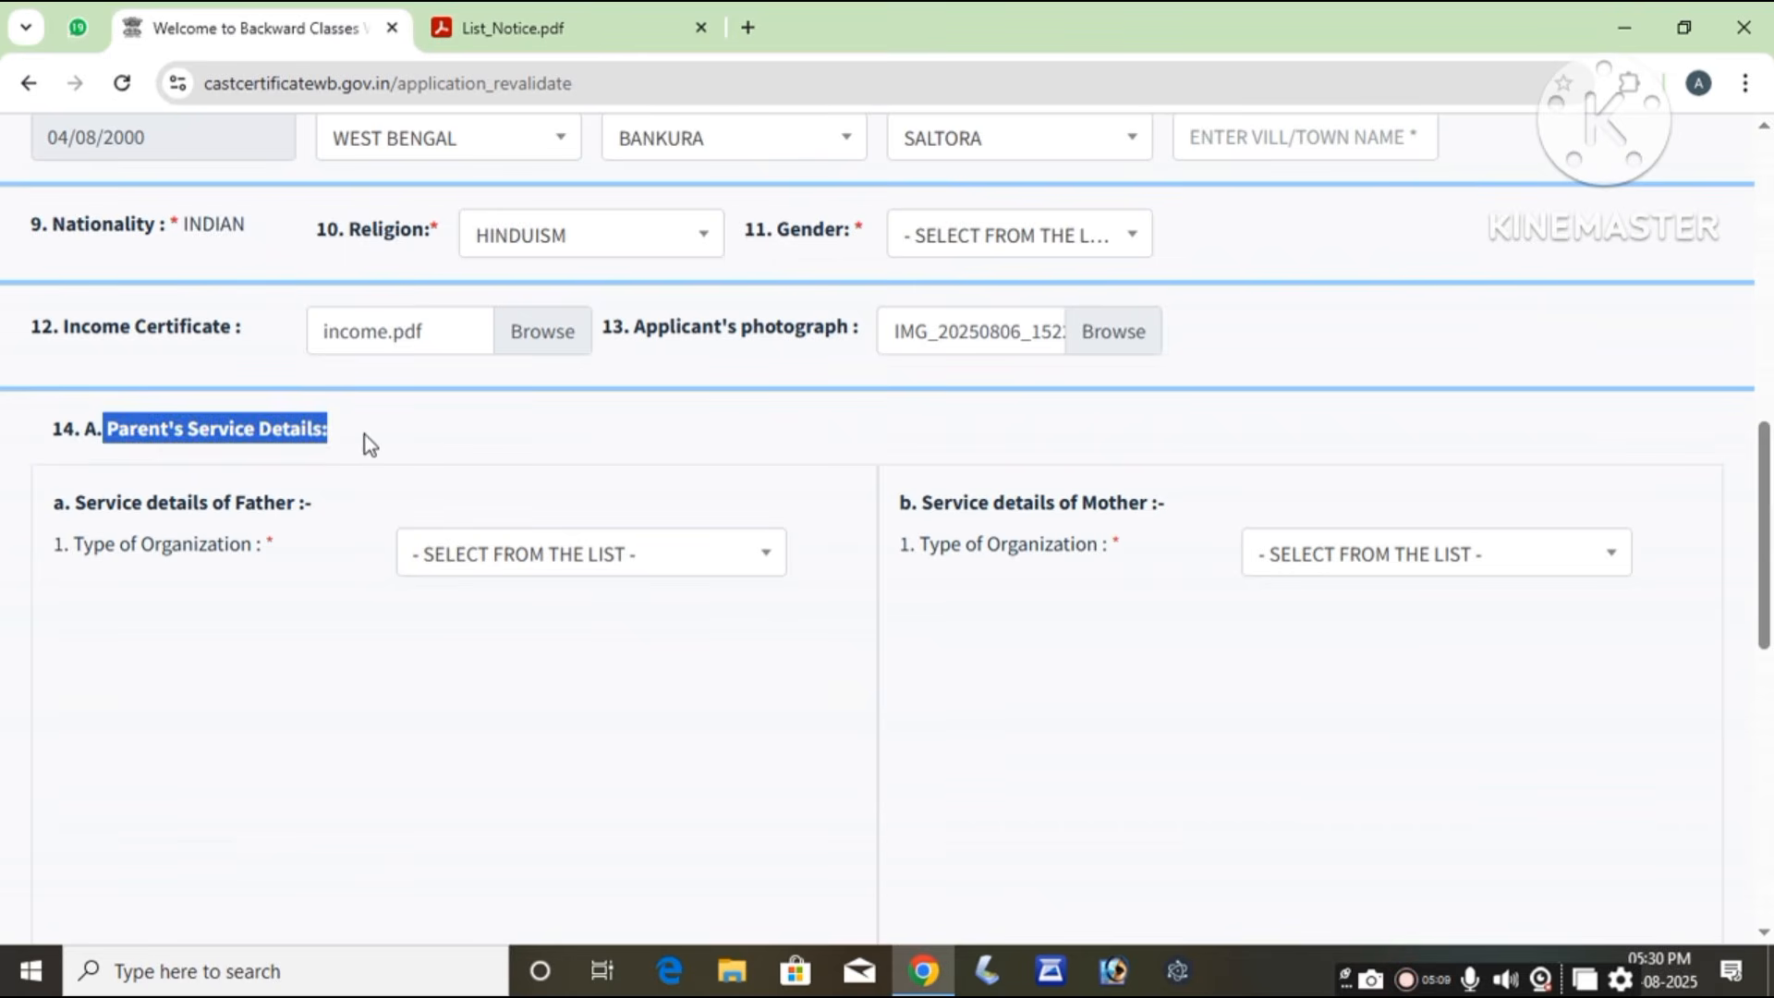
click(414, 440)
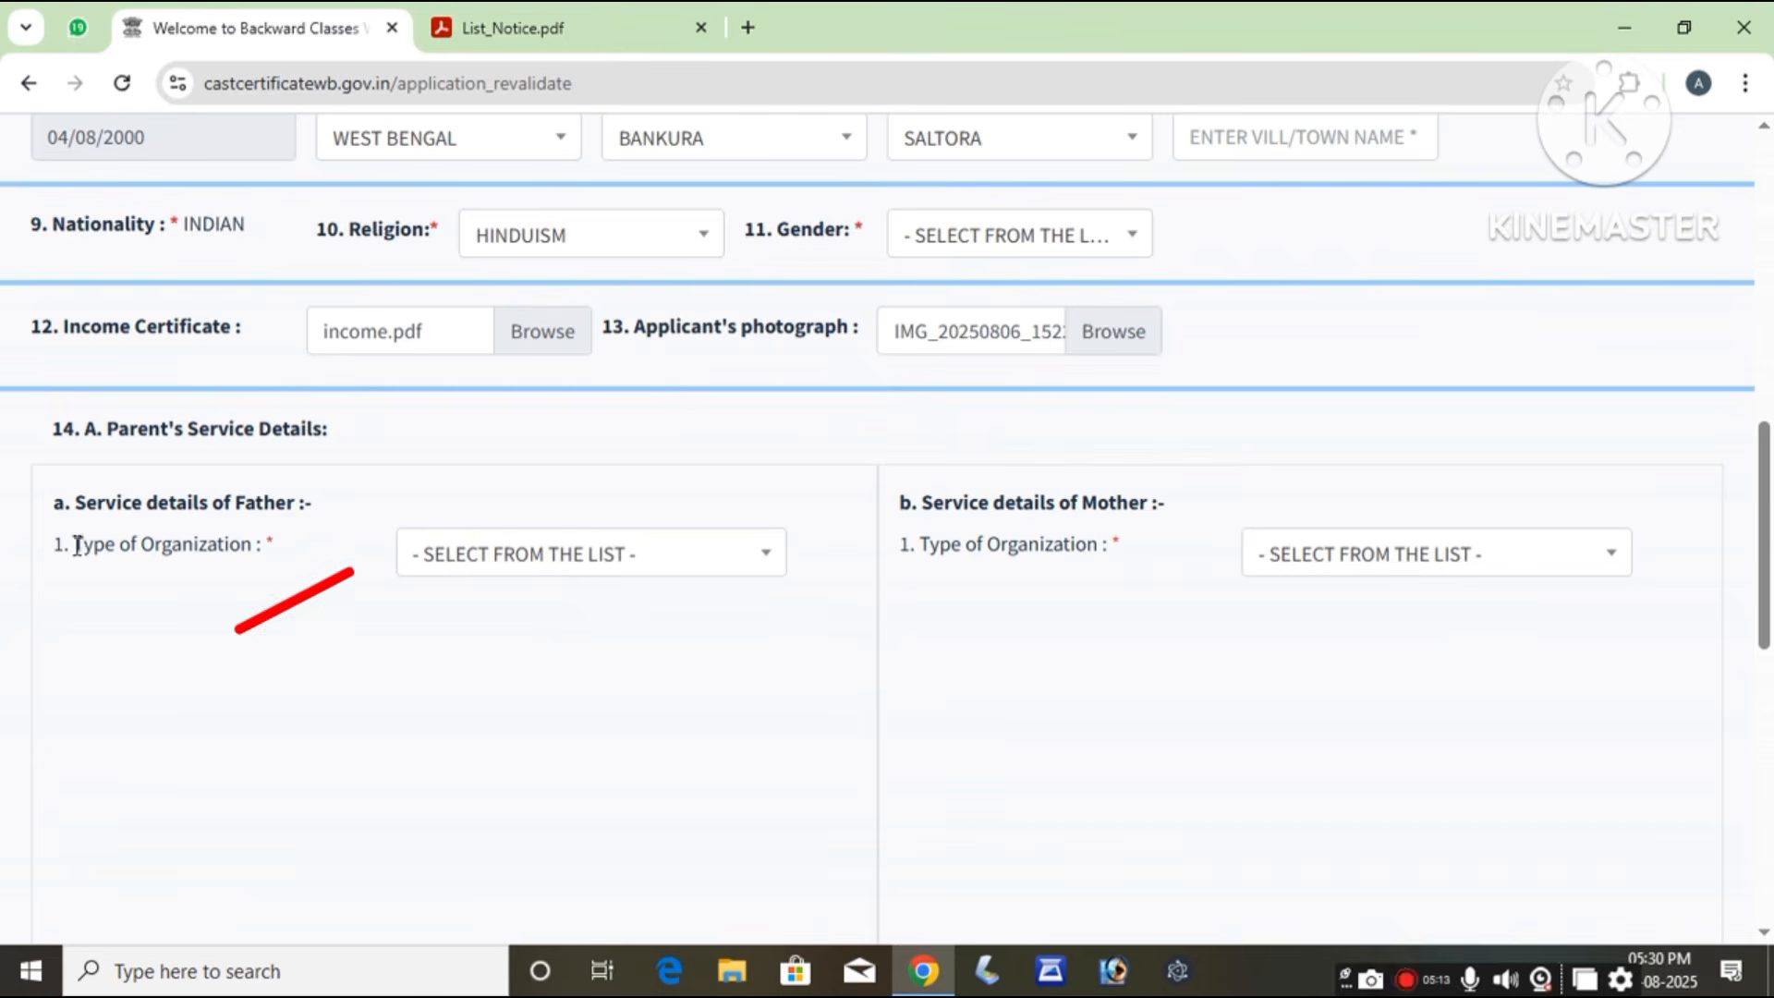
drag(75, 547, 268, 546)
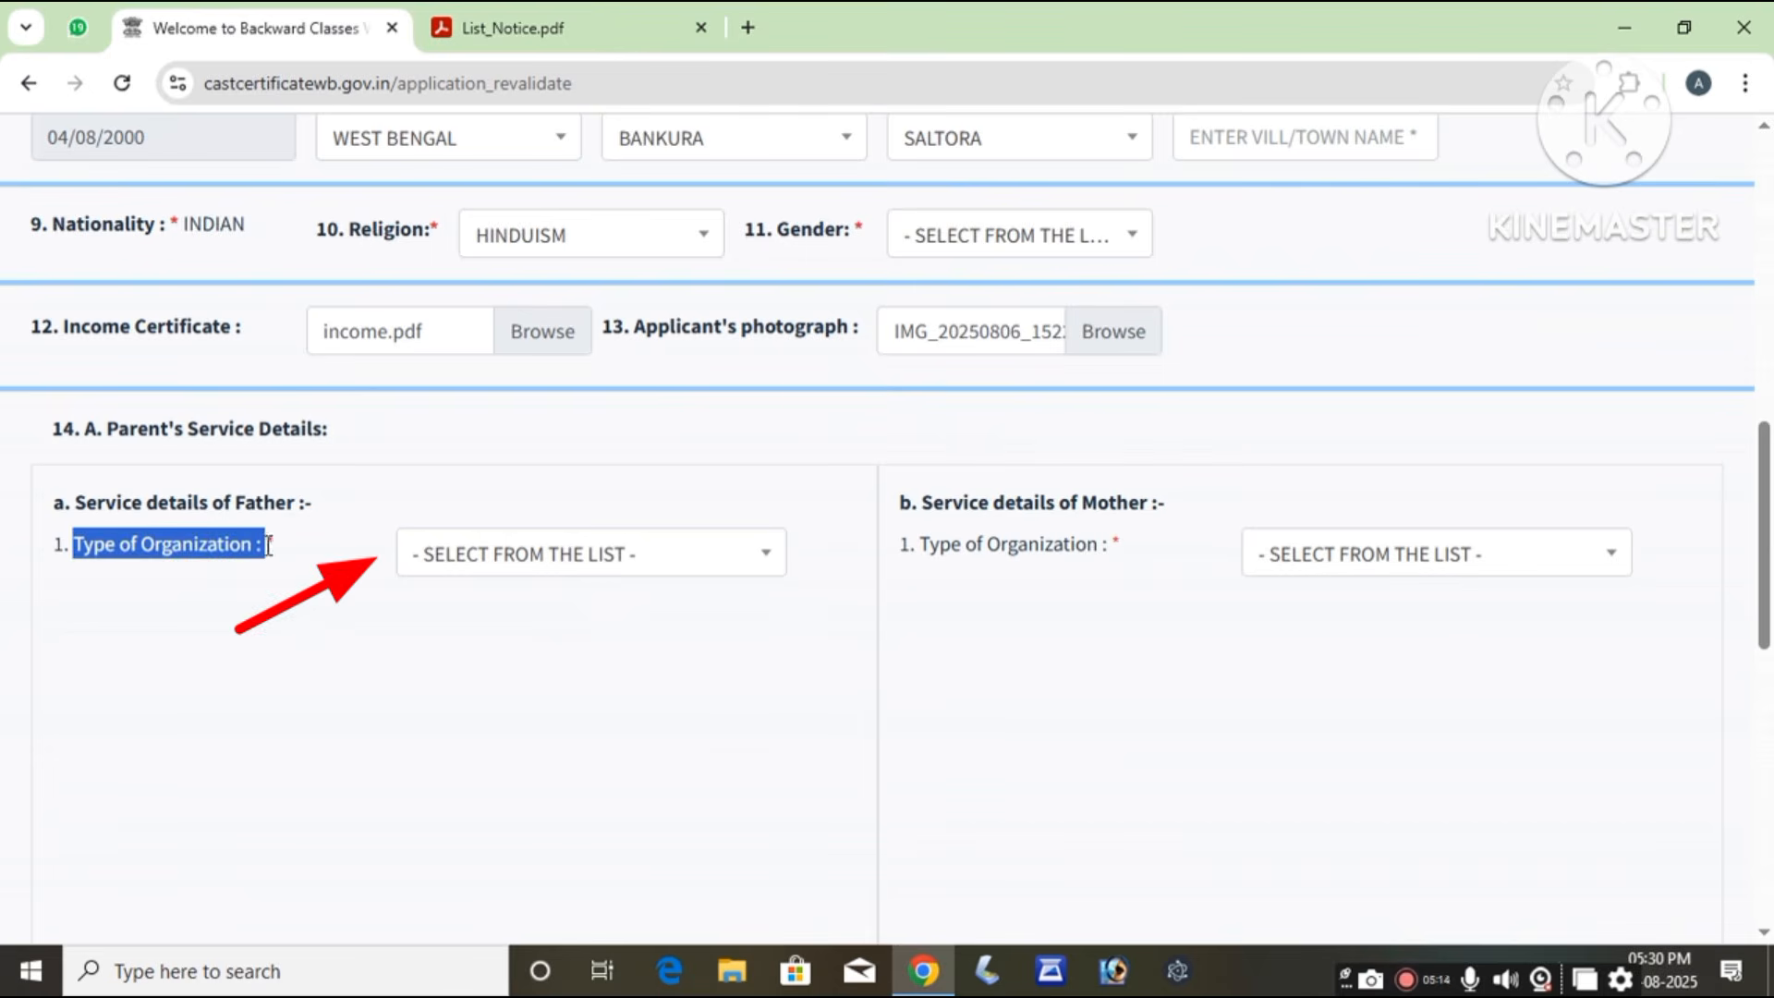
click(555, 559)
scroll(681, 716, down, 5)
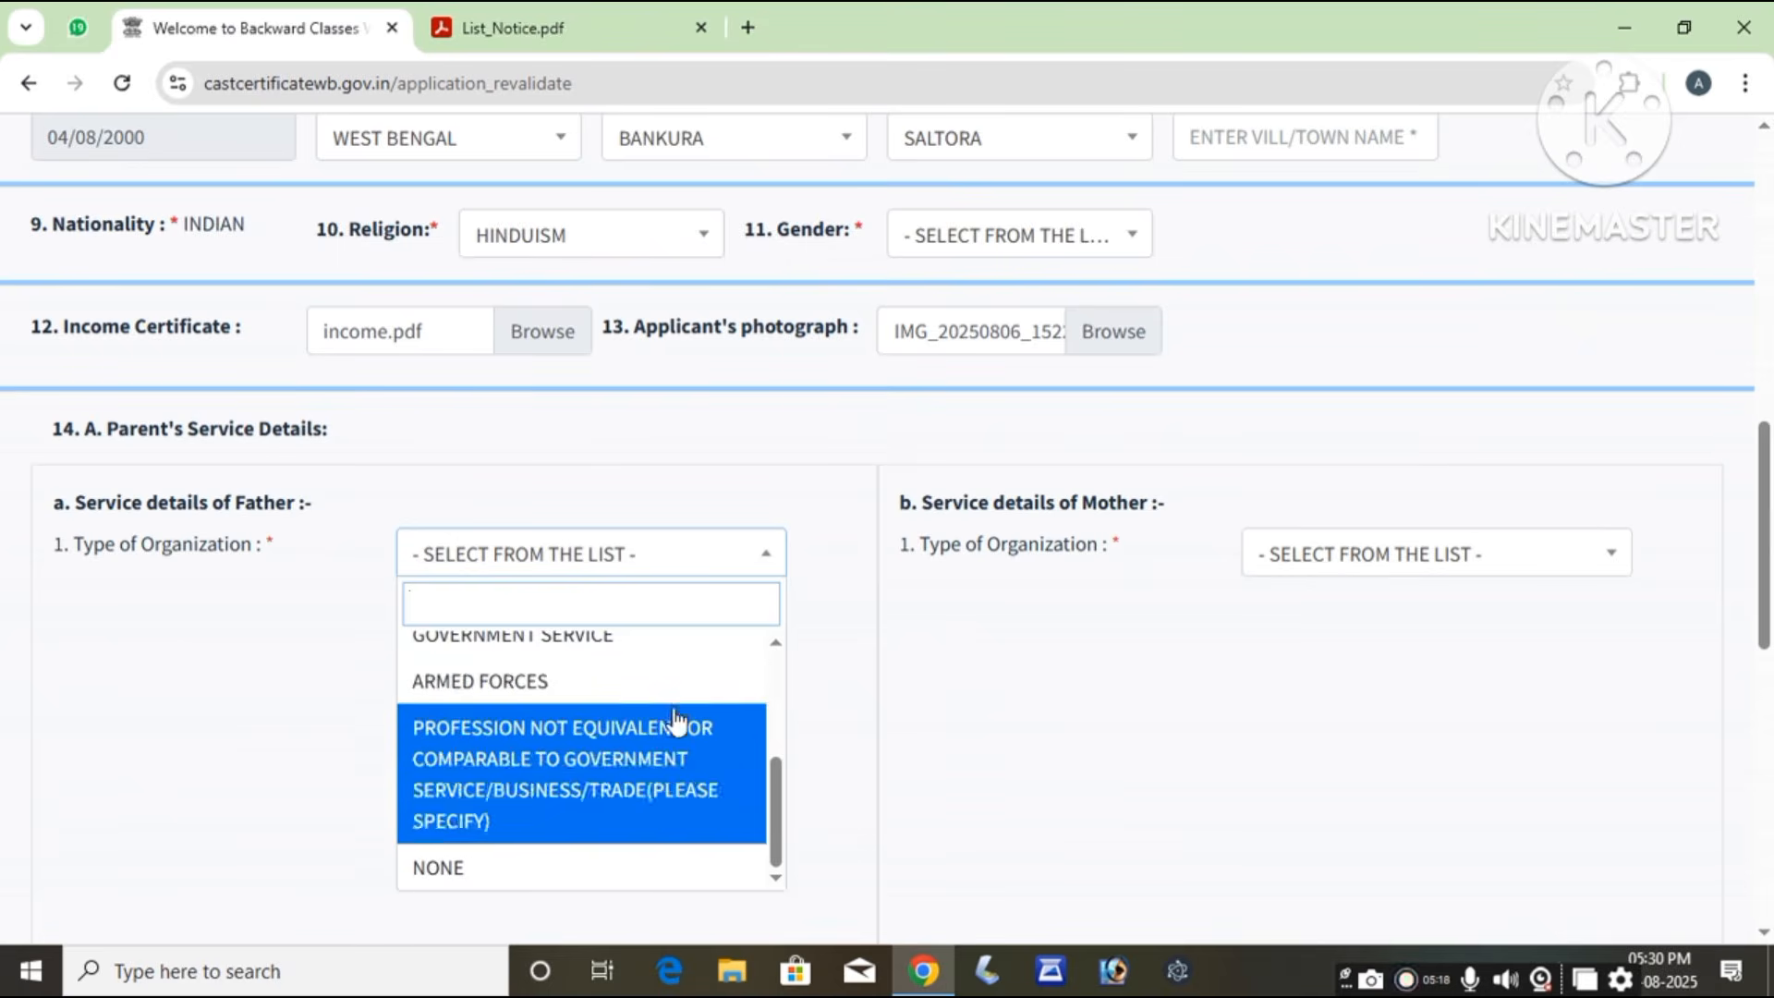
scroll(679, 719, up, 5)
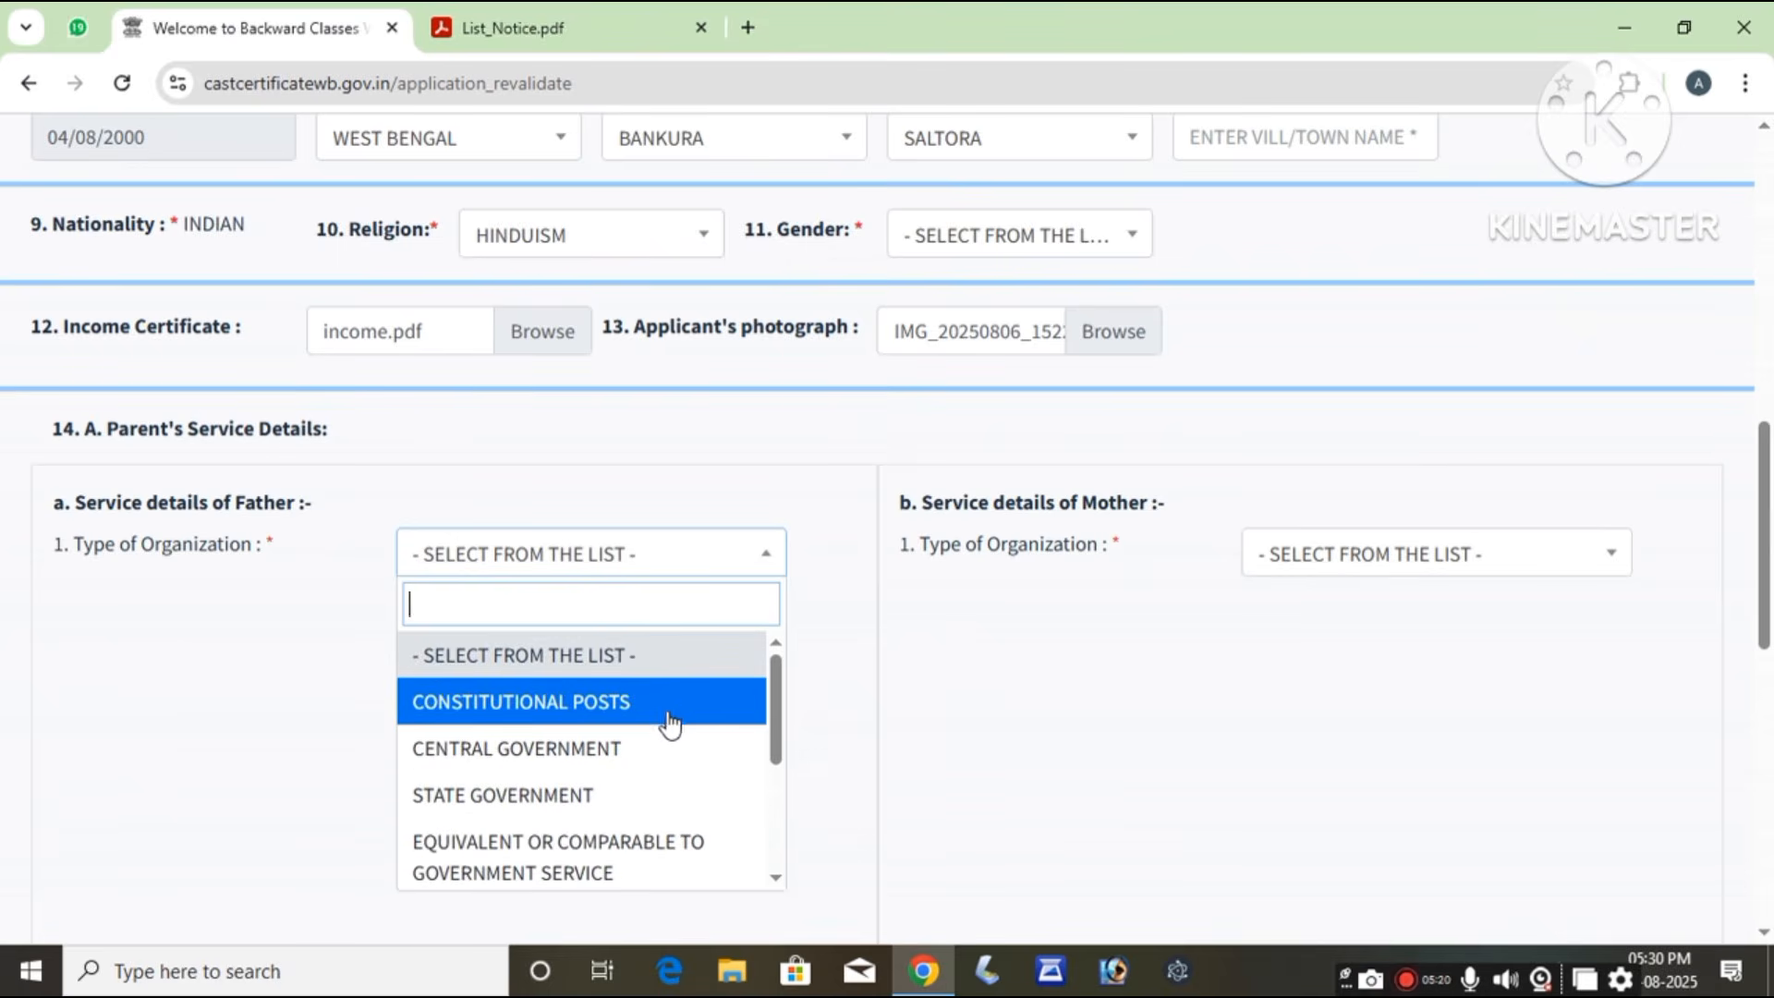
scroll(606, 752, down, 2)
scroll(610, 767, down, 2)
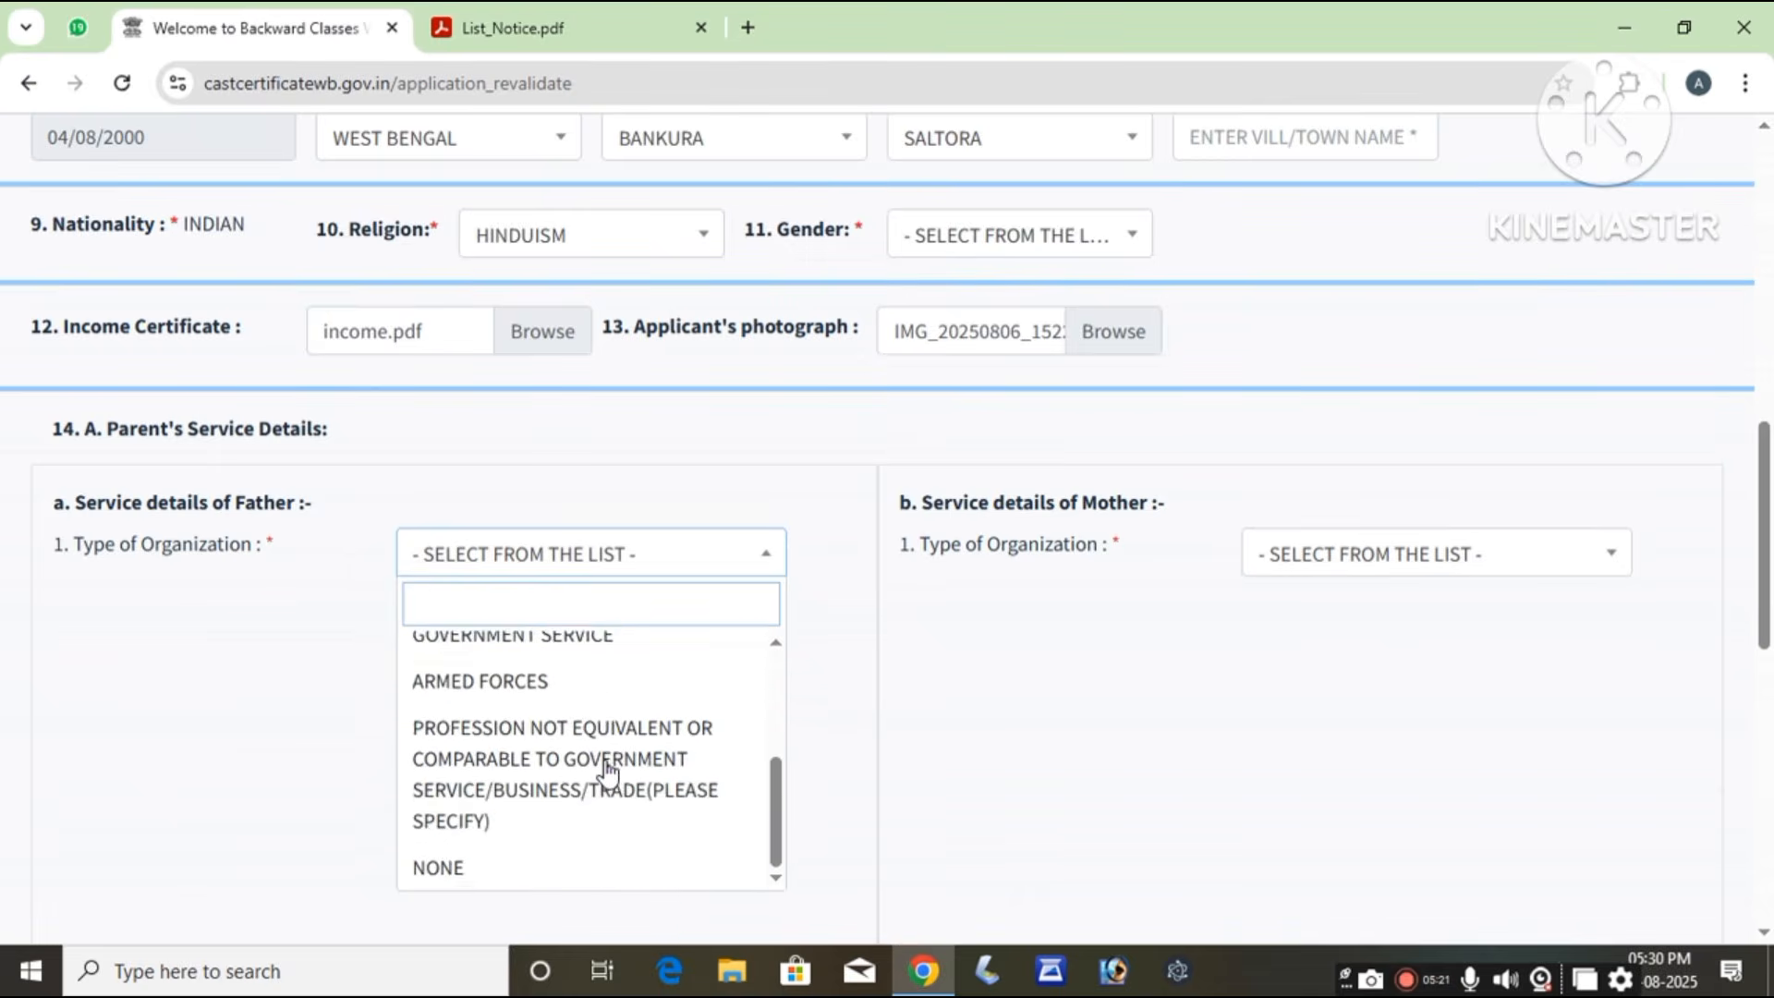
click(536, 889)
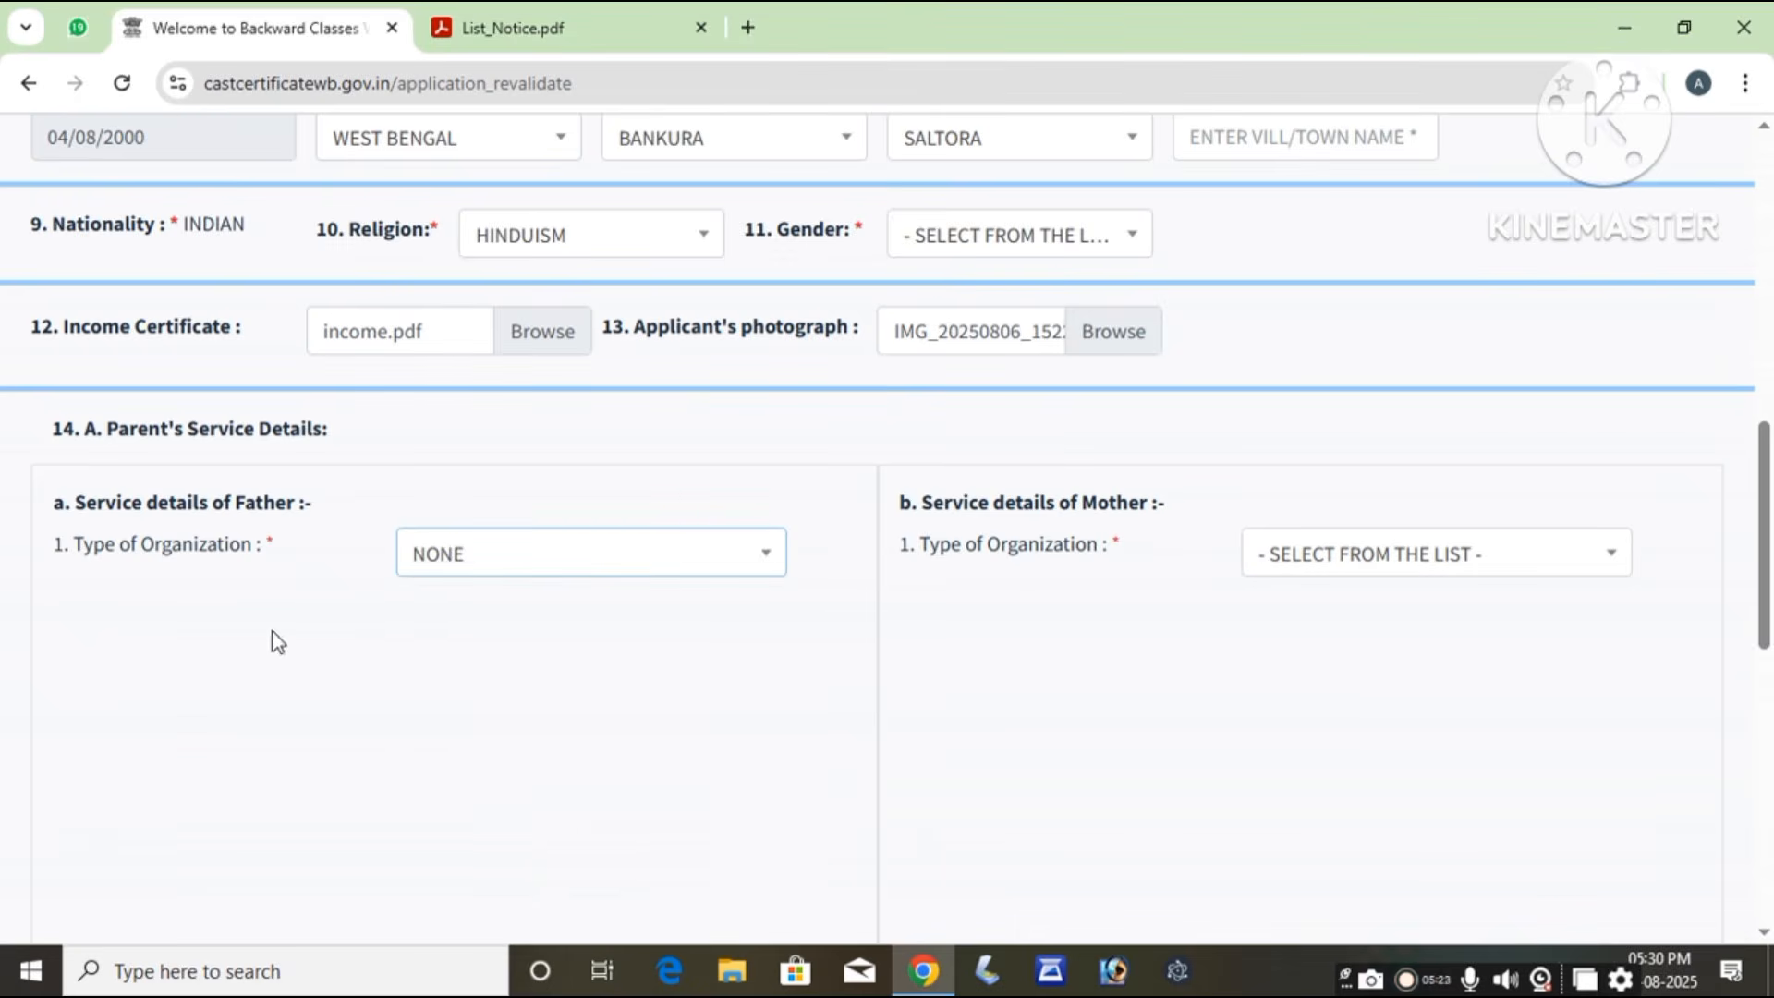
Step: Look at the mother's Type of Organization options and close them without choosing
drag(914, 504, 1229, 502)
click(1289, 560)
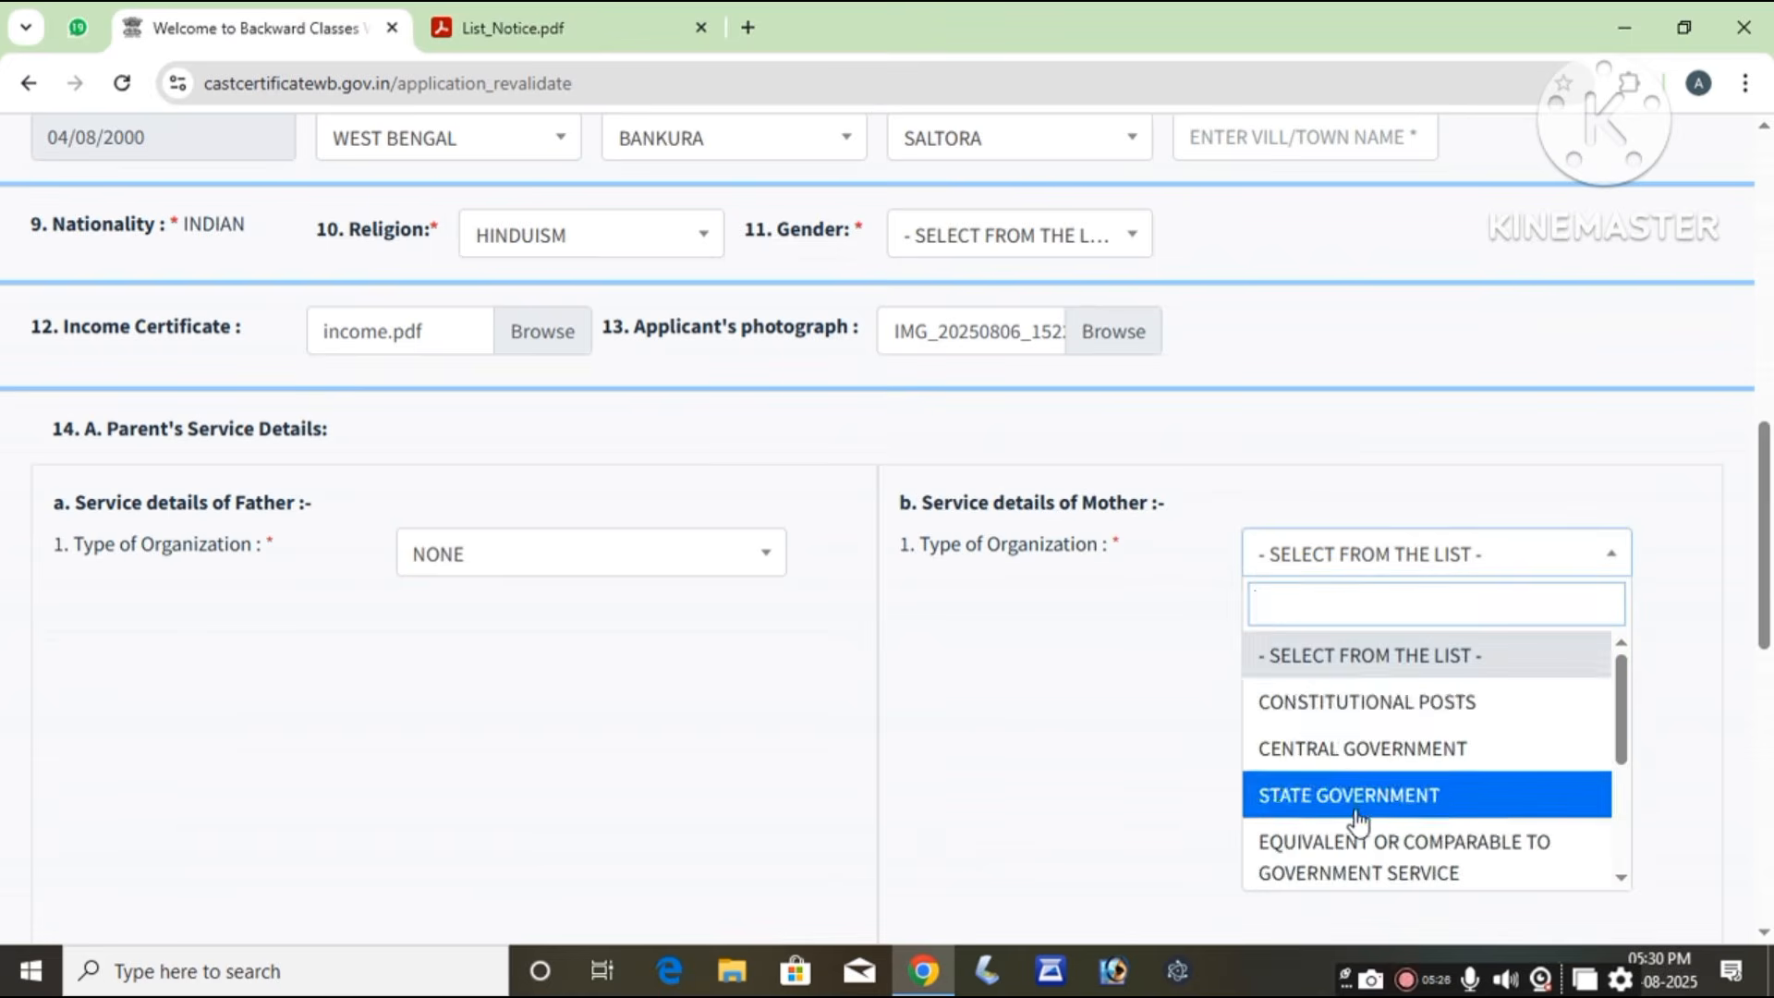
scroll(1358, 820, down, 3)
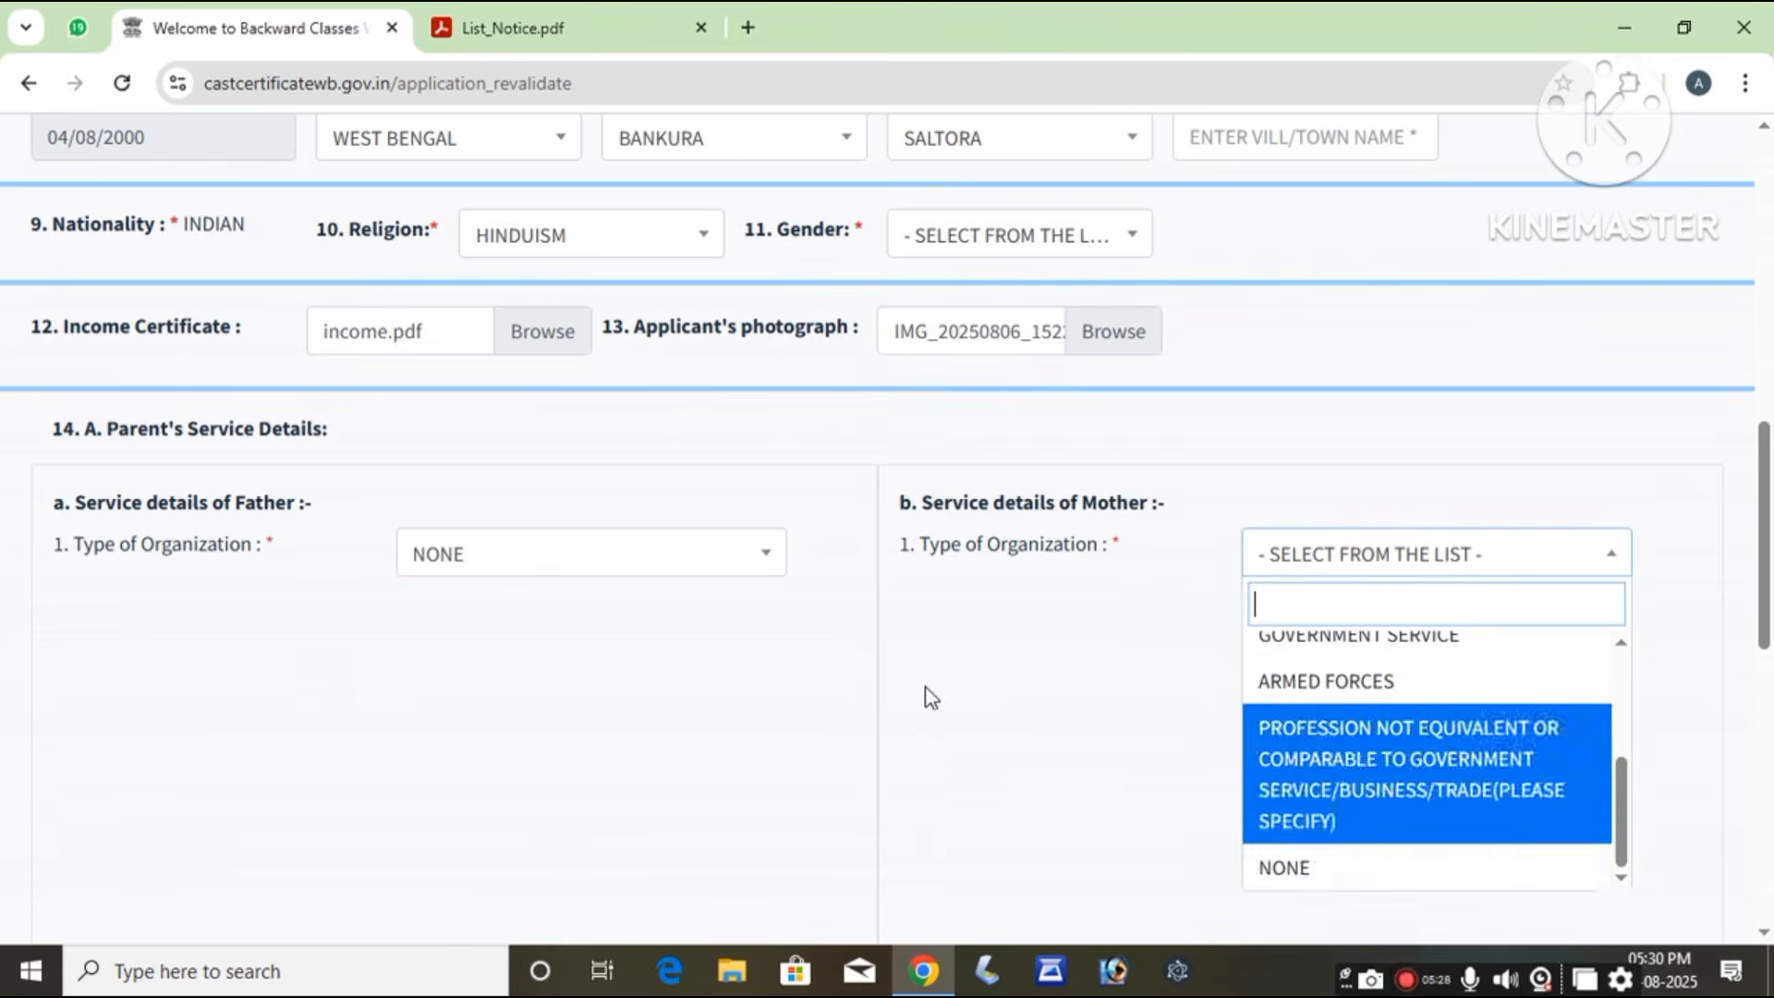
click(919, 664)
scroll(952, 678, down, 5)
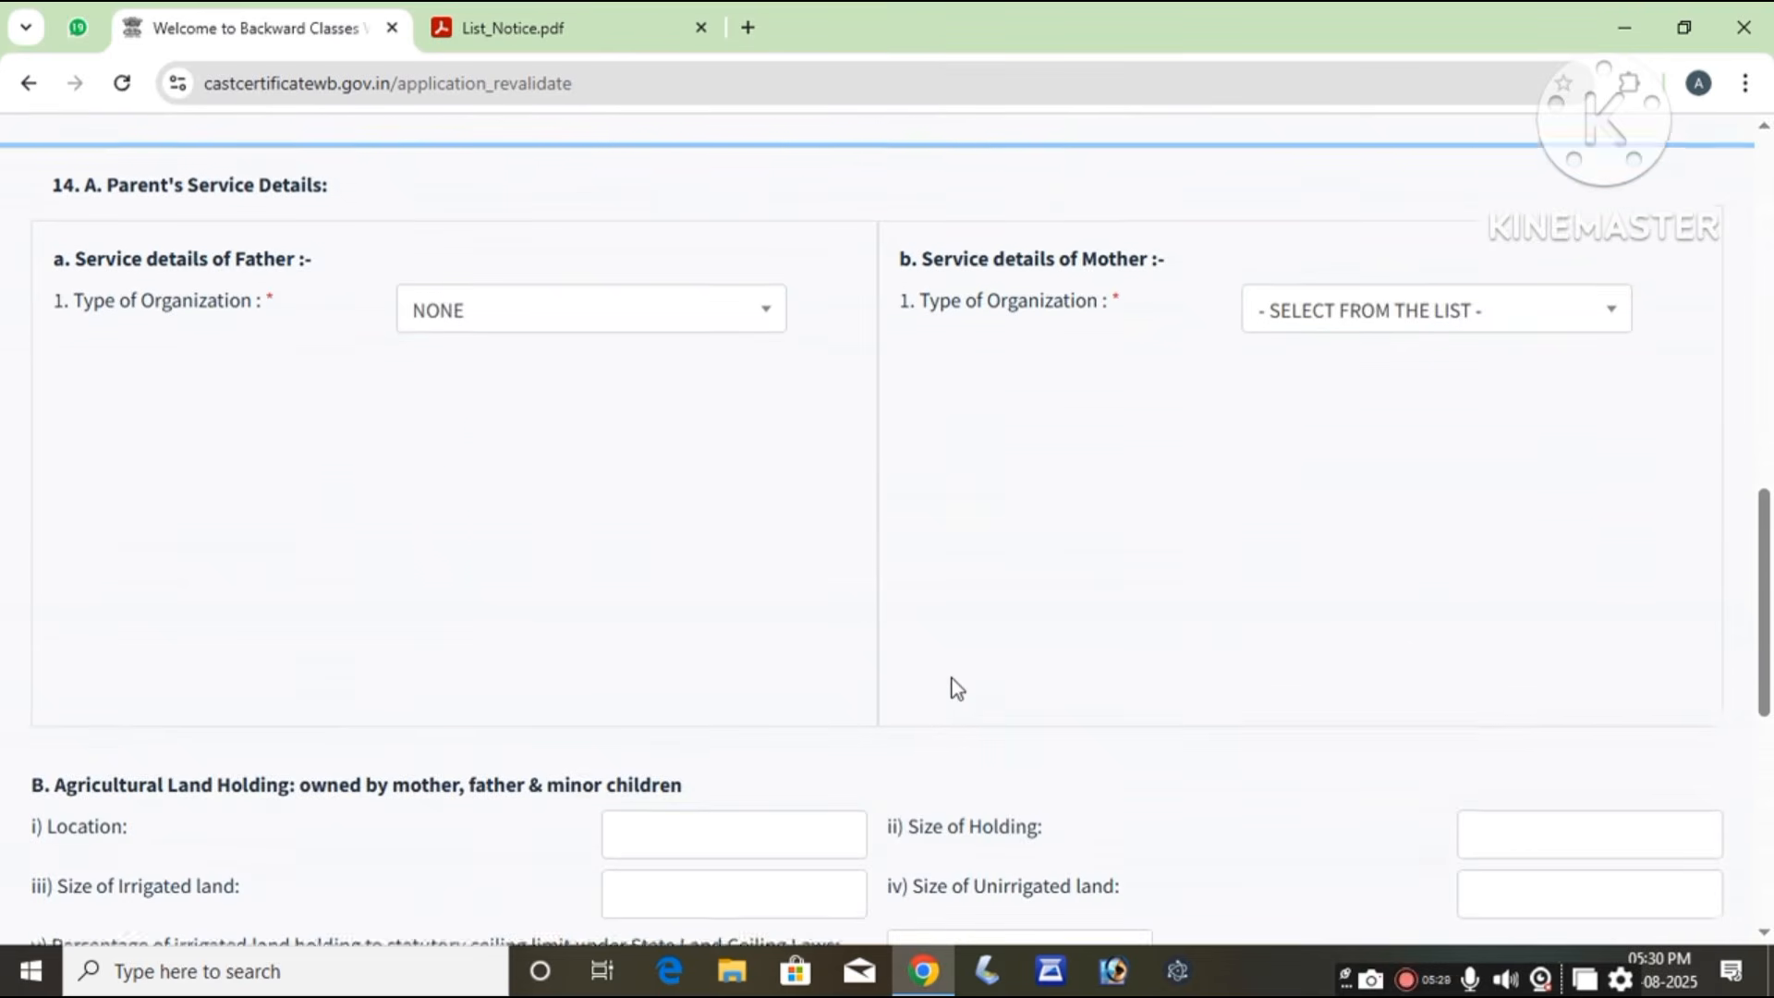
scroll(951, 679, down, 1)
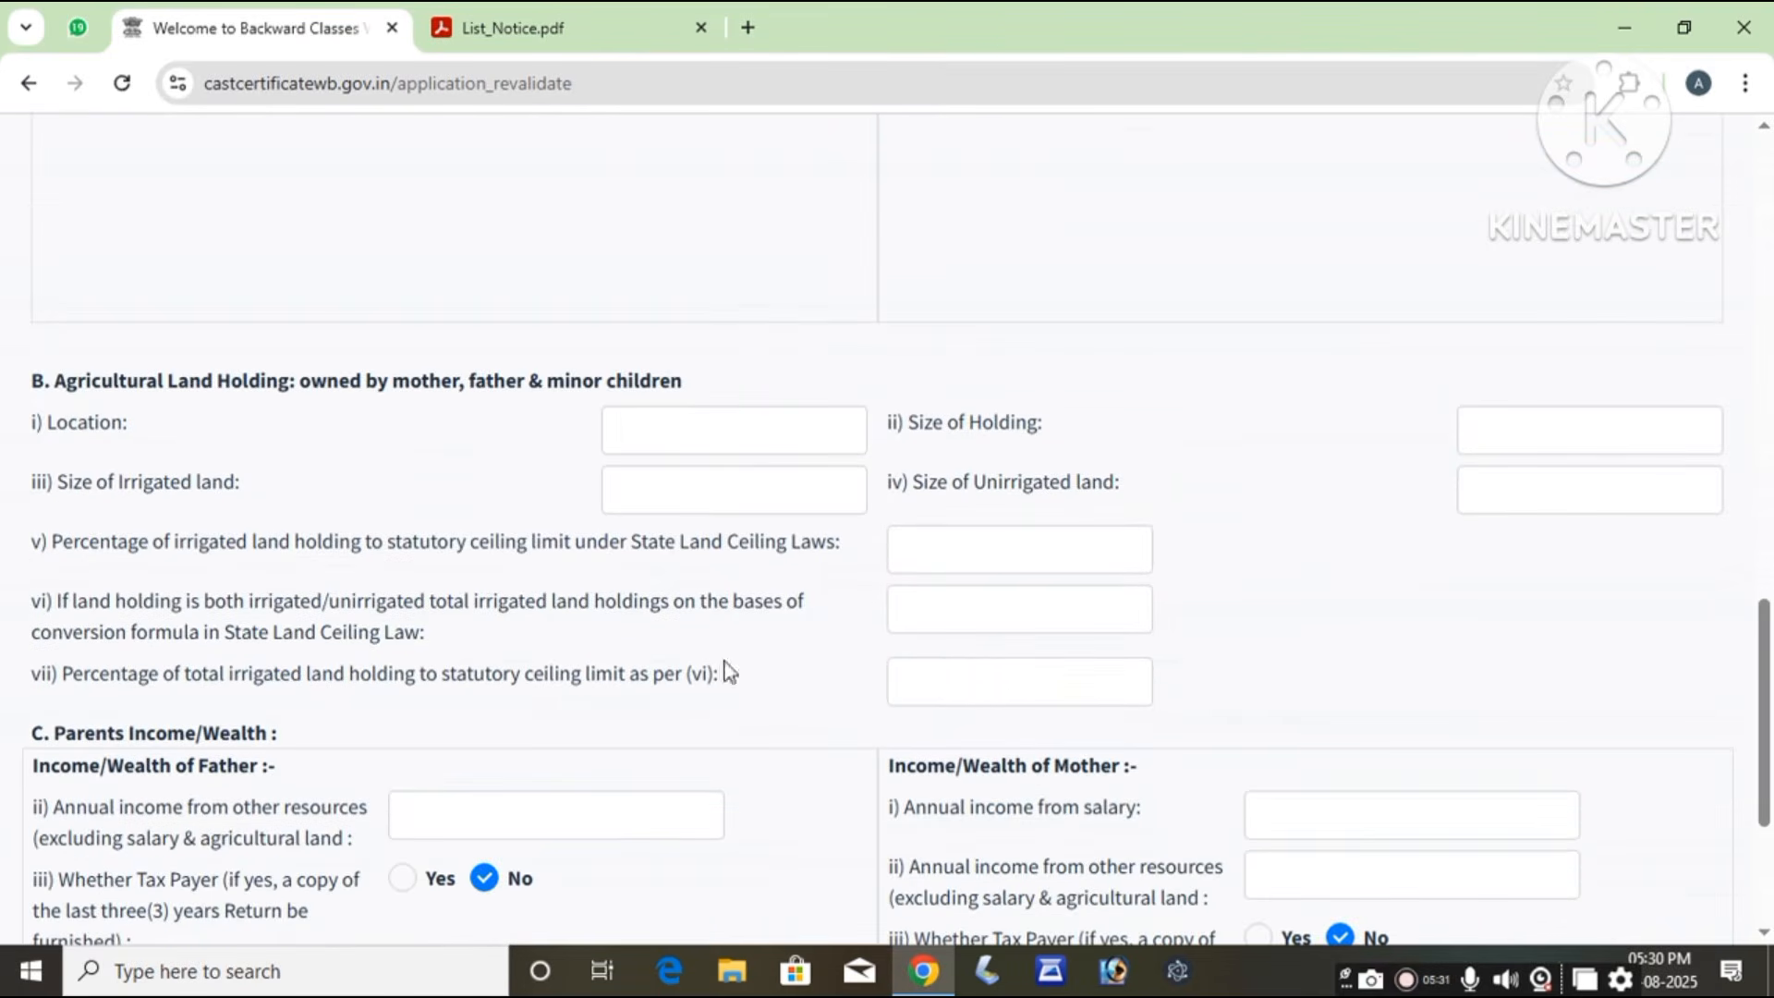
drag(159, 380, 507, 395)
click(728, 369)
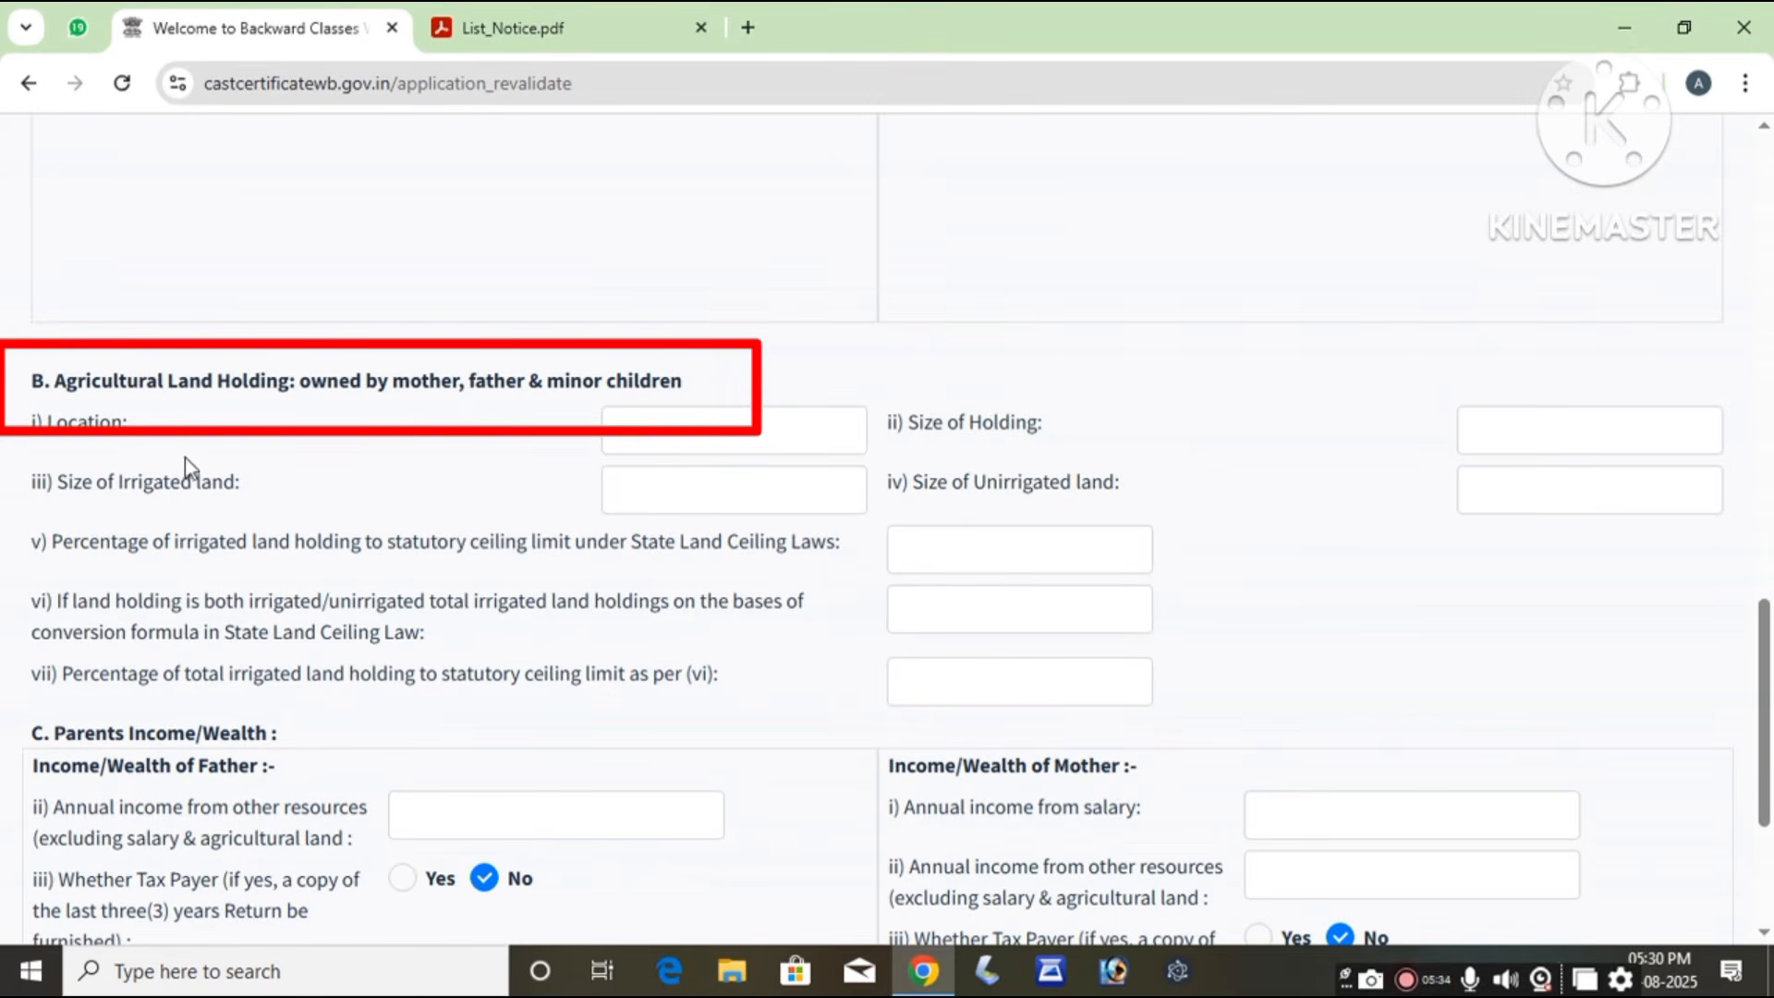
click(1647, 447)
click(1645, 487)
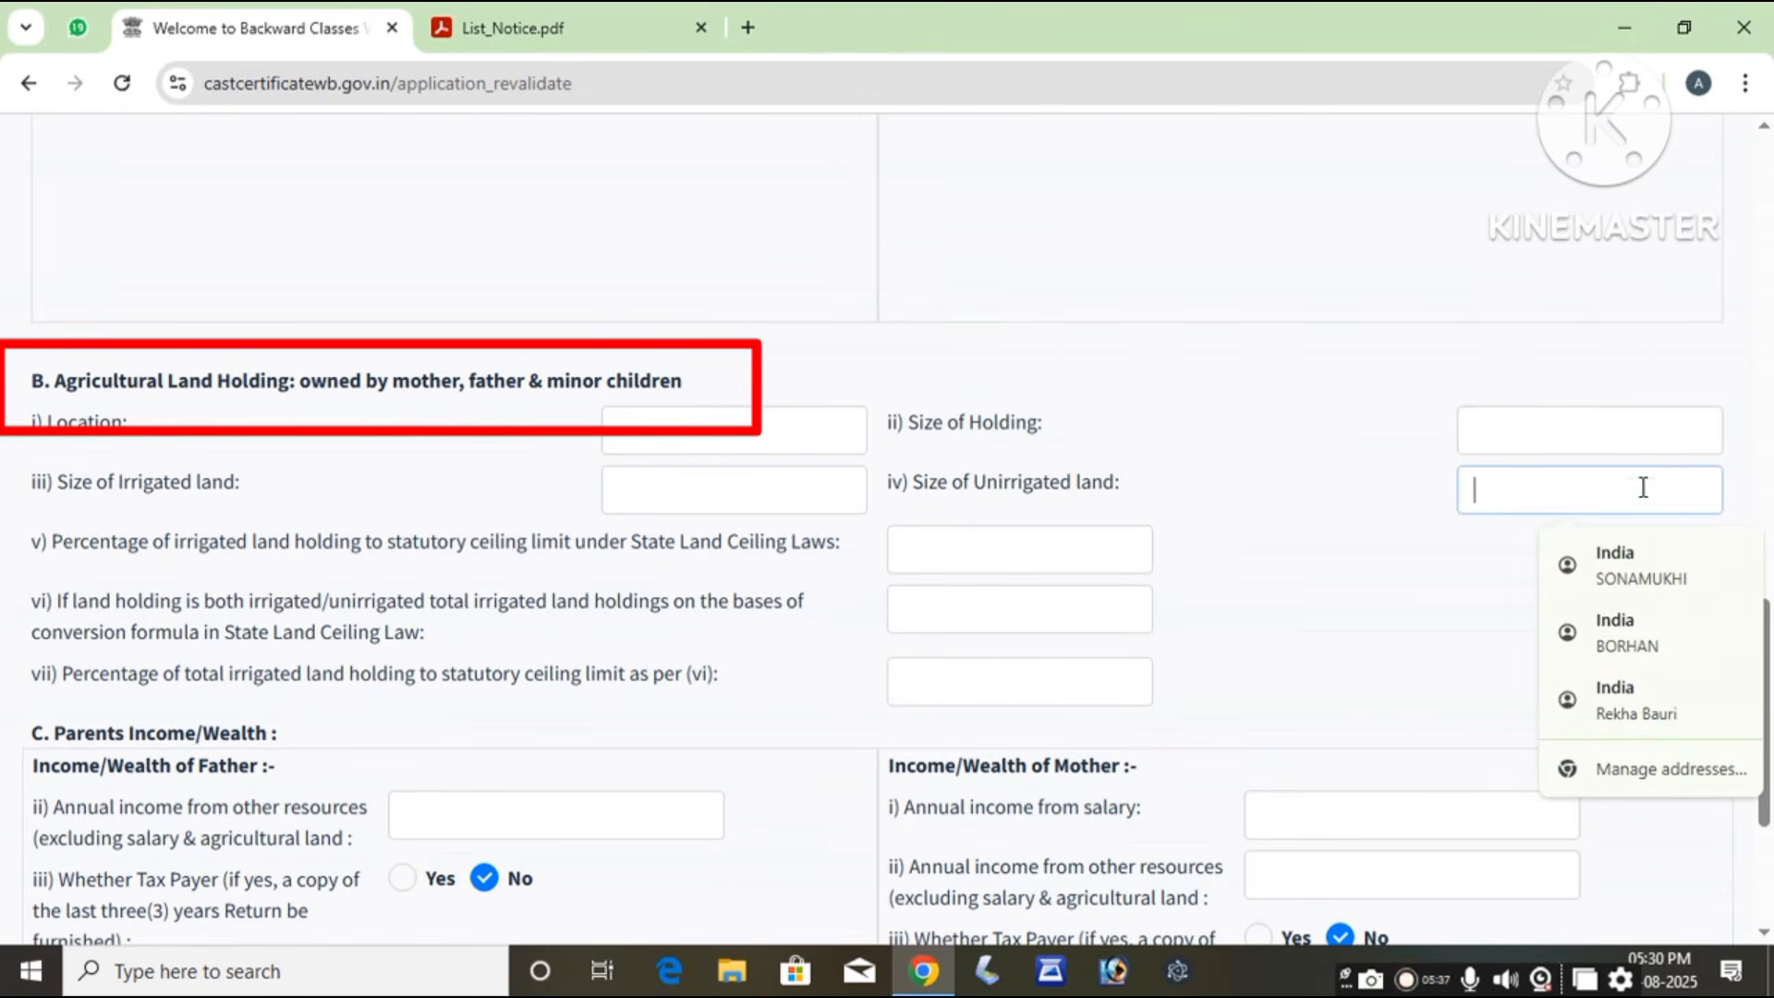
click(1414, 490)
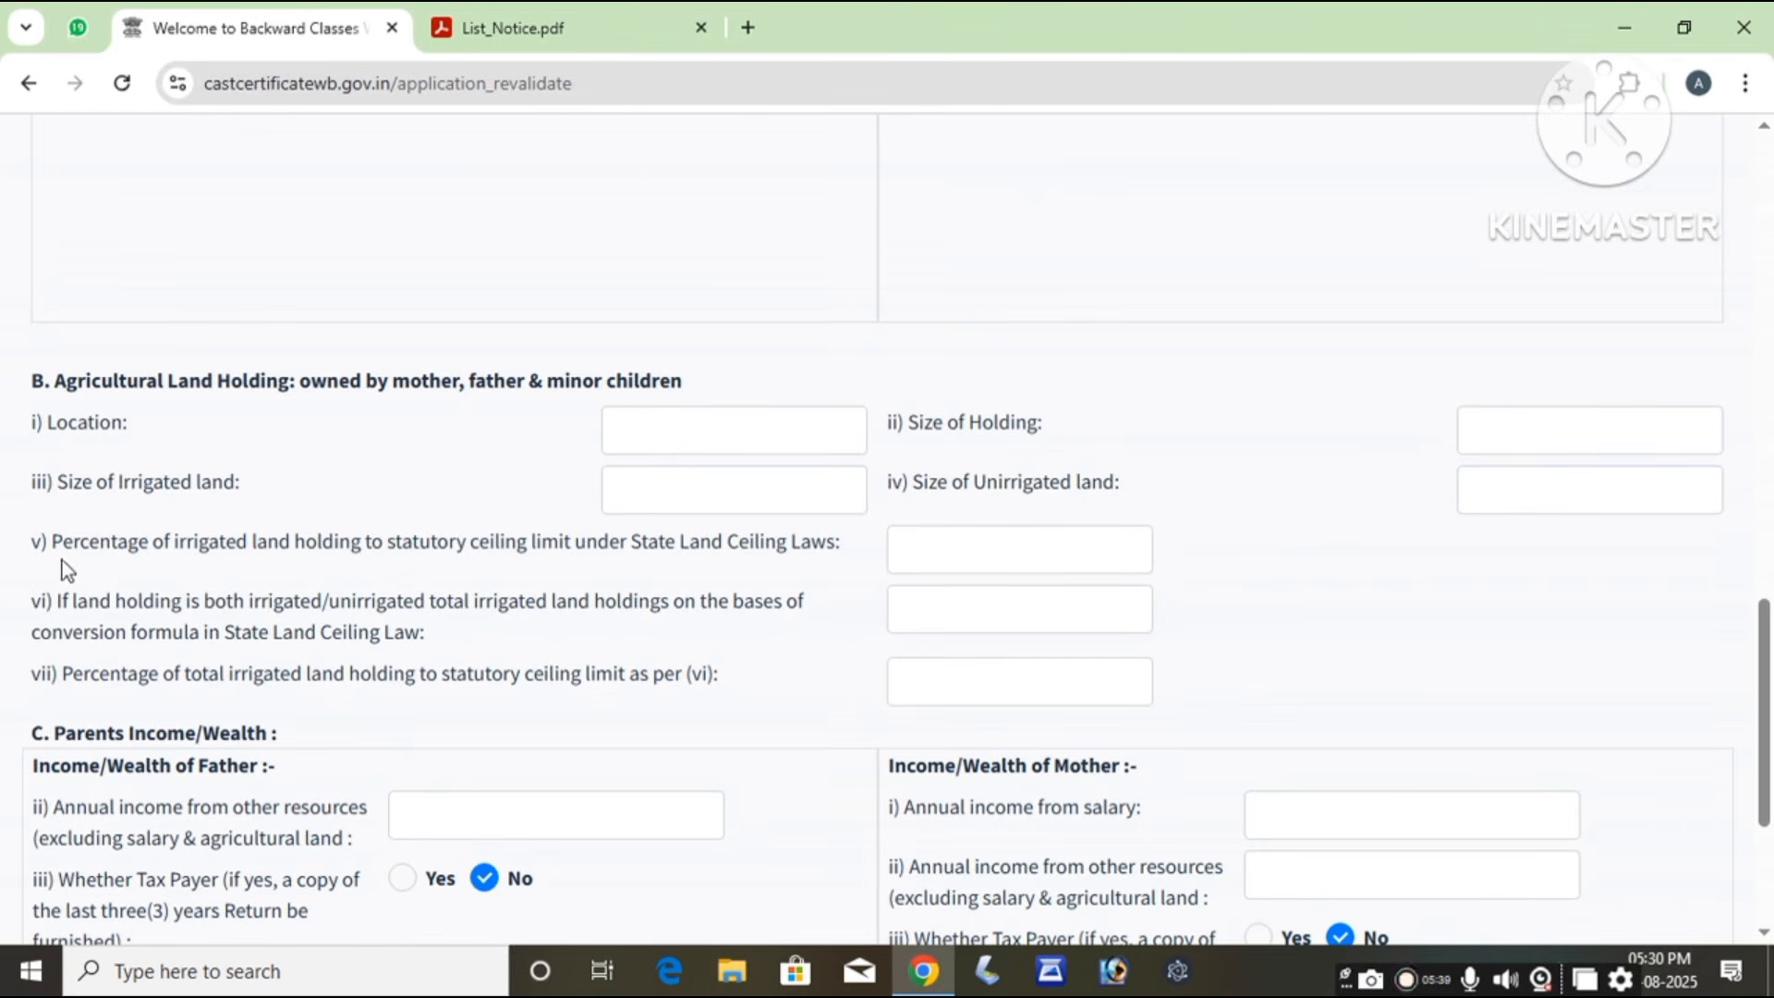
click(952, 556)
click(314, 696)
Step: Enter 72000 as the father's annual income from other resources
scroll(308, 776, down, 3)
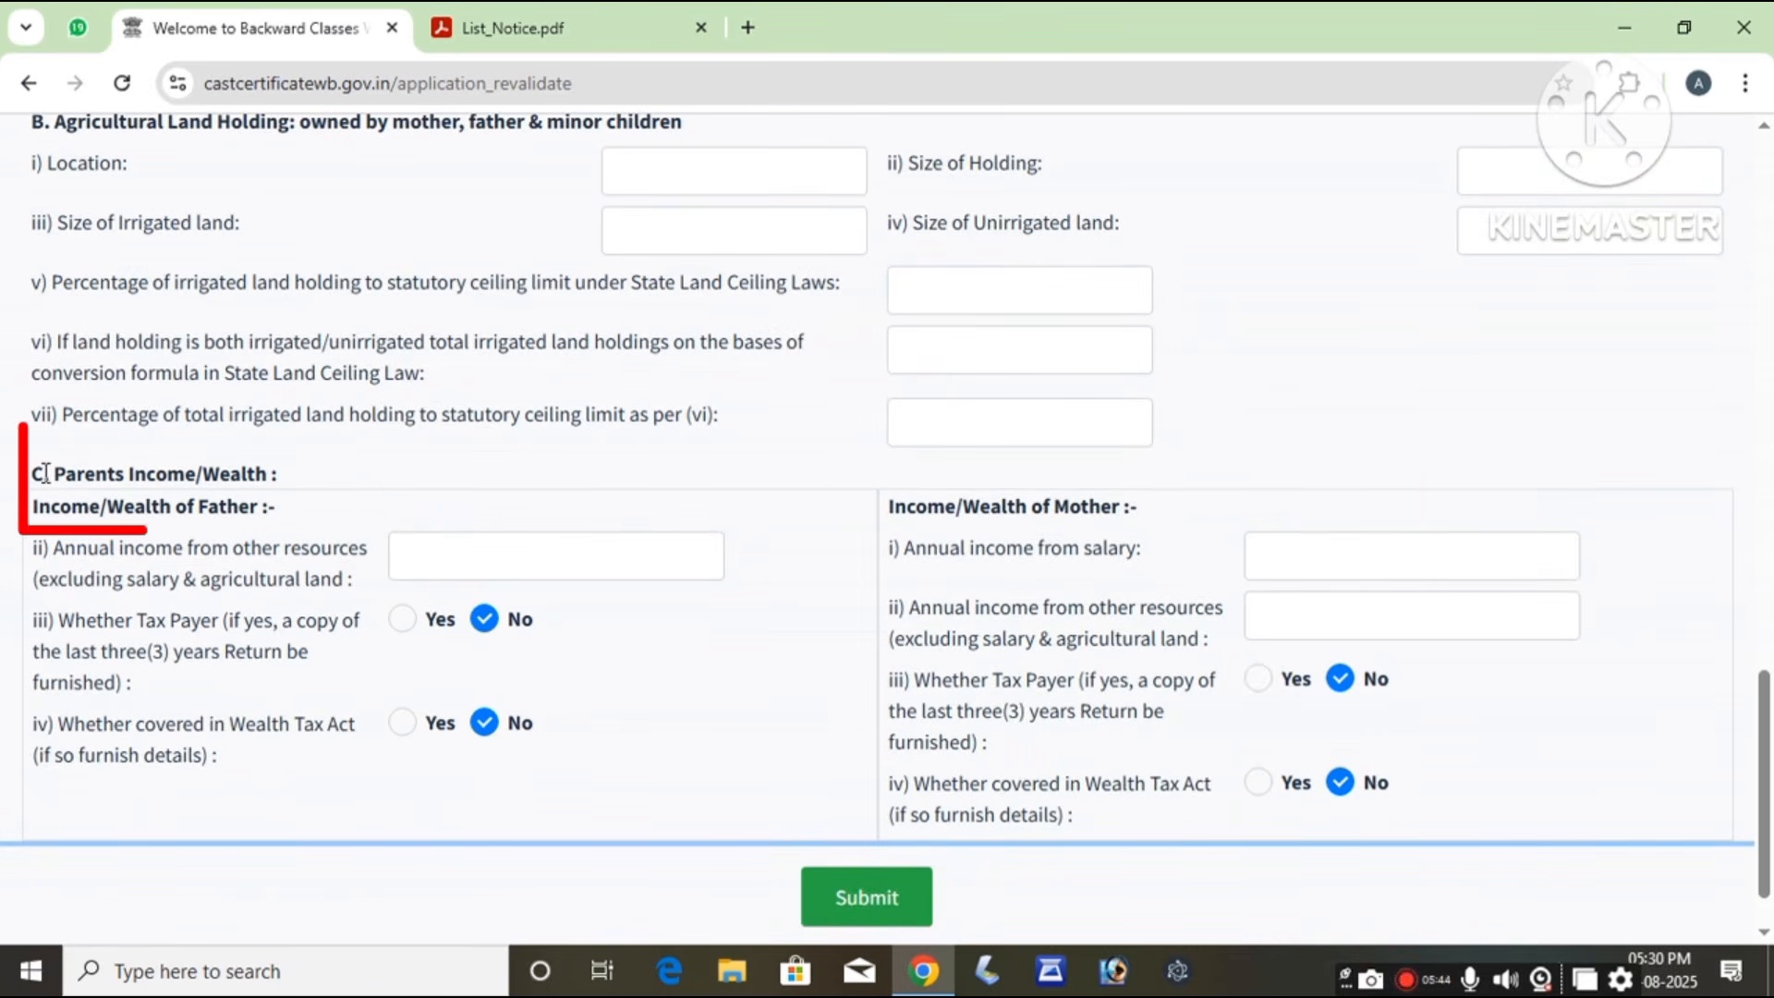
drag(43, 473, 289, 475)
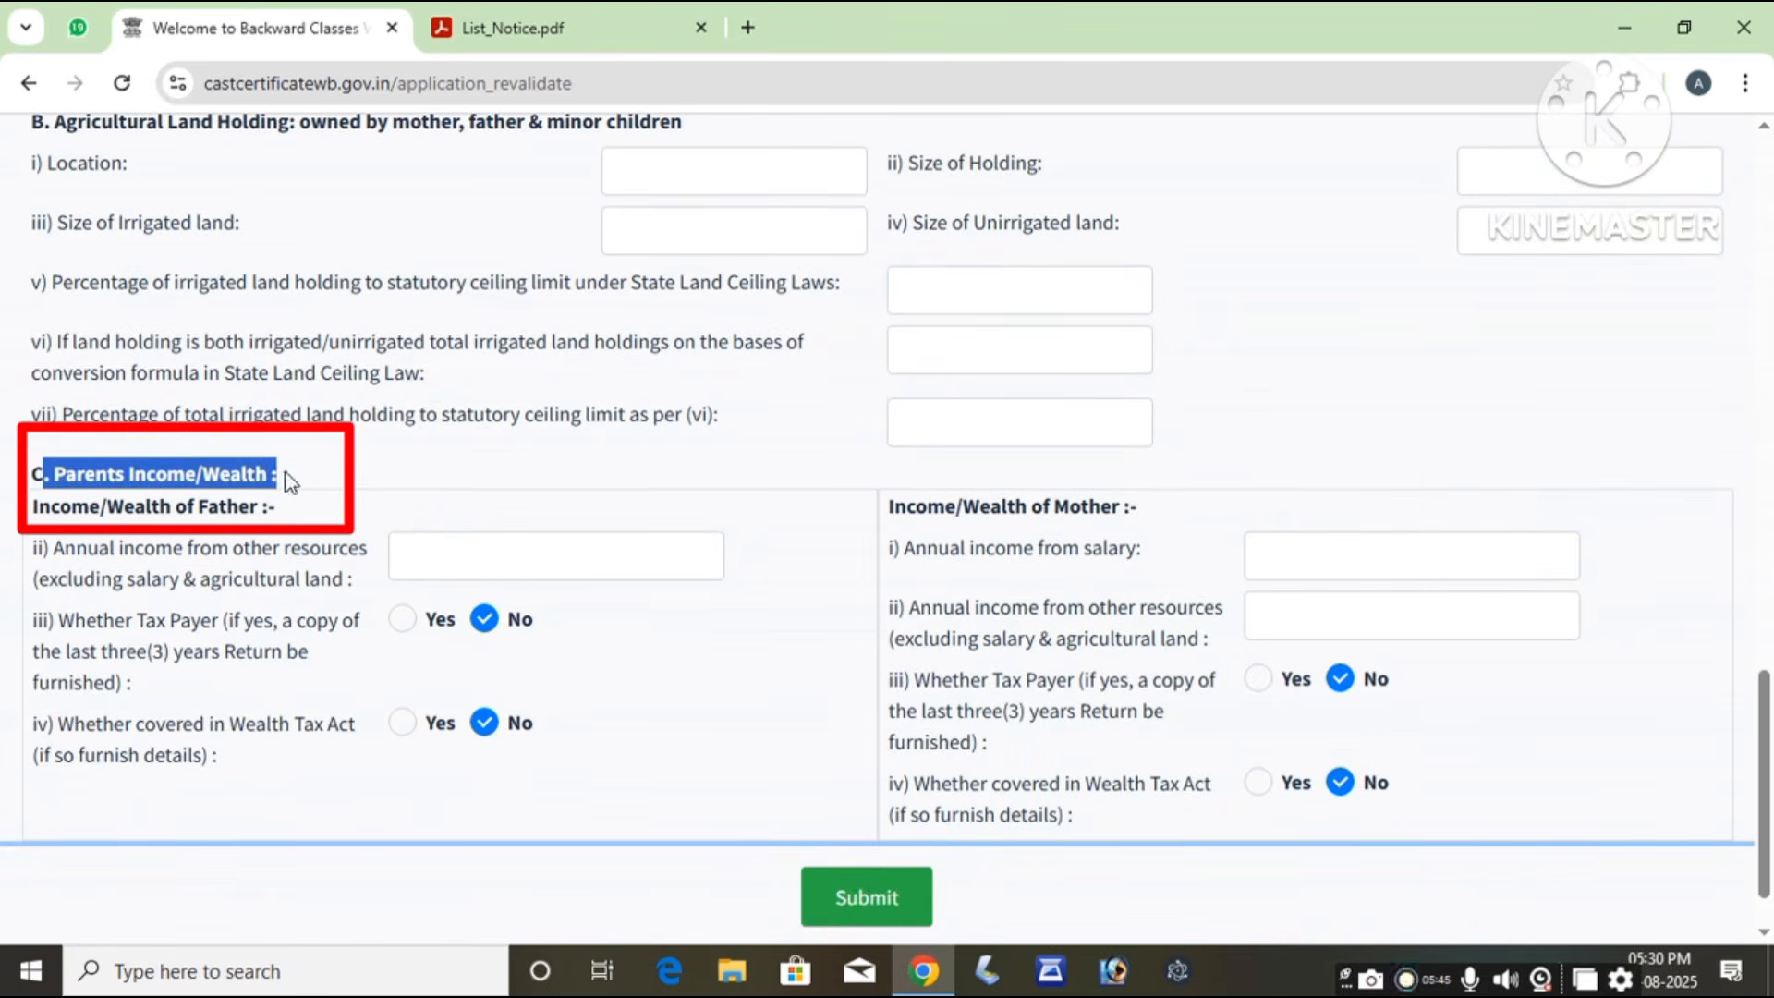
click(438, 481)
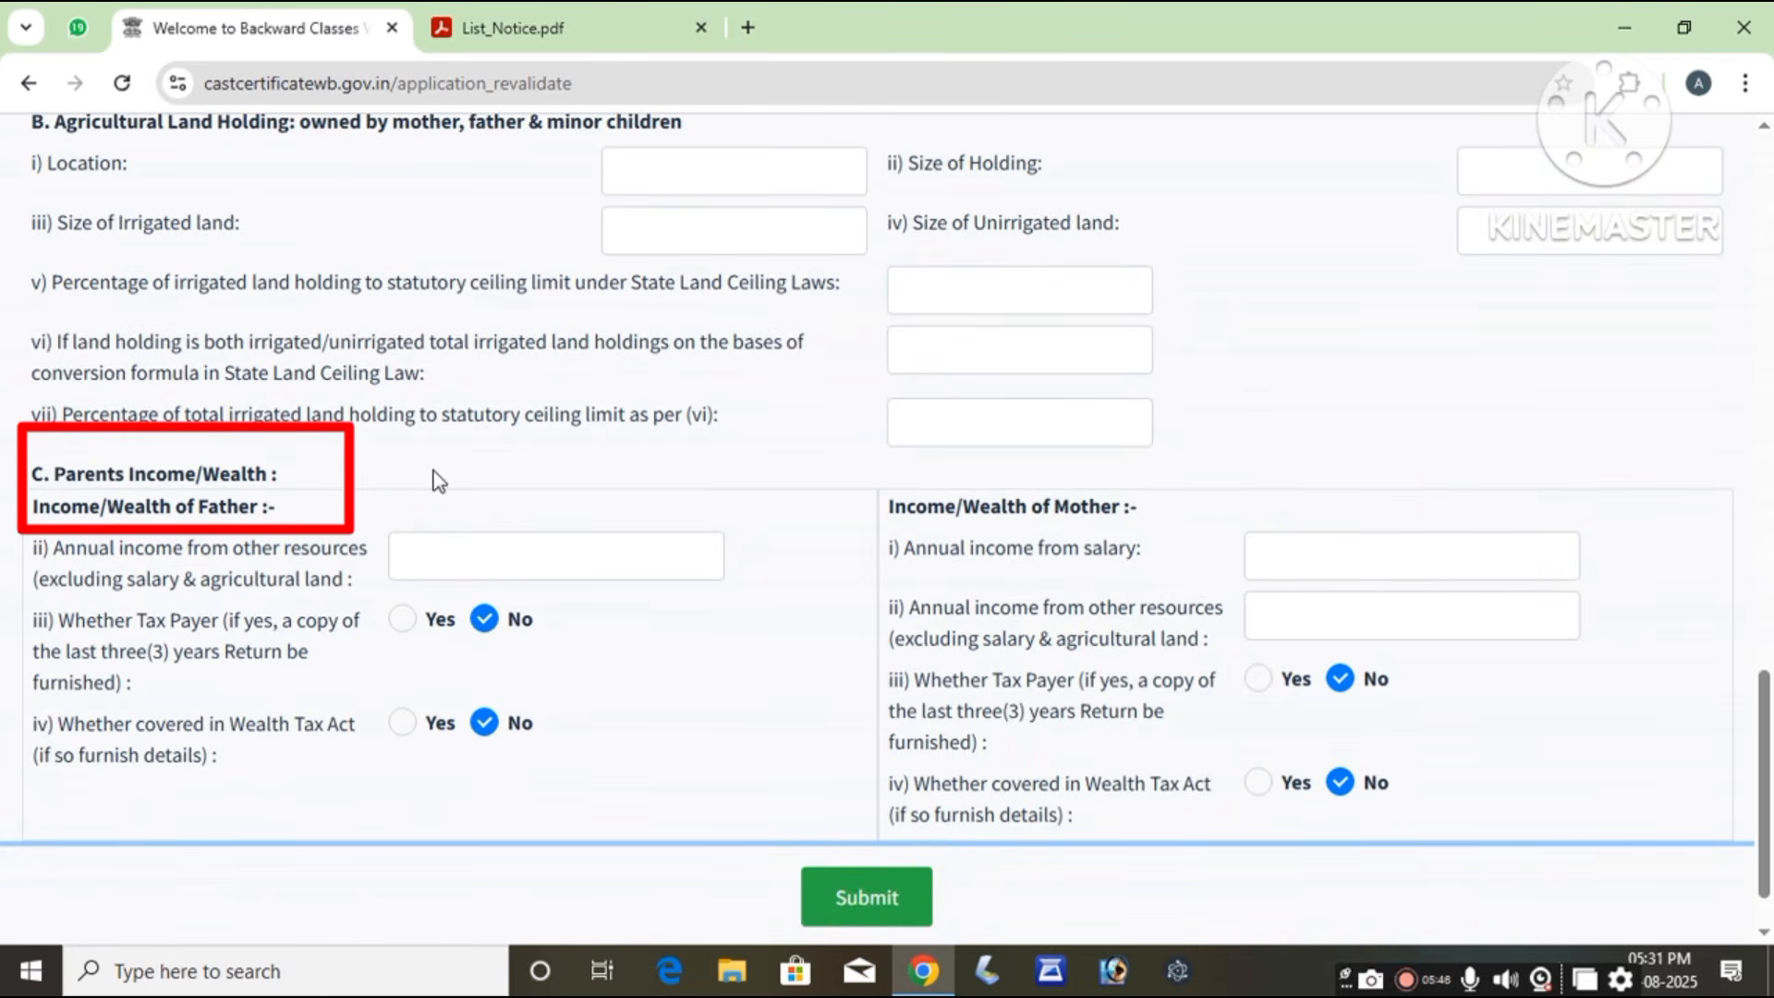
click(440, 557)
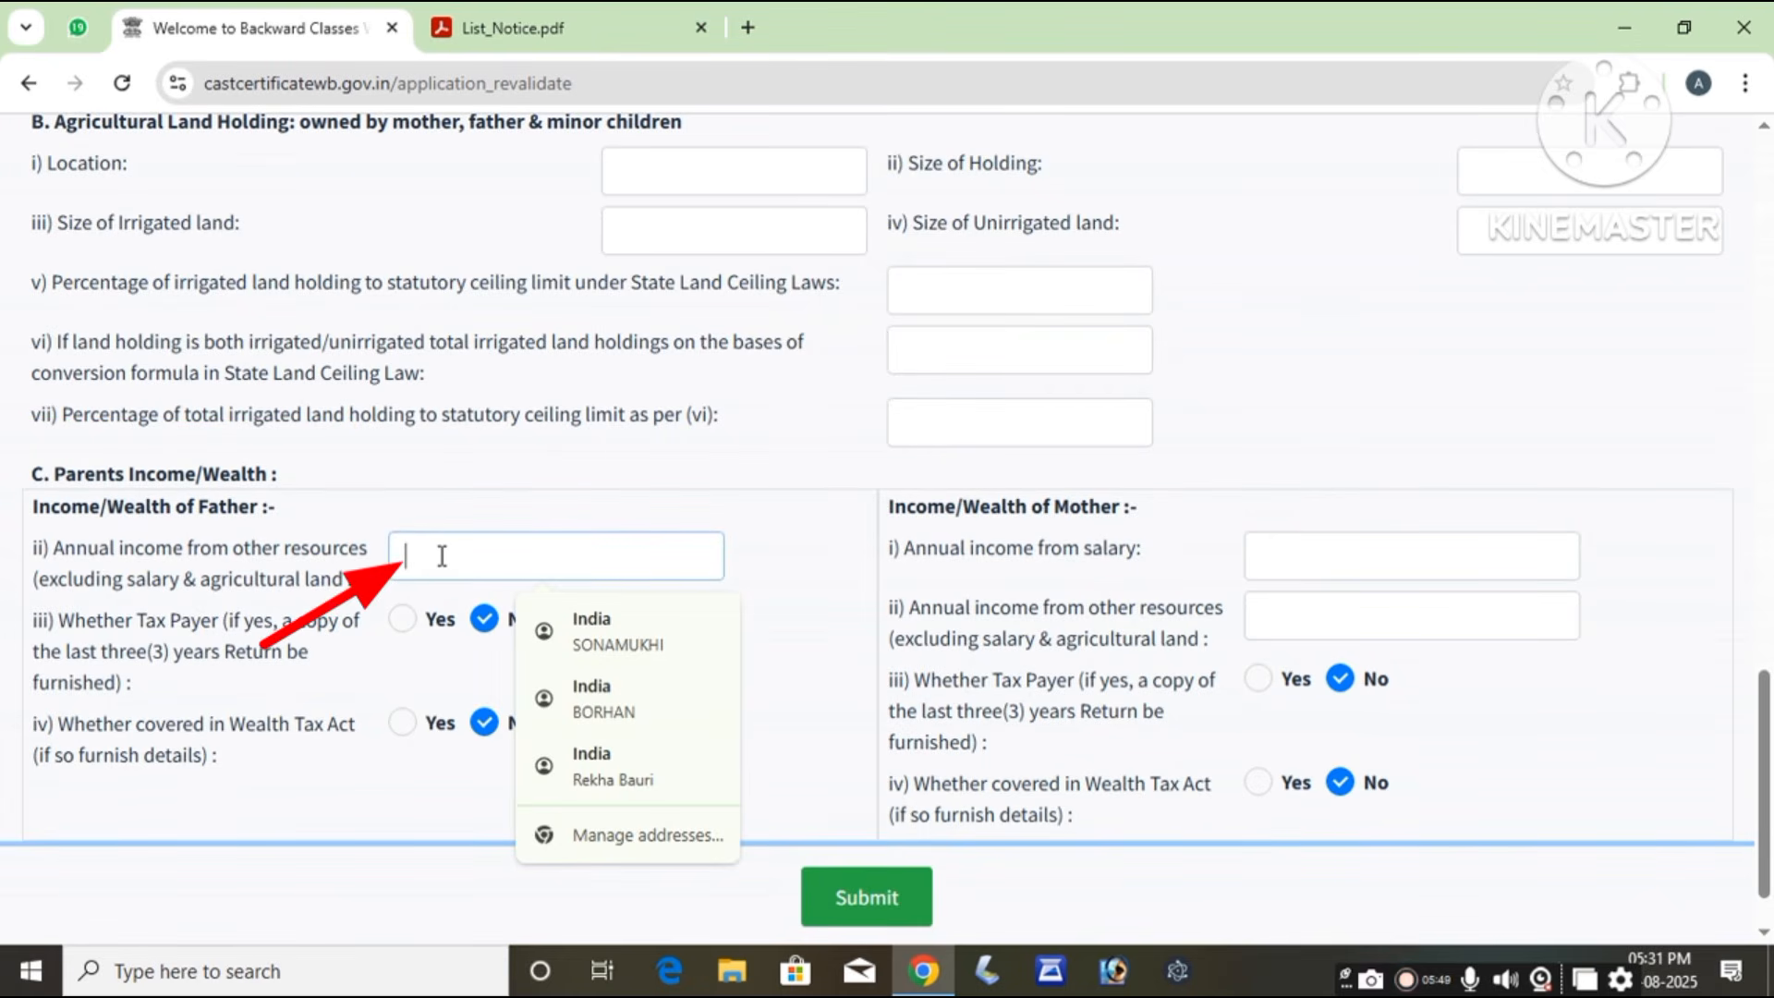
click(548, 496)
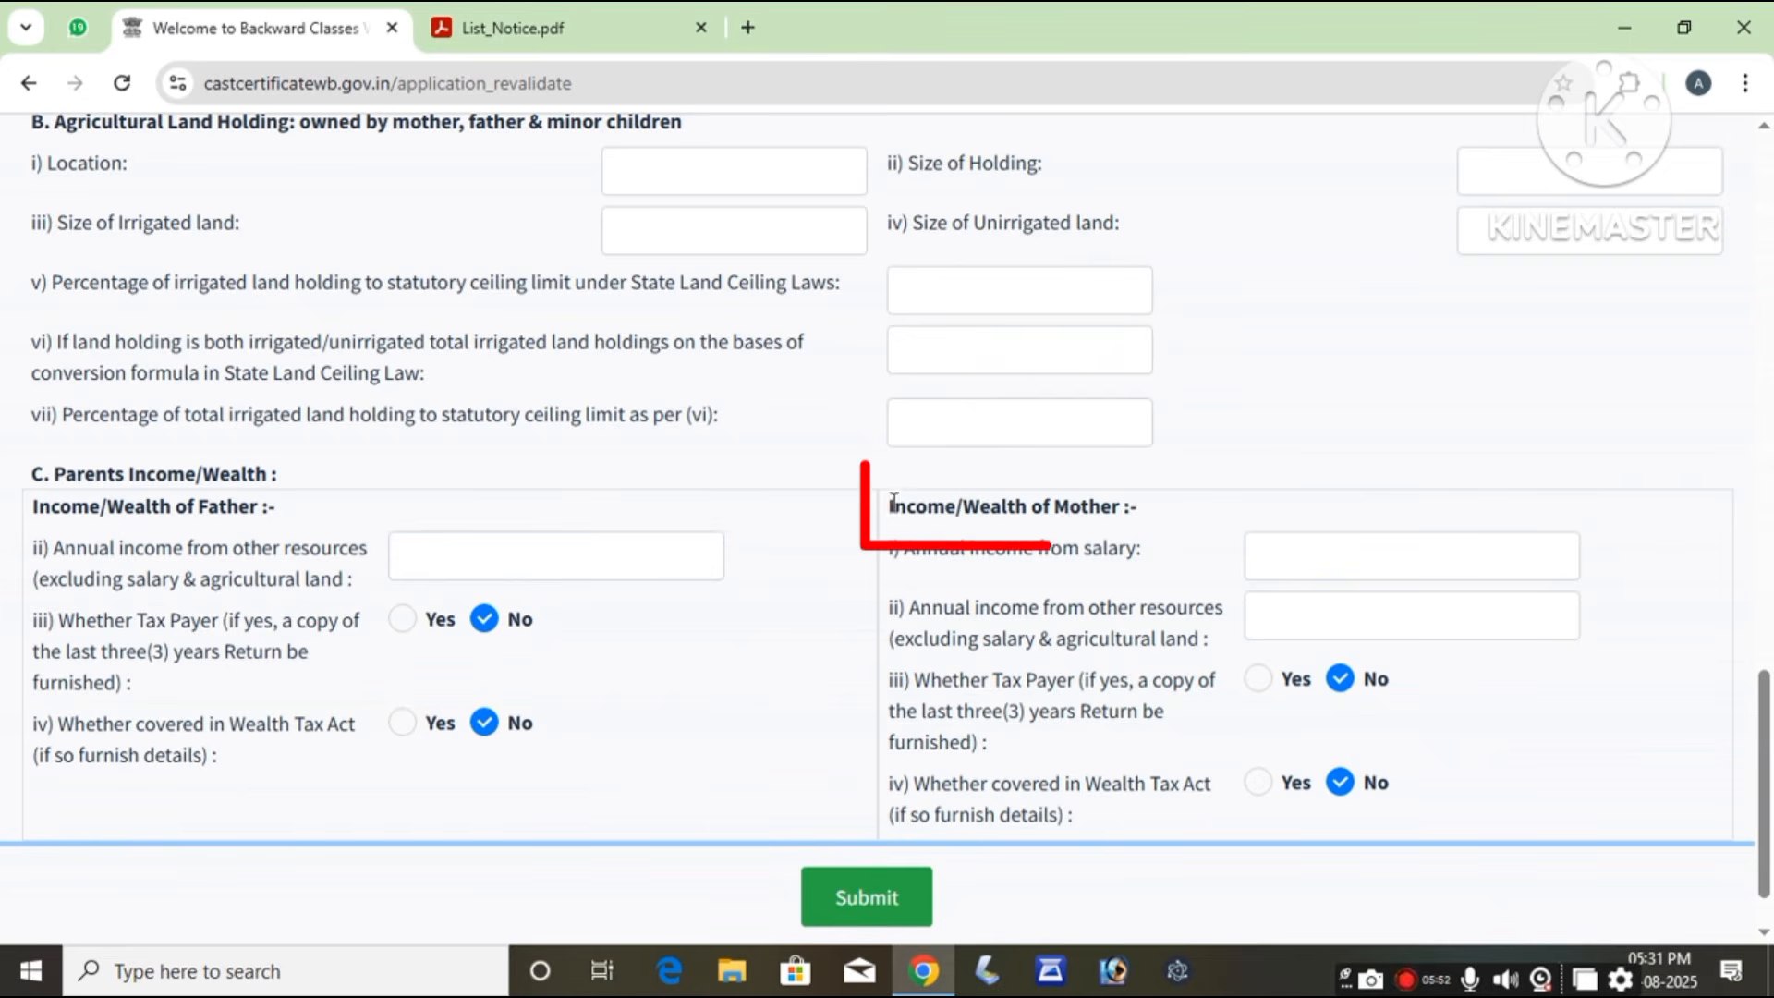
Step: Move to the mother's income fields and submit the completed OBC application
drag(884, 512, 1146, 507)
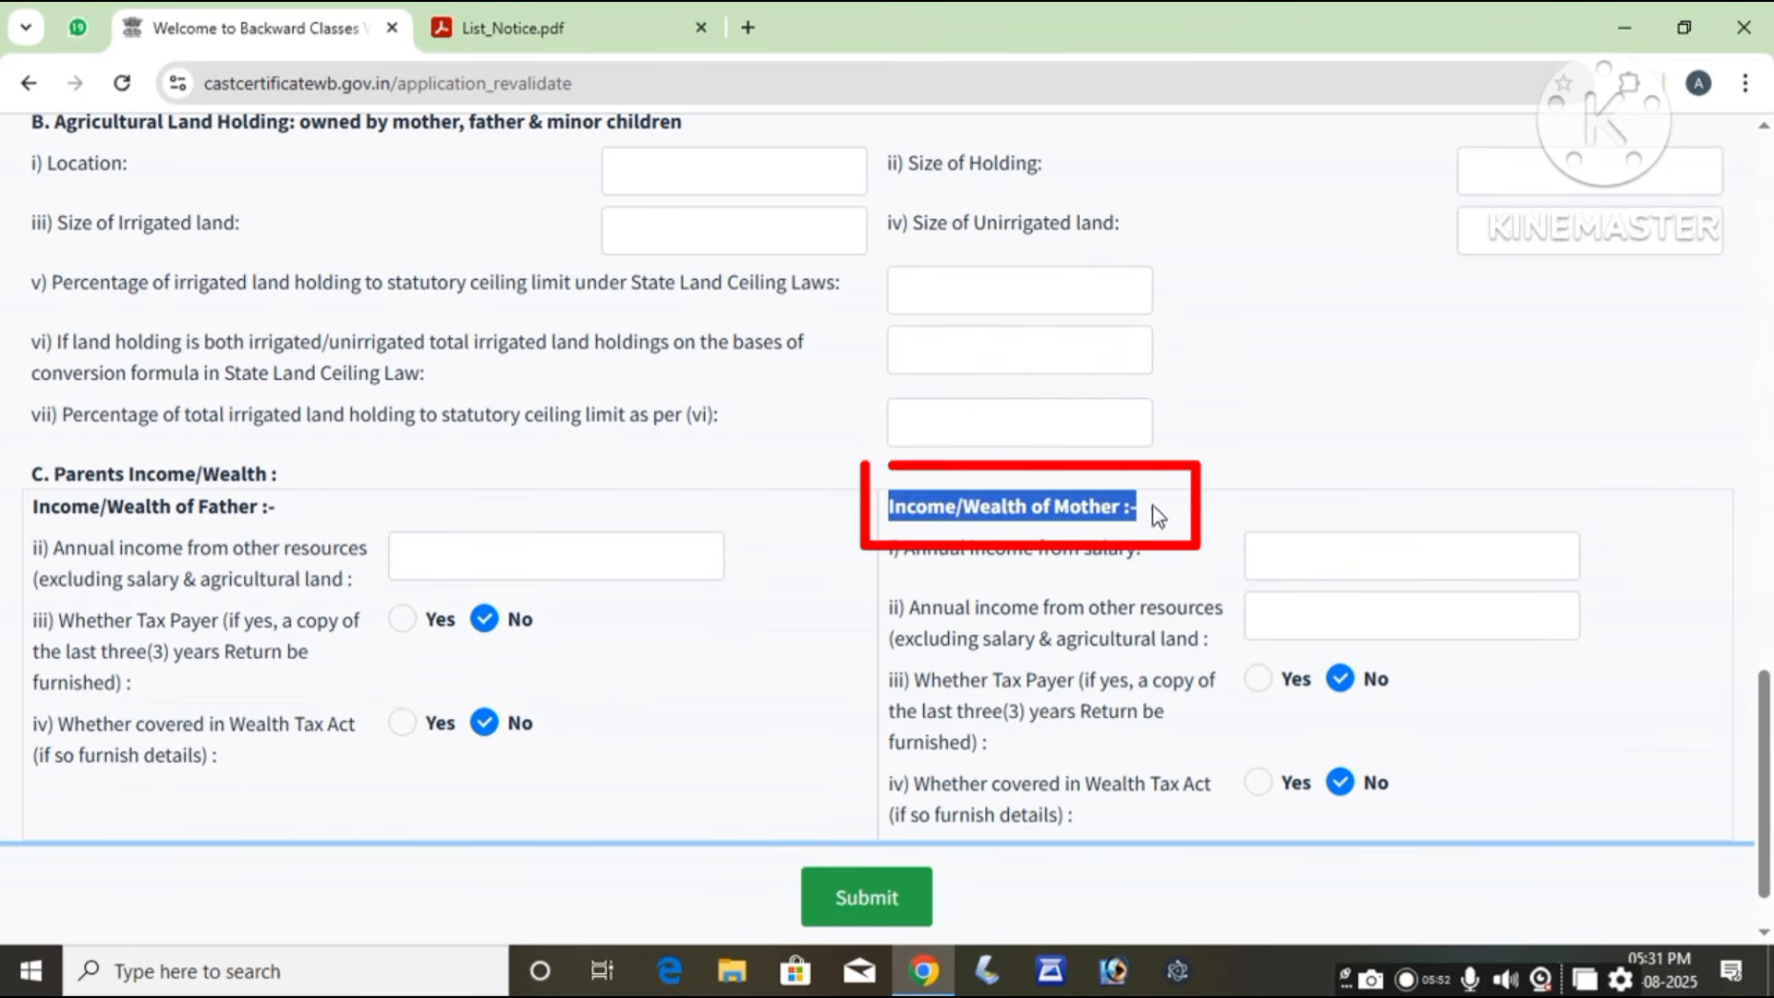
click(1286, 564)
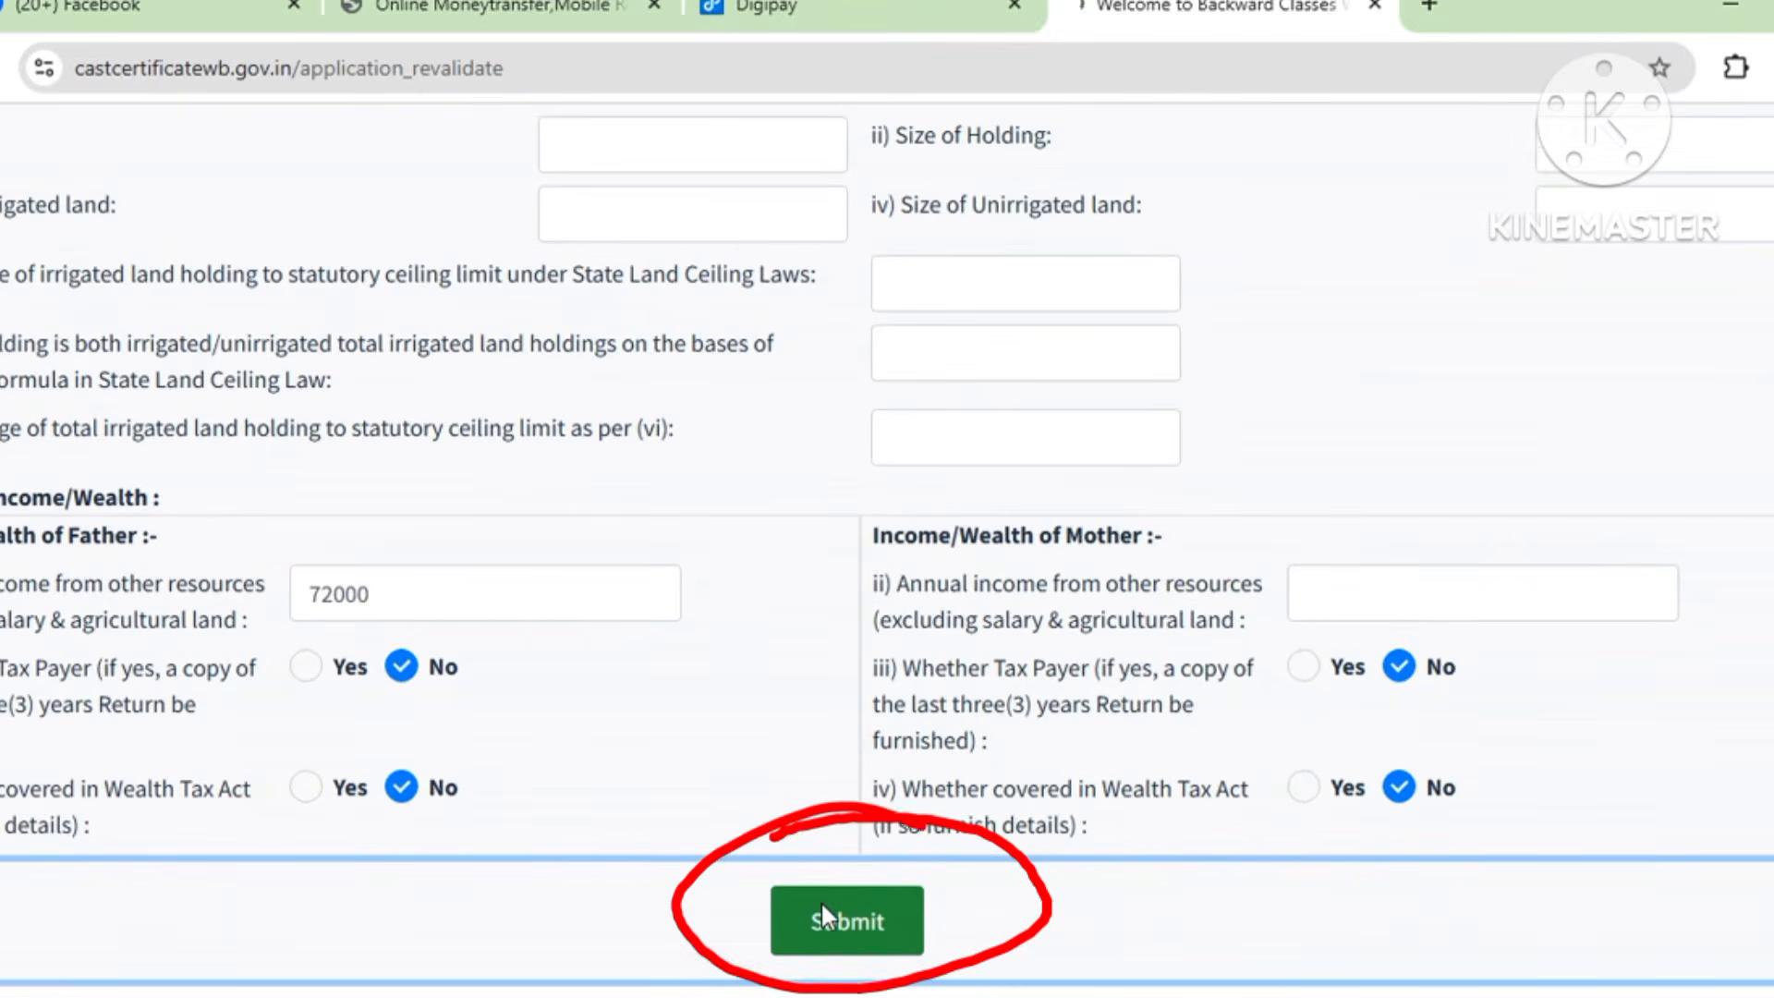
click(822, 905)
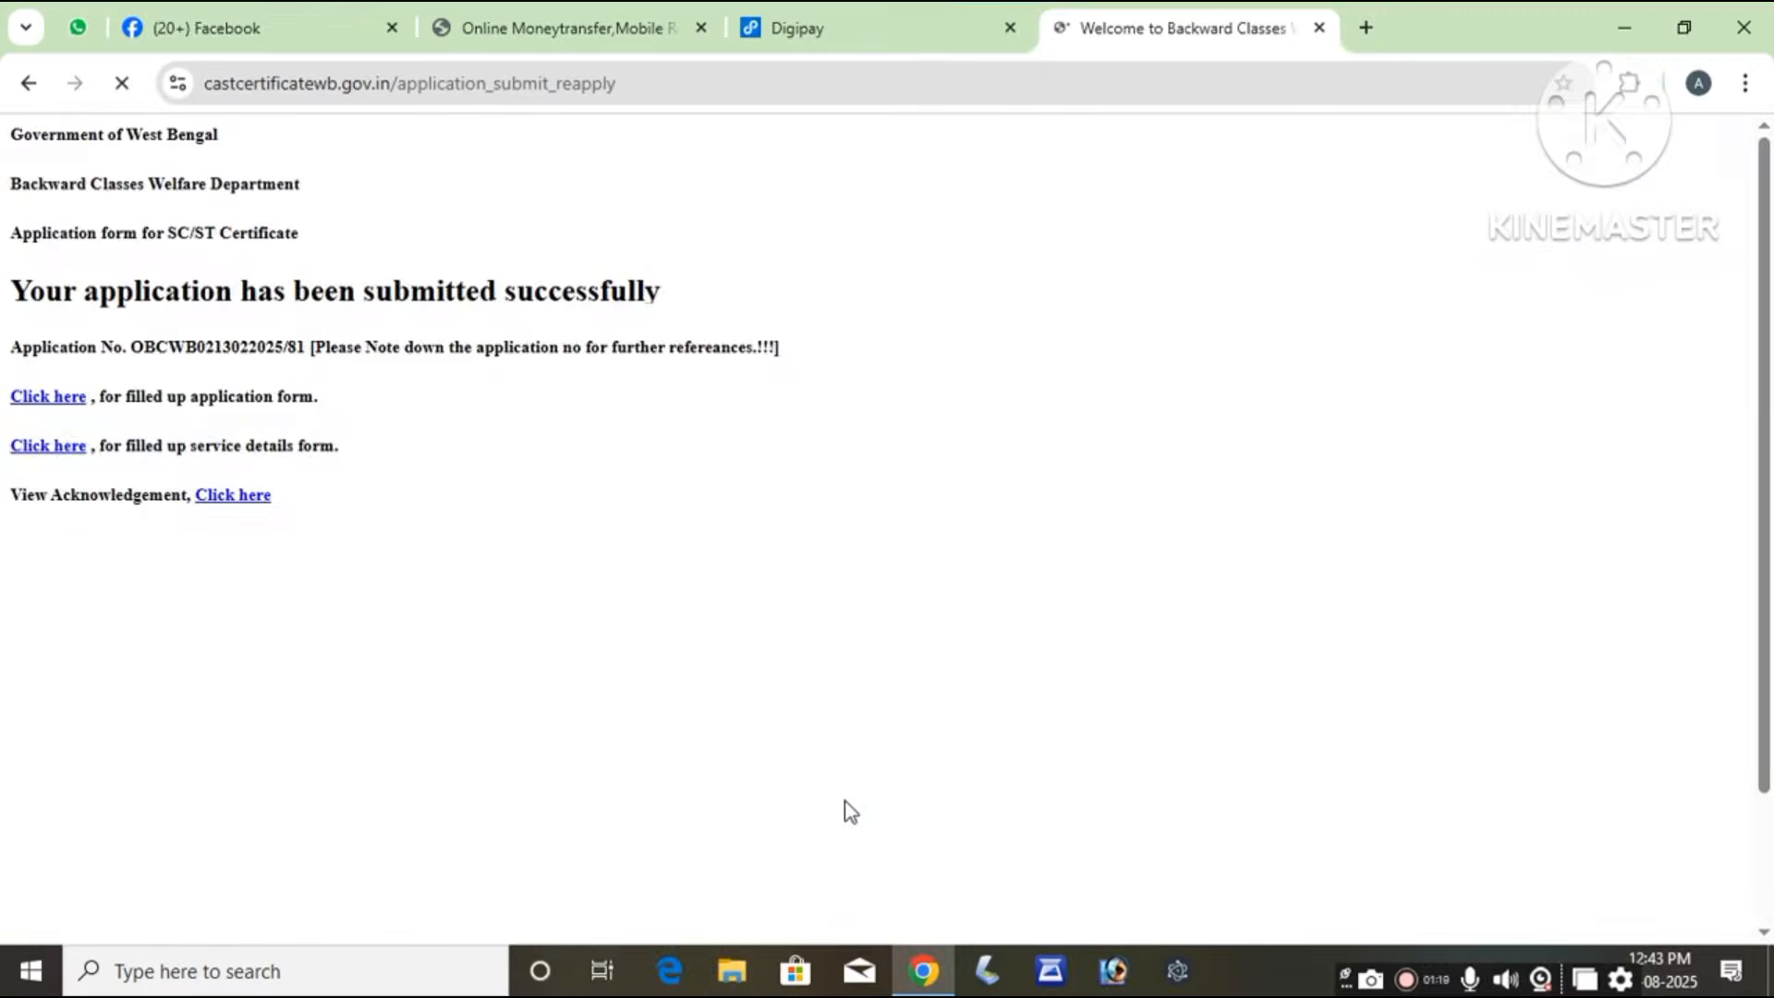